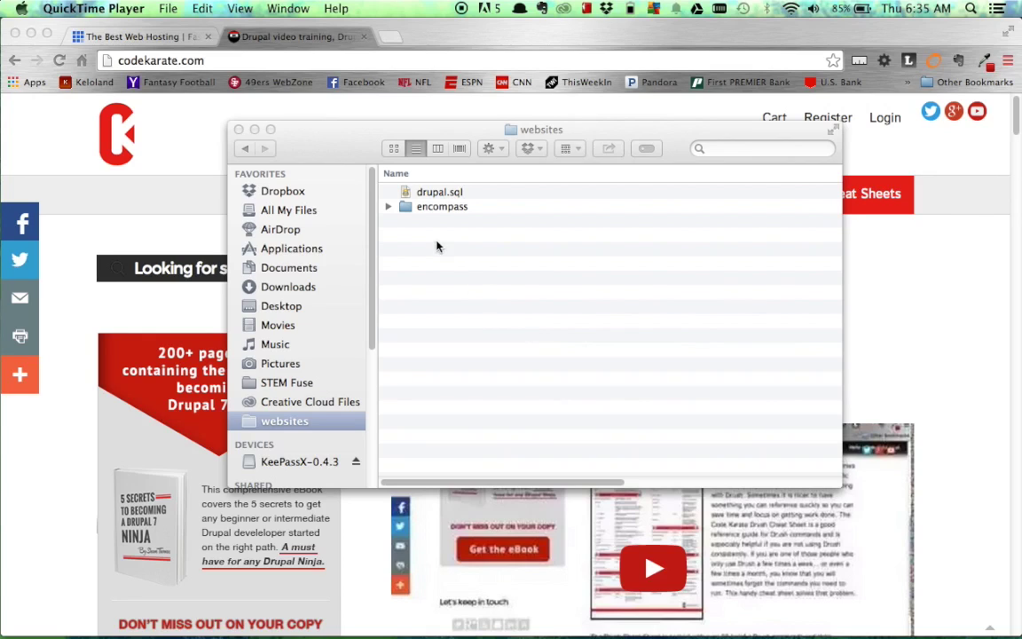
# Examine the files inside the encompass folder of the websites directory, then collapse the folder again
pyautogui.click(389, 205)
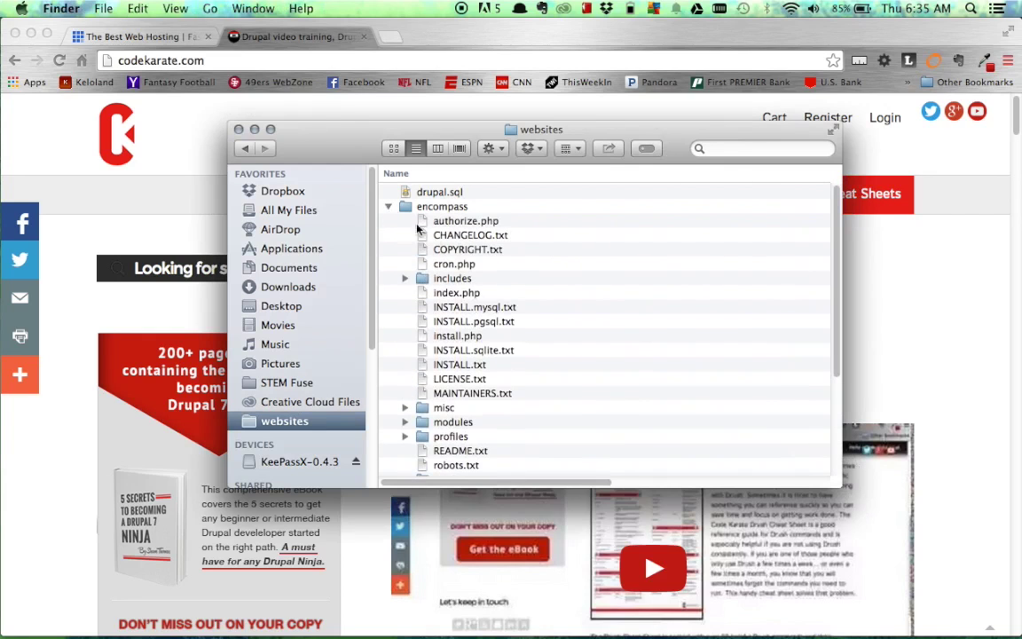
pyautogui.scroll(-5, 491, 320)
pyautogui.scroll(5, 490, 320)
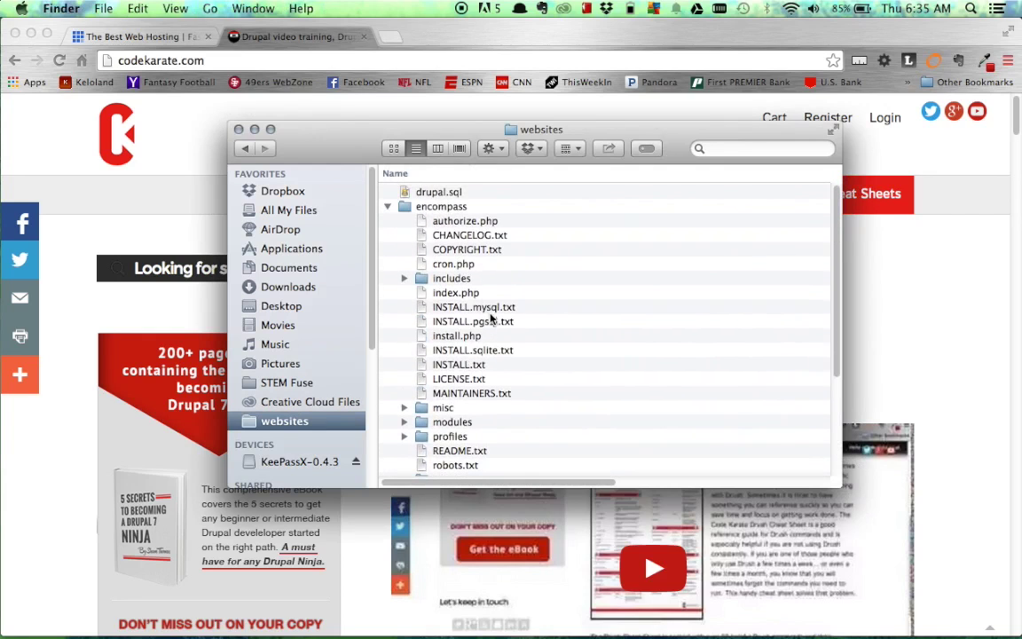
pyautogui.click(387, 206)
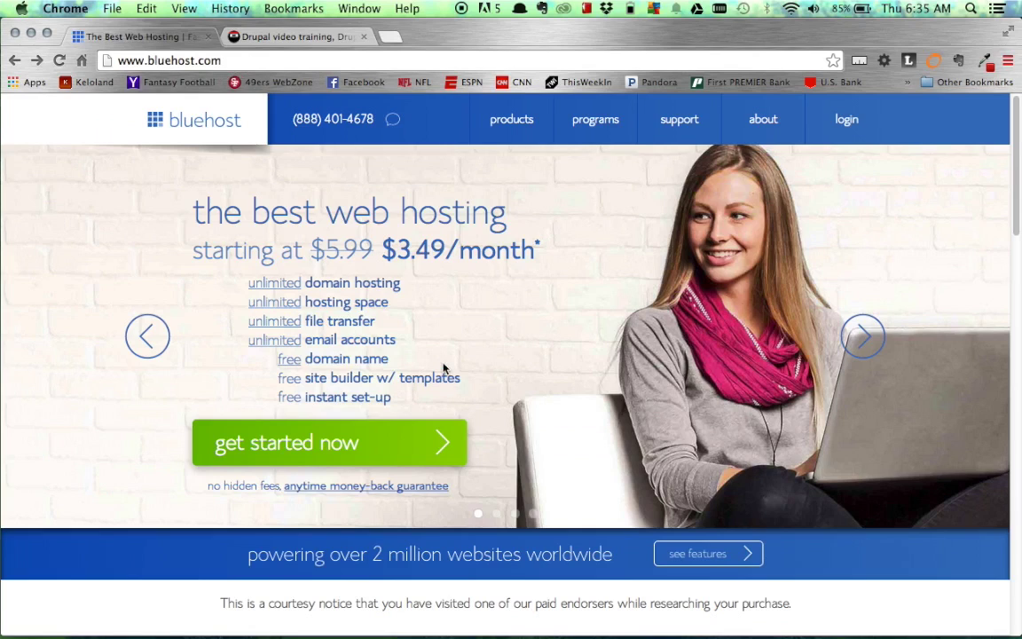
# In Chrome, start a Bluehost signup with the starter plan and the existing domain encompassmh.com
pyautogui.click(415, 443)
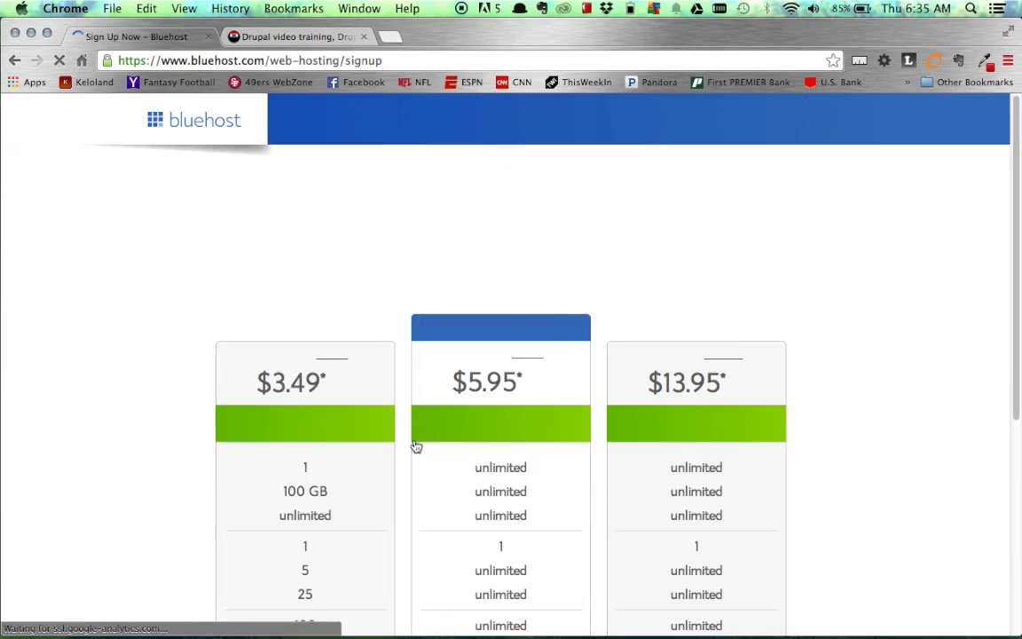
pyautogui.scroll(-1, 397, 381)
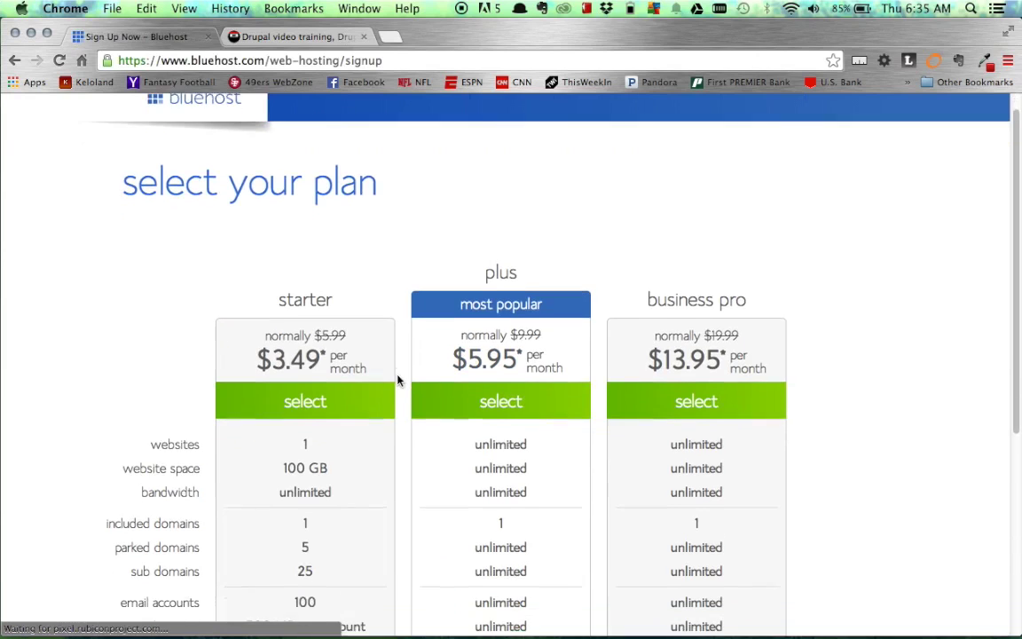
pyautogui.scroll(-2, 397, 379)
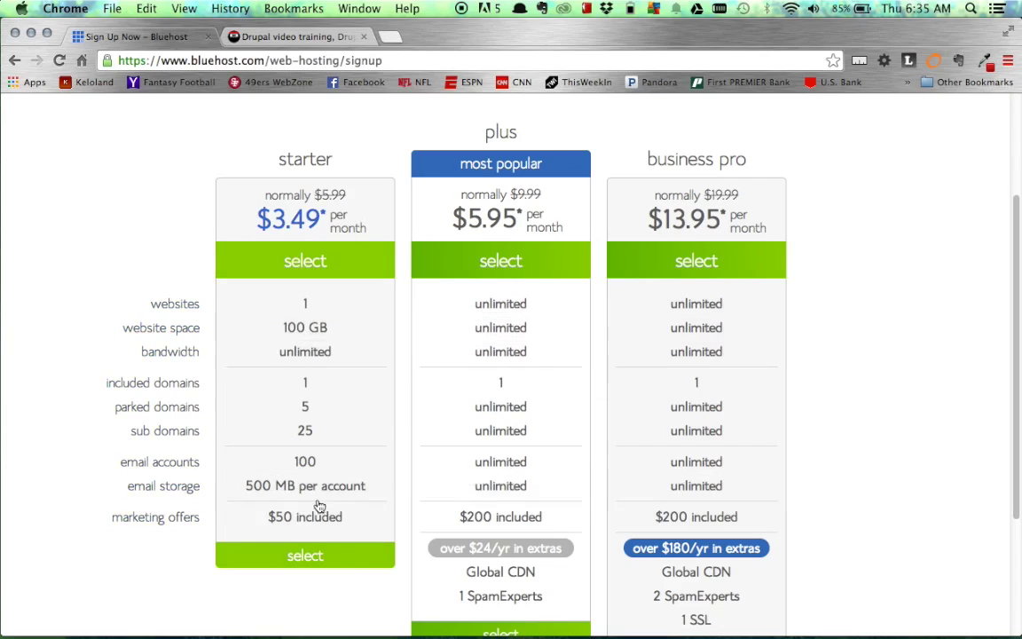
pyautogui.click(288, 559)
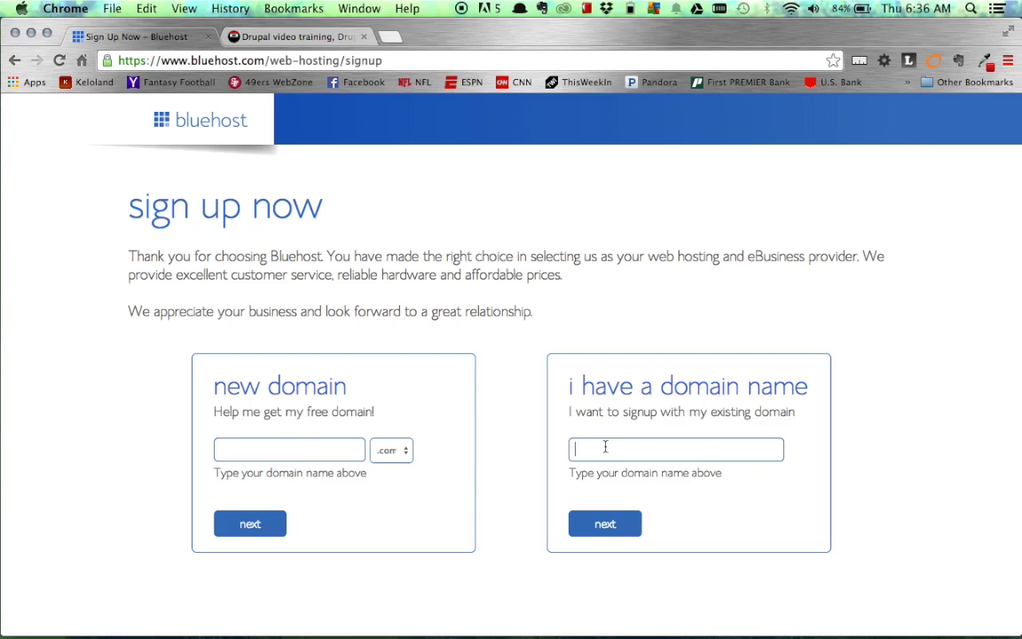
pyautogui.write('encompassmh.com')
pyautogui.click(617, 535)
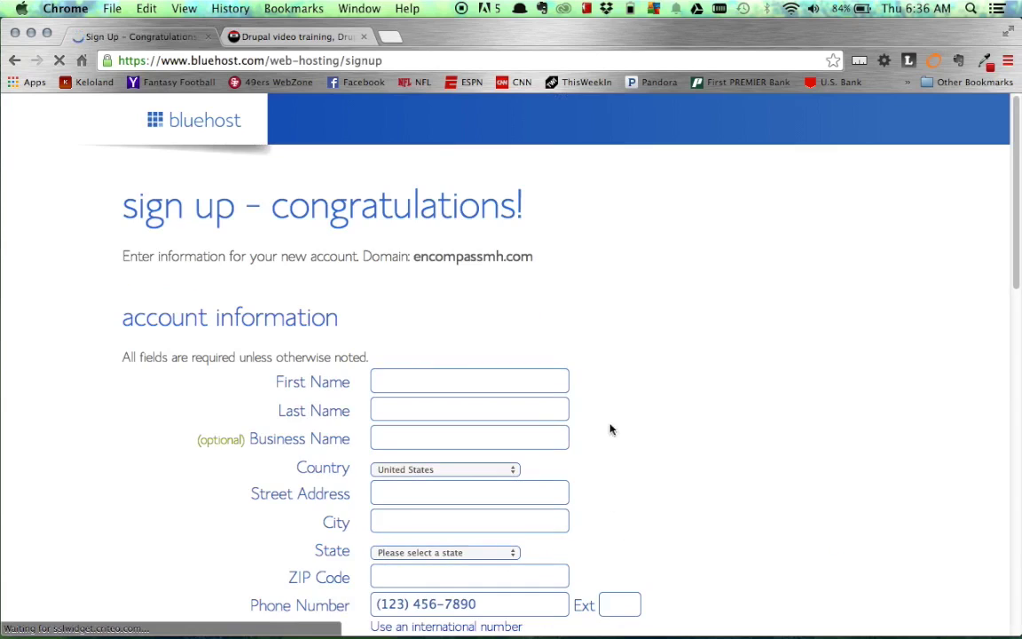
# Fill in the account information with the customer's name, business name, address, phone number and e-mail using the saved autofill entries
pyautogui.scroll(-2, 644, 366)
pyautogui.click(511, 313)
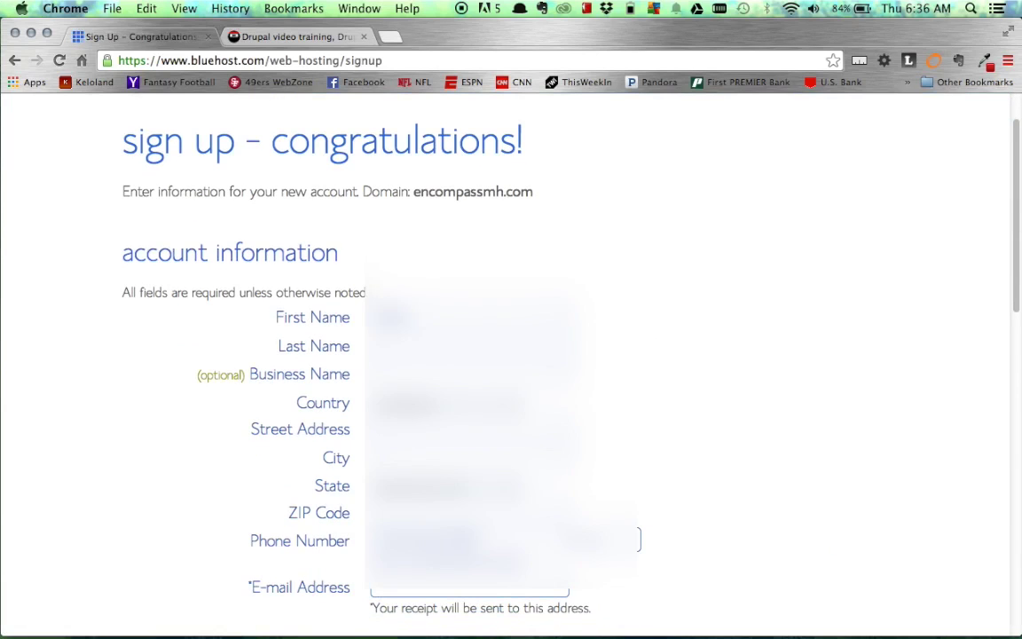
pyautogui.press('Down')
pyautogui.press('Return')
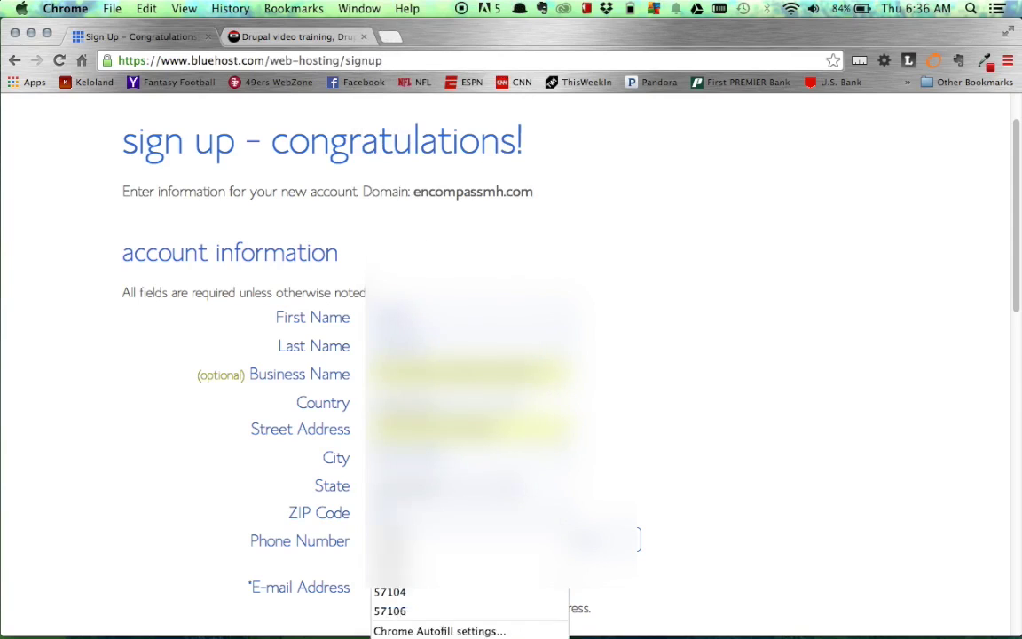
pyautogui.scroll(-6, 717, 506)
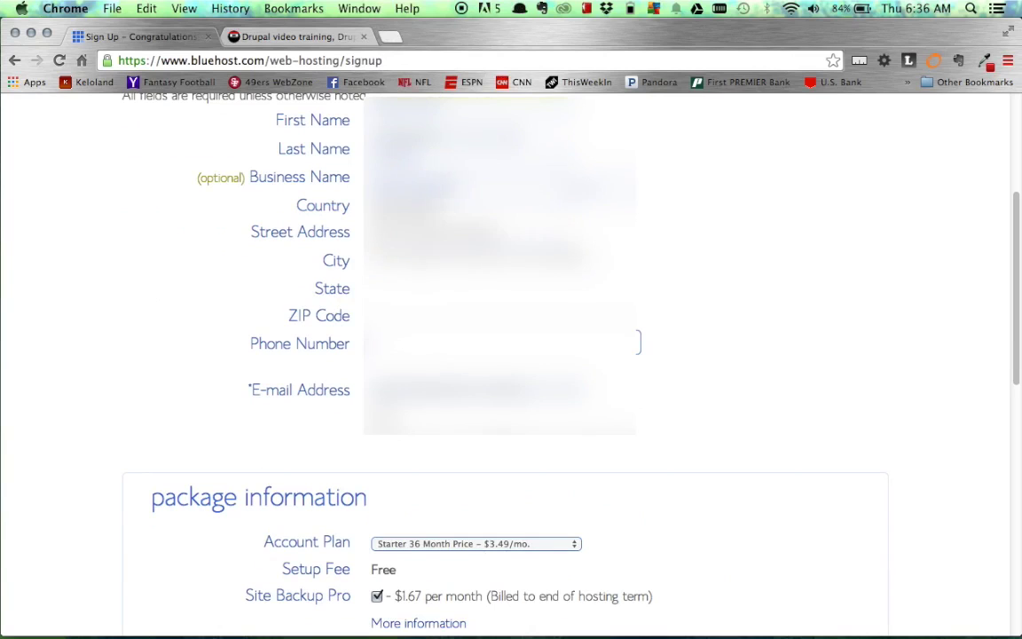
# Remove SiteLock Domain Security and Site Backup Pro from the hosting package
pyautogui.scroll(-5, 609, 447)
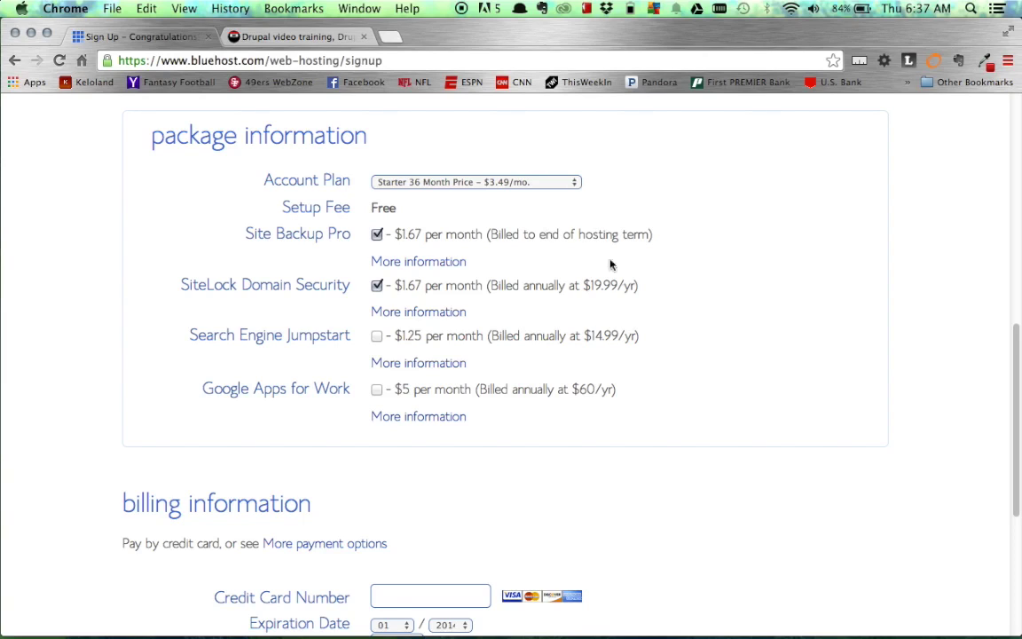
pyautogui.scroll(-1, 632, 308)
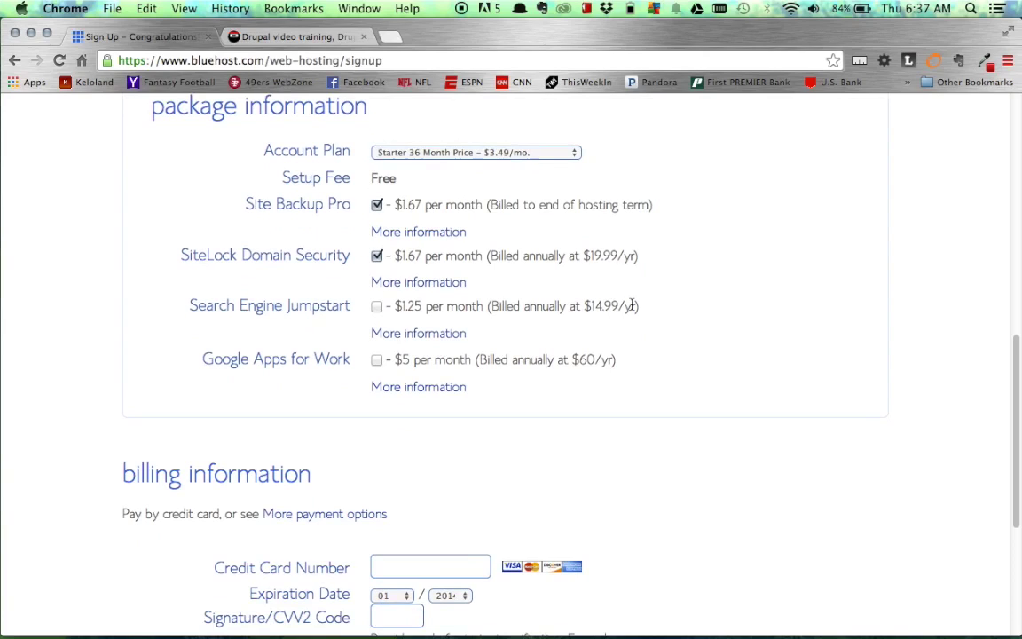
pyautogui.click(377, 255)
pyautogui.click(377, 206)
# Enter the credit card number, expiration date and CVV2 code in the billing information and submit the signup form
pyautogui.scroll(-5, 511, 428)
pyautogui.scroll(-2, 510, 422)
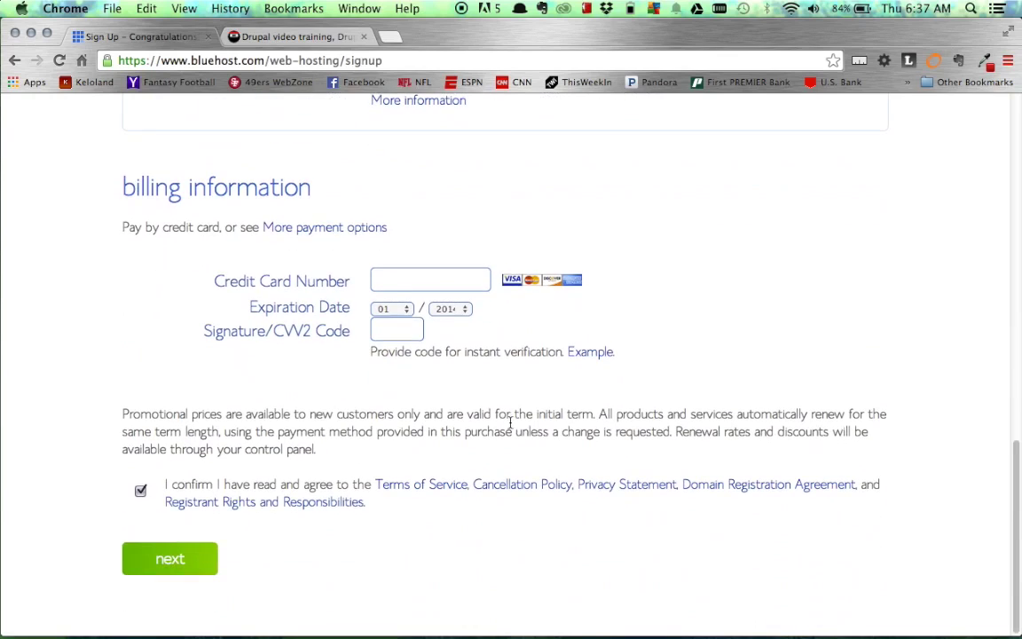
pyautogui.click(481, 282)
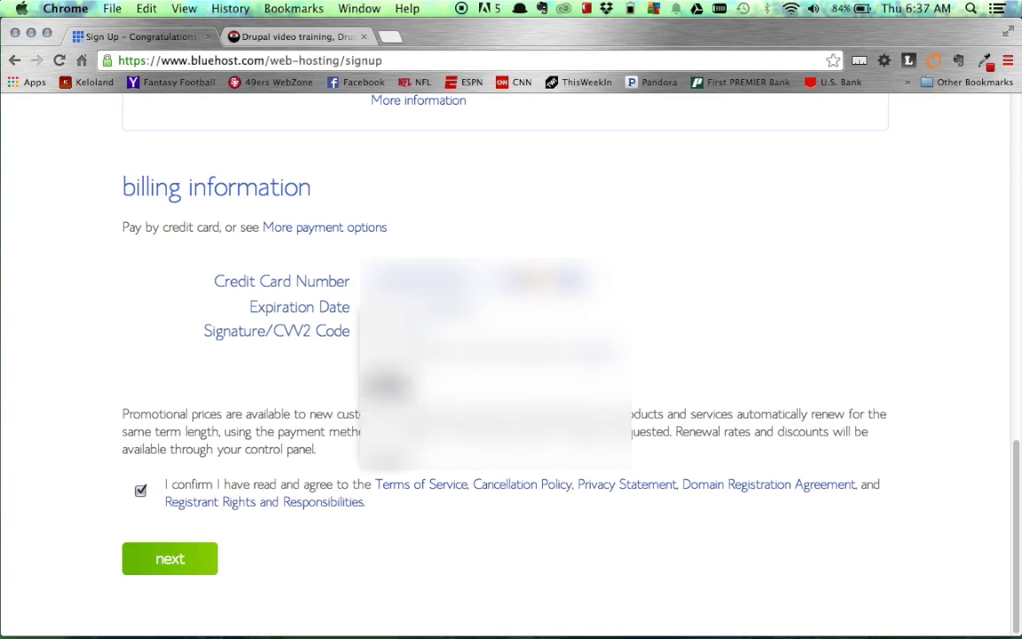
pyautogui.click(175, 568)
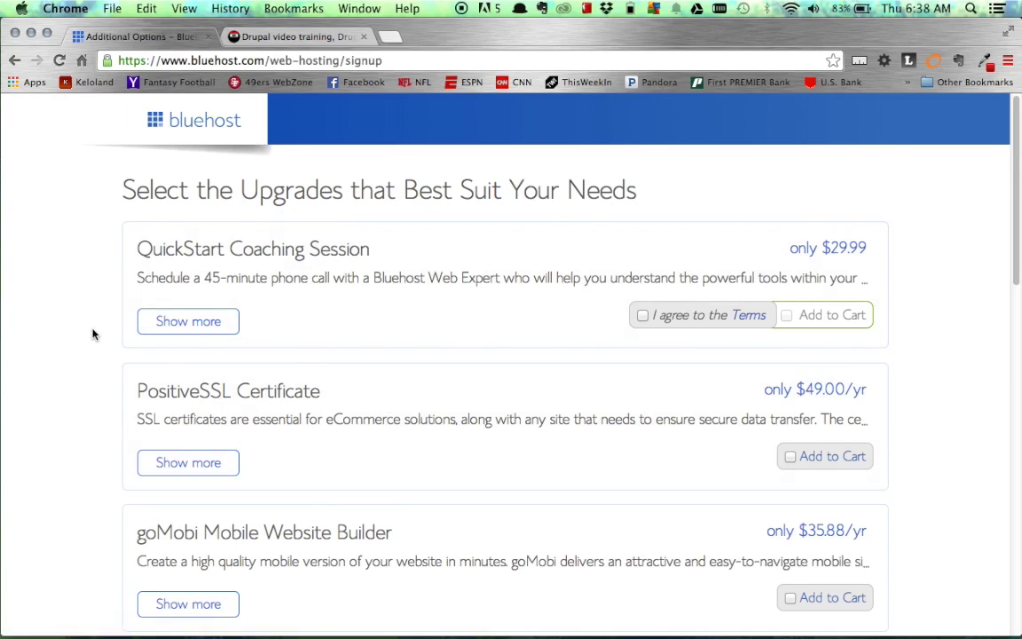
# Review the offered upgrades and complete the purchase without adding any of them
pyautogui.scroll(-5, 94, 333)
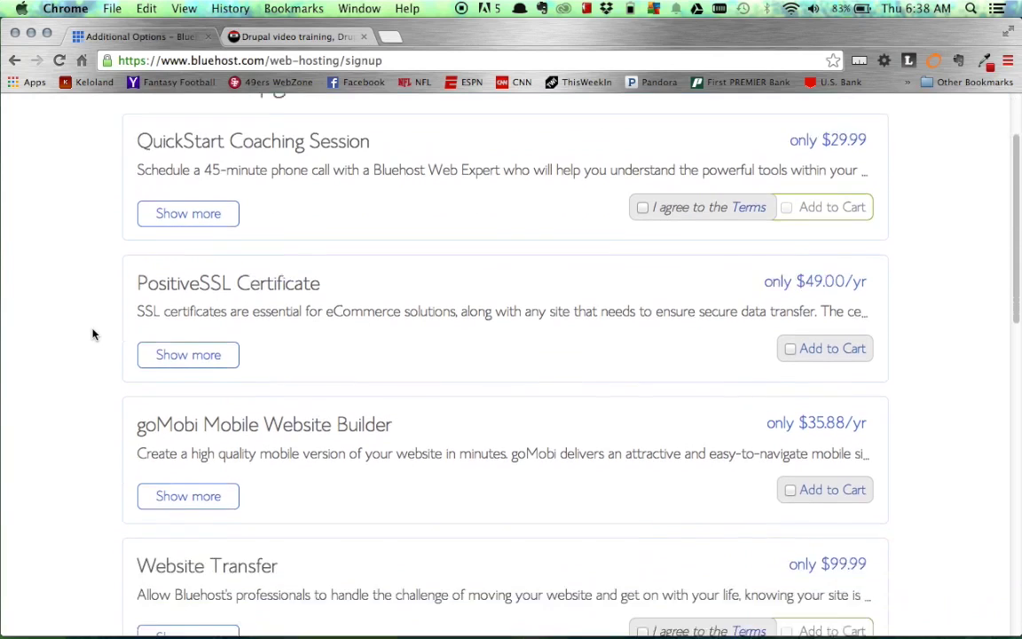
pyautogui.scroll(4, 93, 333)
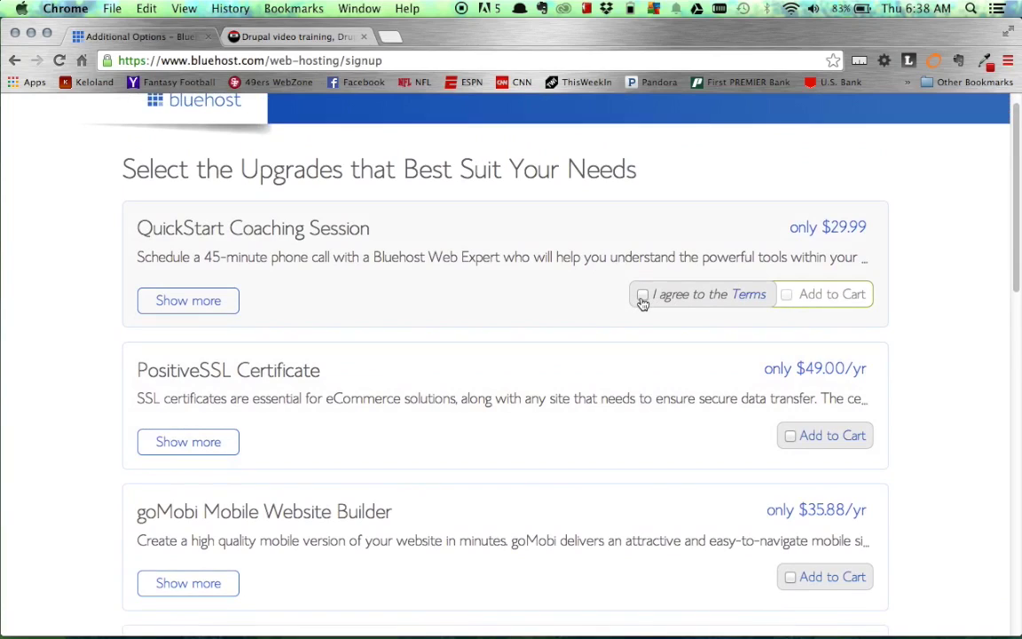
pyautogui.scroll(-15, 641, 300)
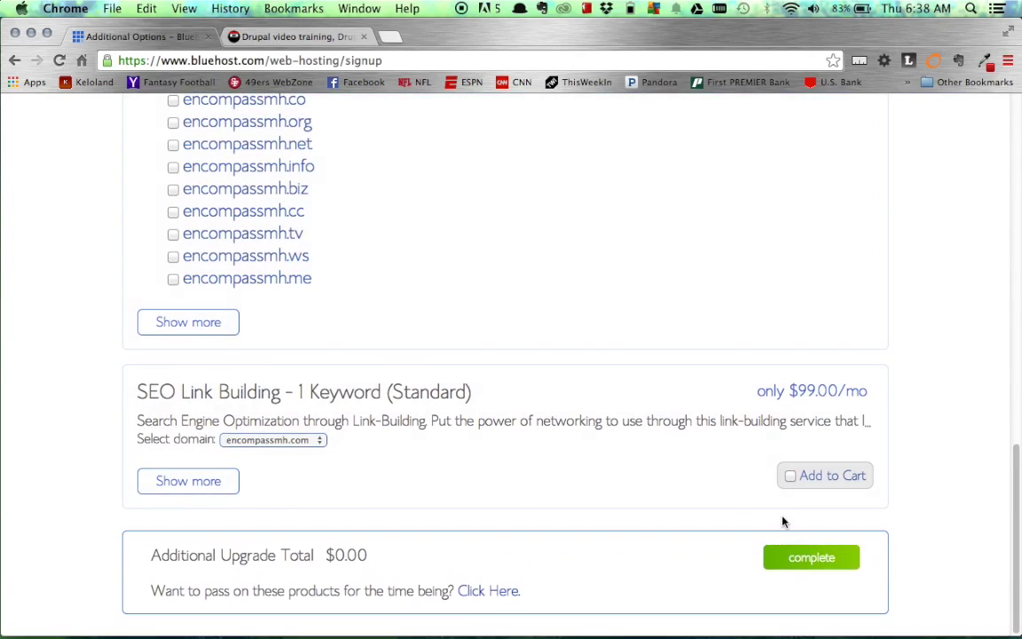
pyautogui.click(802, 565)
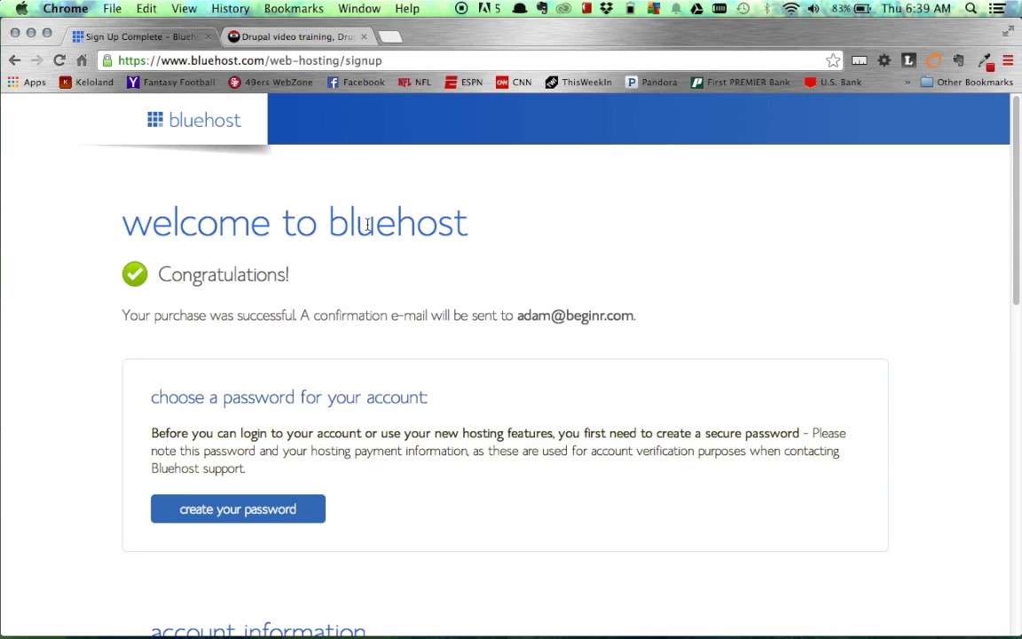
# Create the main account password with the password generator, using the first generated password
pyautogui.scroll(-2, 449, 399)
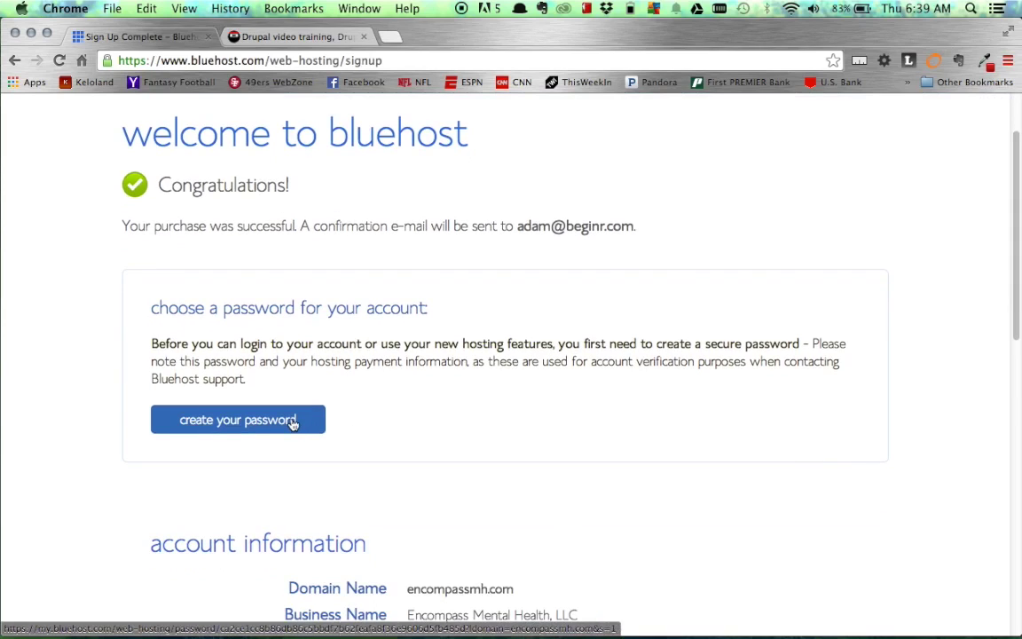
pyautogui.click(292, 421)
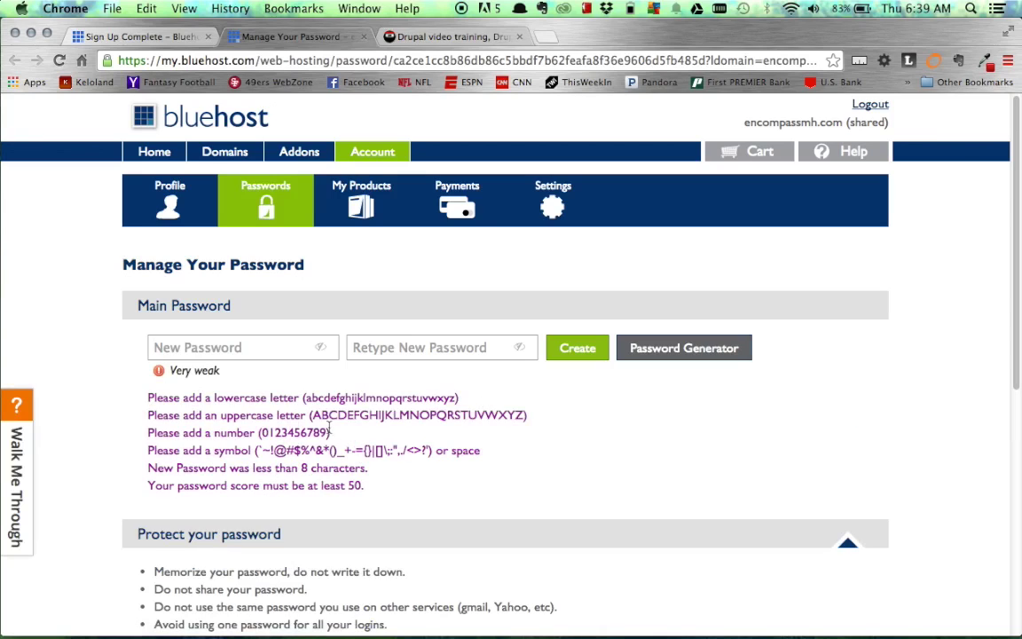
pyautogui.scroll(-1, 384, 404)
pyautogui.scroll(-1, 384, 405)
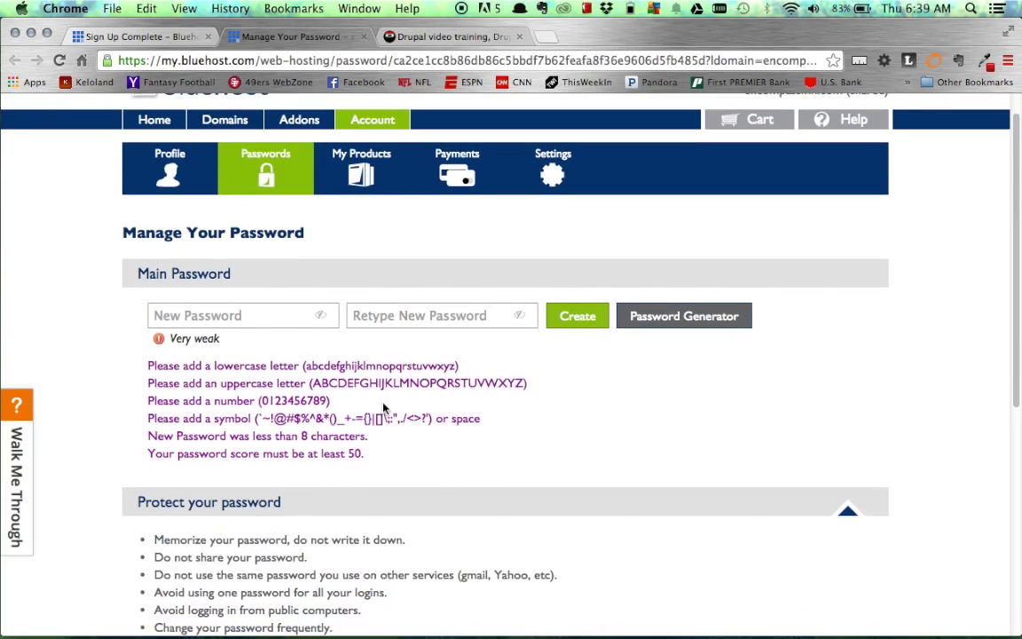
pyautogui.click(684, 316)
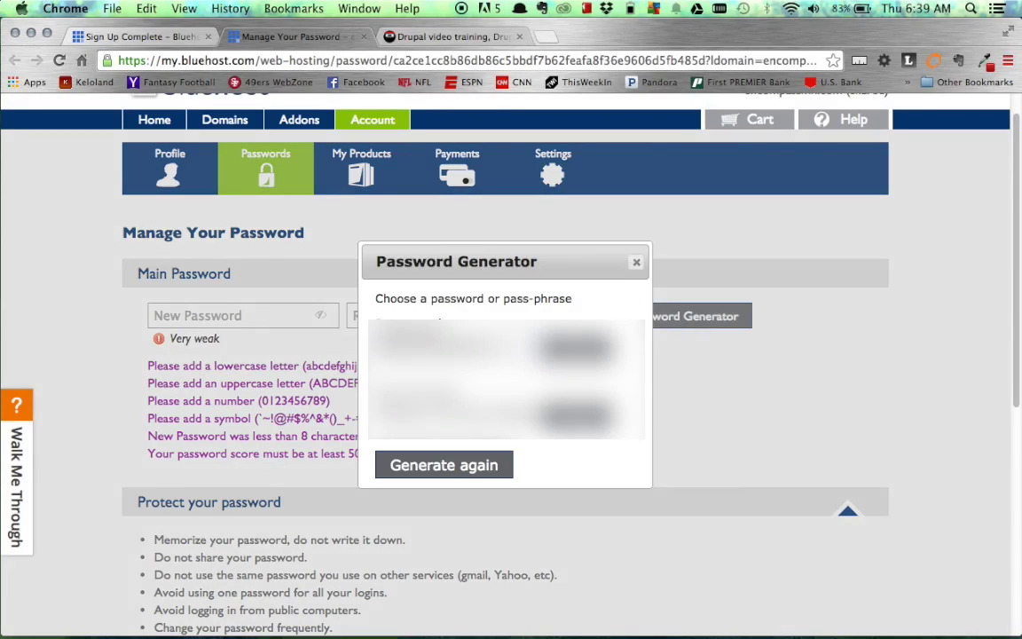
pyautogui.doubleClick(431, 344)
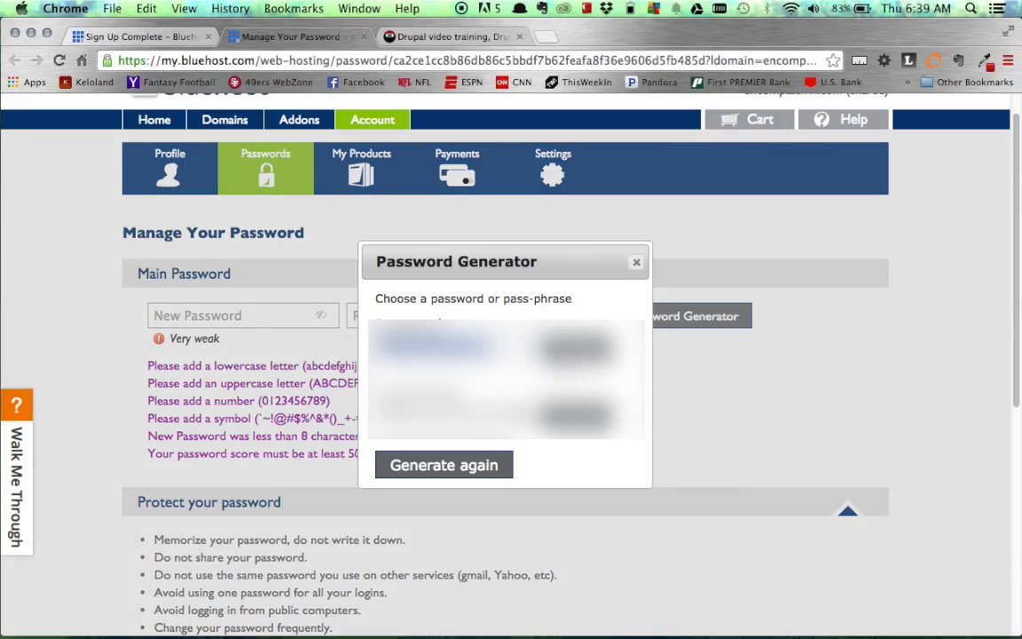
pyautogui.click(572, 348)
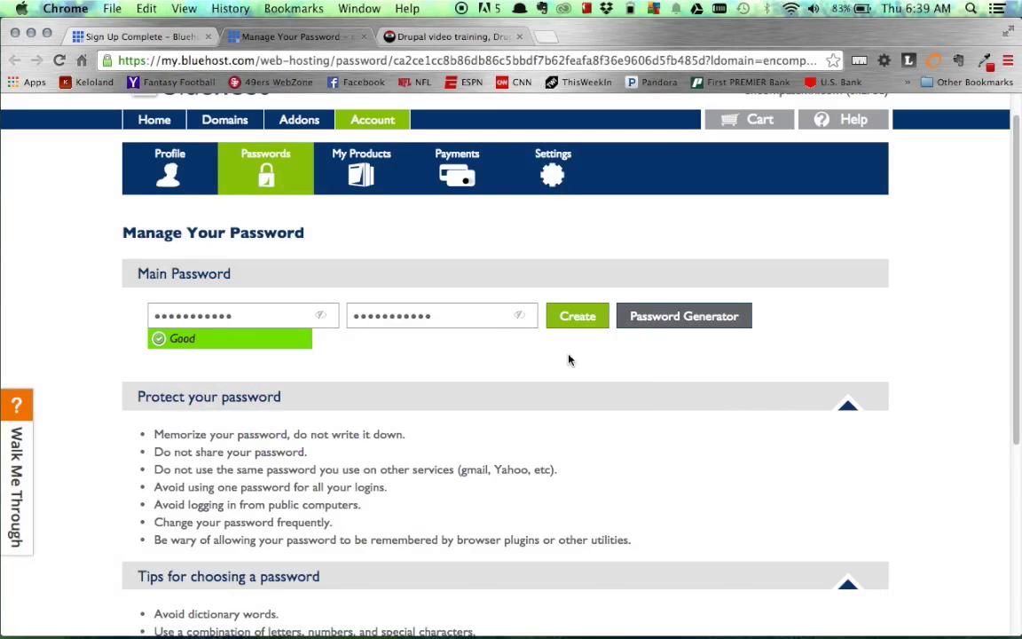
pyautogui.click(577, 319)
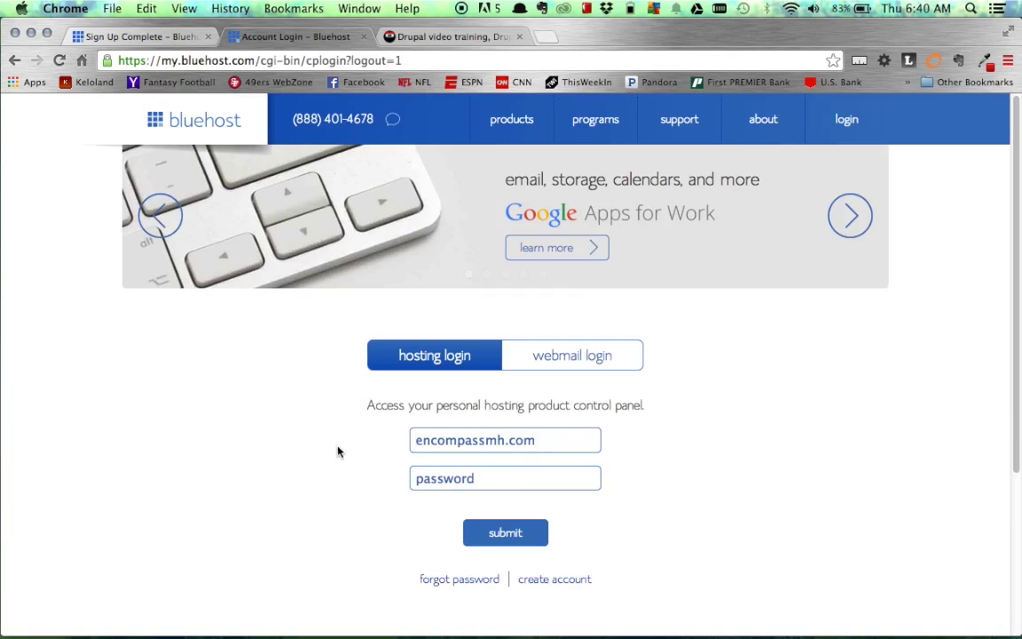
# Log in to the encompassmh.com hosting account by pasting the account password, and let the browser save the password
pyautogui.click(488, 483)
pyautogui.press('super+v')
pyautogui.click(510, 532)
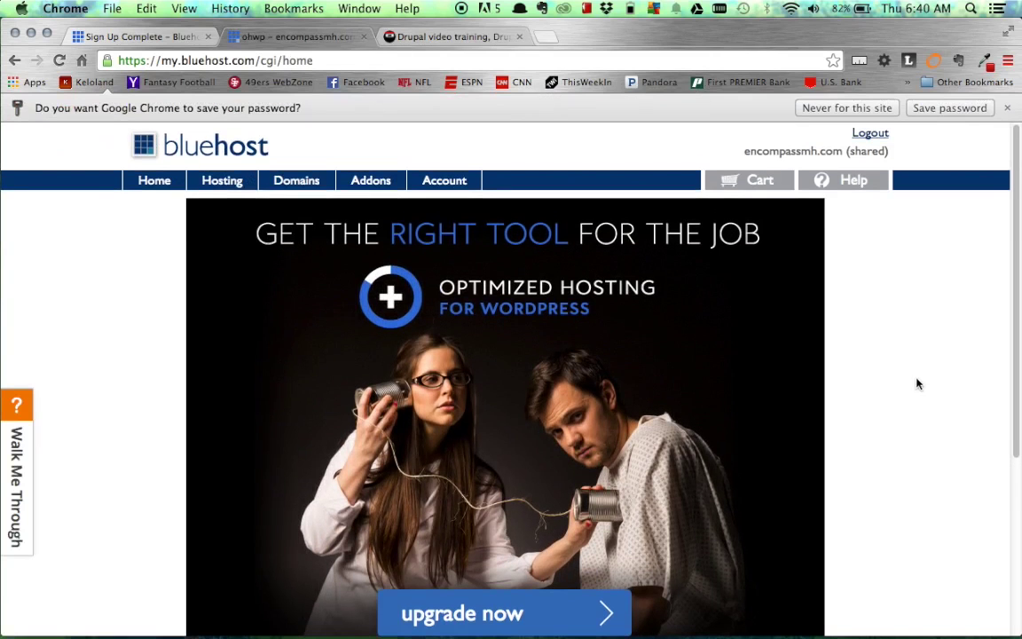
pyautogui.scroll(-5, 923, 379)
pyautogui.scroll(5, 924, 379)
pyautogui.scroll(-2, 925, 379)
pyautogui.scroll(2, 923, 377)
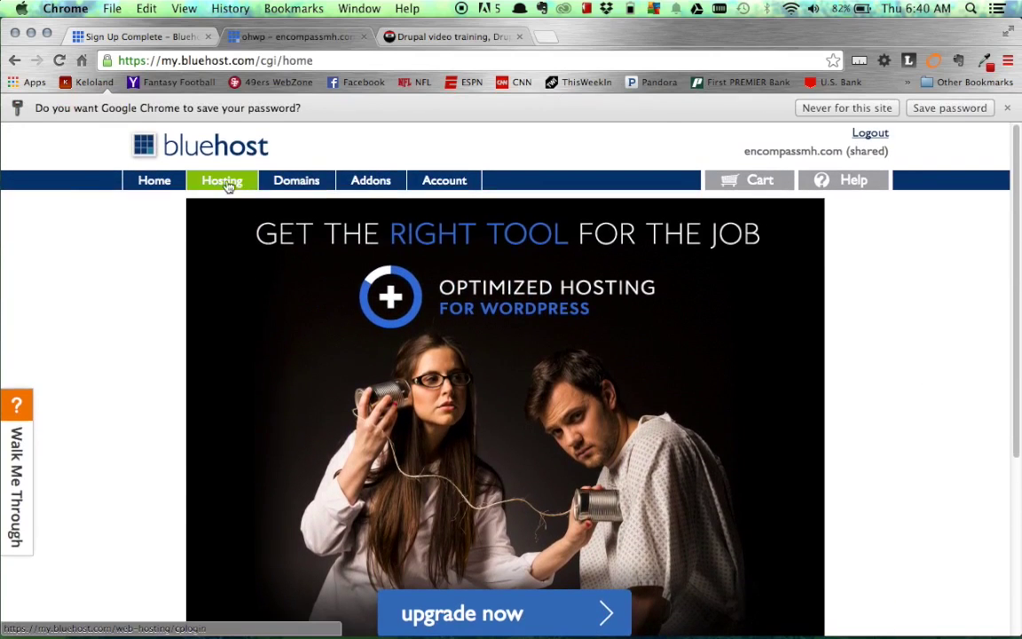
pyautogui.click(974, 109)
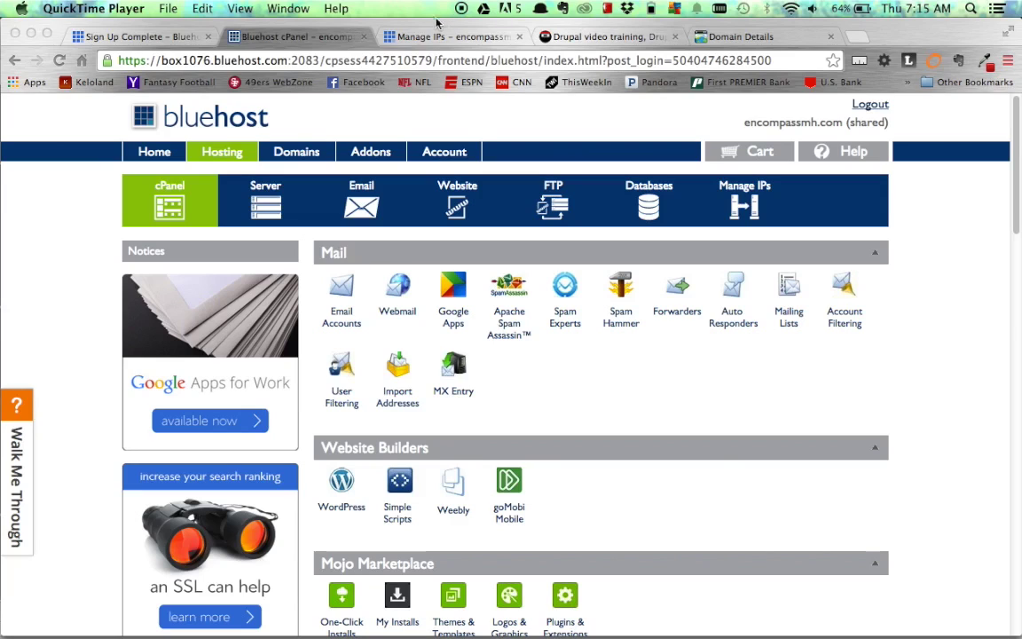
# Examine the A (Host) record in the GoDaddy DNS zone file of encompassmh.com
pyautogui.click(719, 40)
pyautogui.scroll(2, 435, 237)
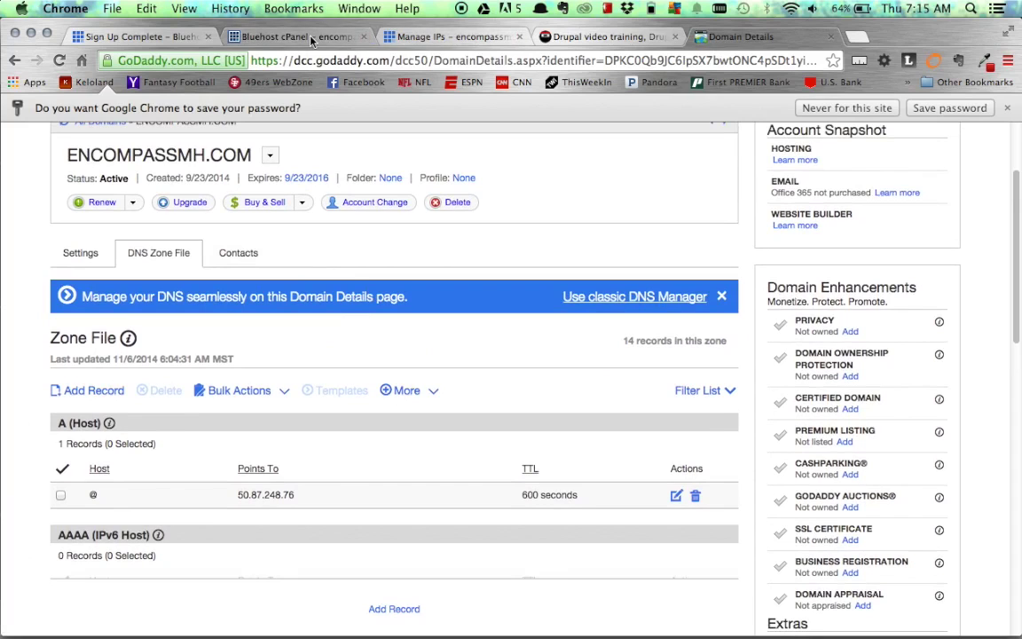
pyautogui.scroll(4, 350, 328)
pyautogui.scroll(-3, 353, 372)
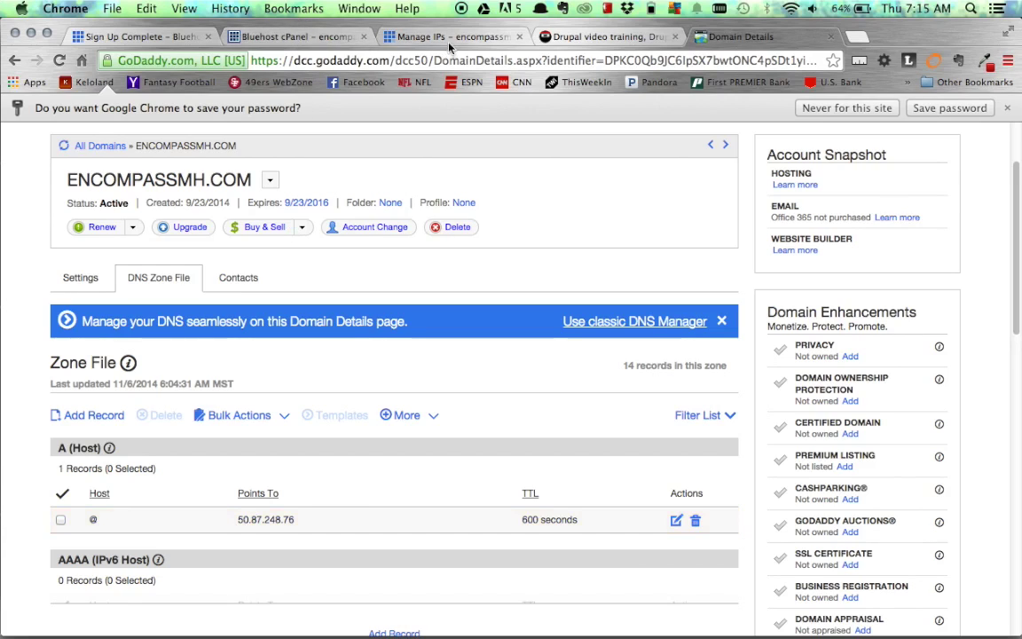
# Return to the Bluehost account and select the shared hosting's IP address in the IP address management page
pyautogui.click(319, 35)
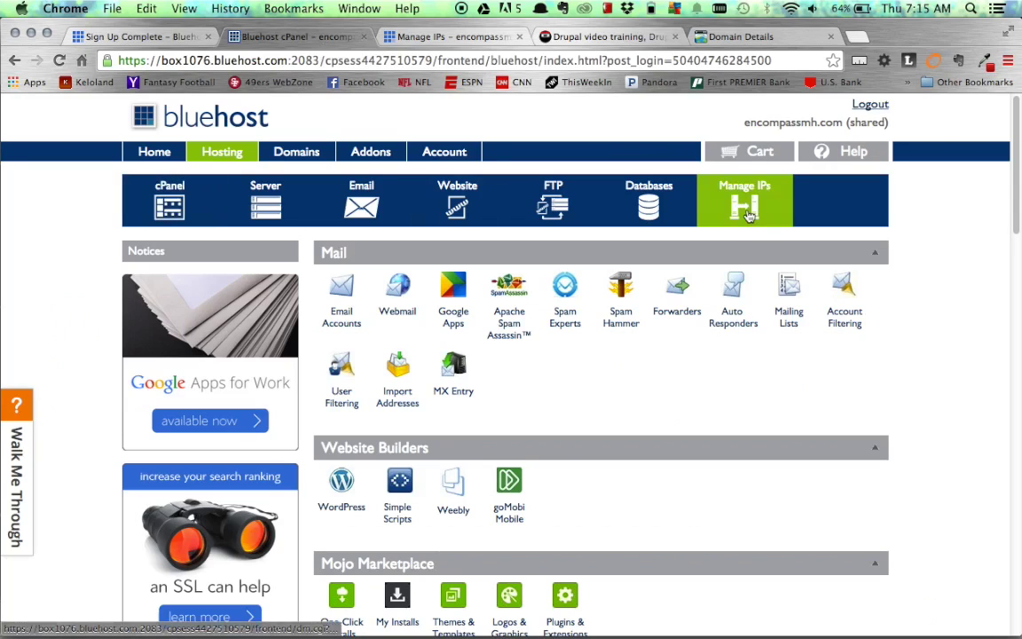
pyautogui.click(380, 36)
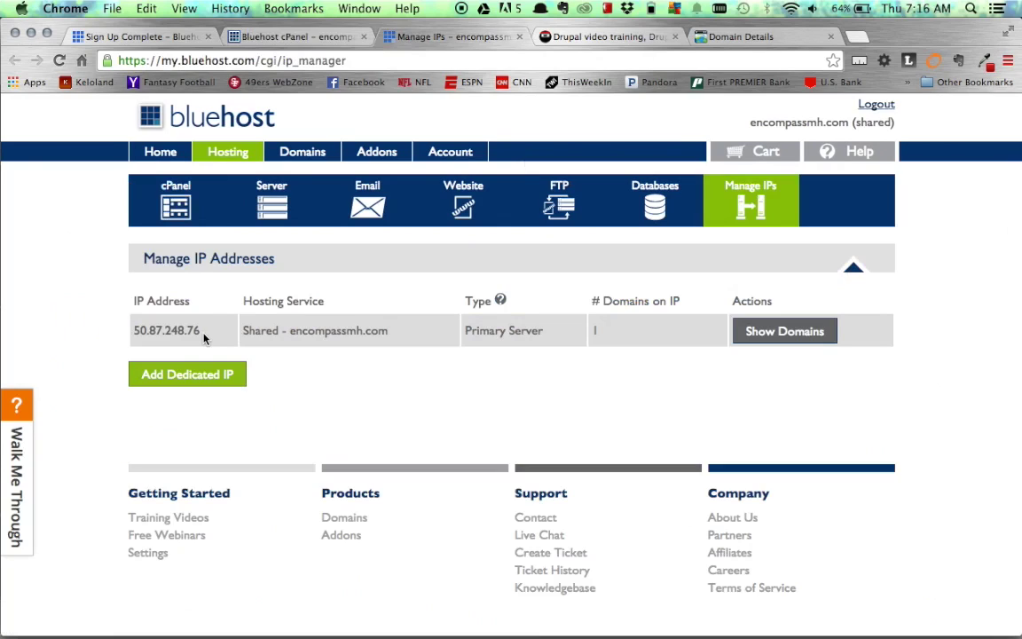
pyautogui.moveTo(203, 335); pyautogui.dragTo(134, 332)
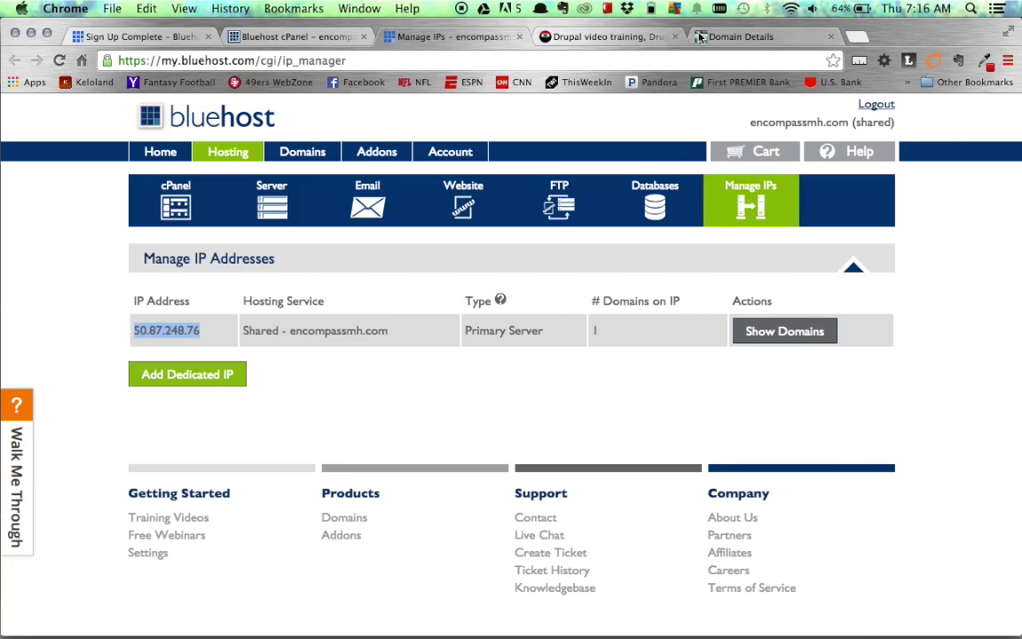
# Check the A (Host) record's IP address in the GoDaddy zone file, and look over the tools in the Bluehost cPanel
pyautogui.click(725, 40)
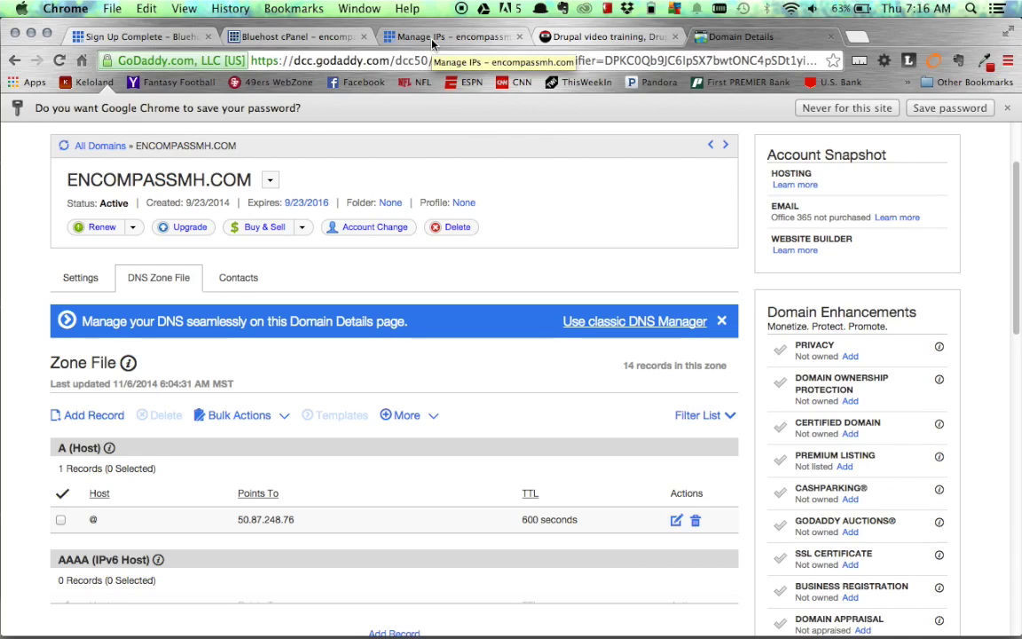
pyautogui.click(293, 37)
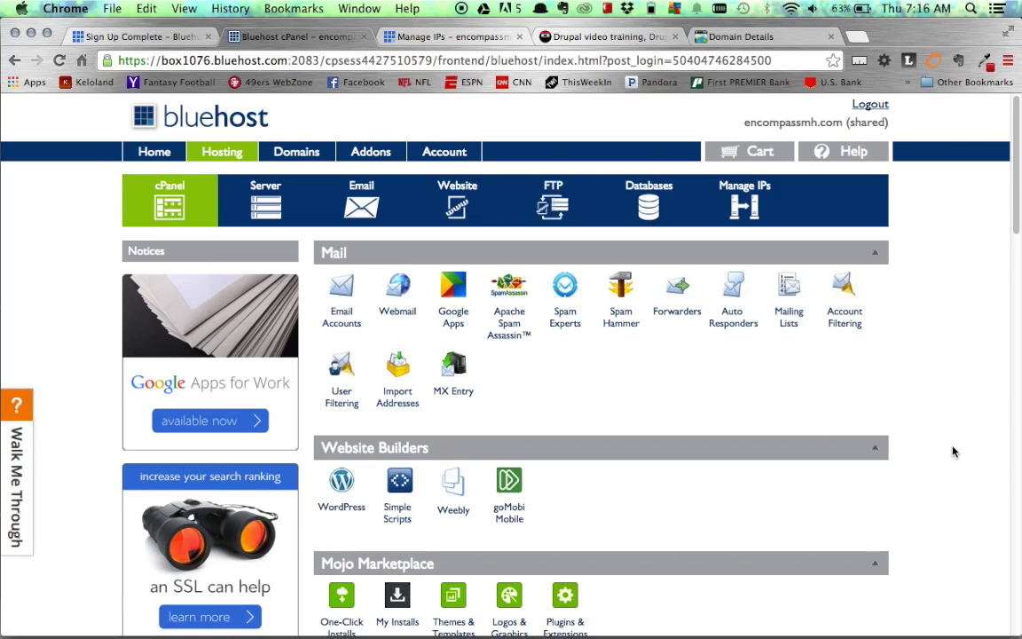
pyautogui.scroll(-5, 953, 452)
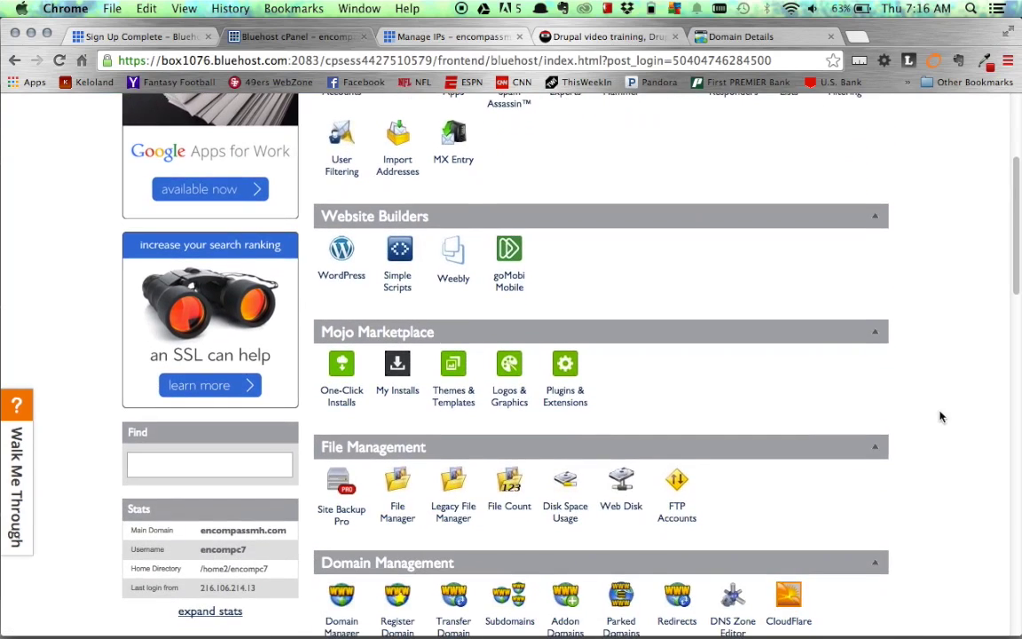
pyautogui.scroll(-3, 949, 422)
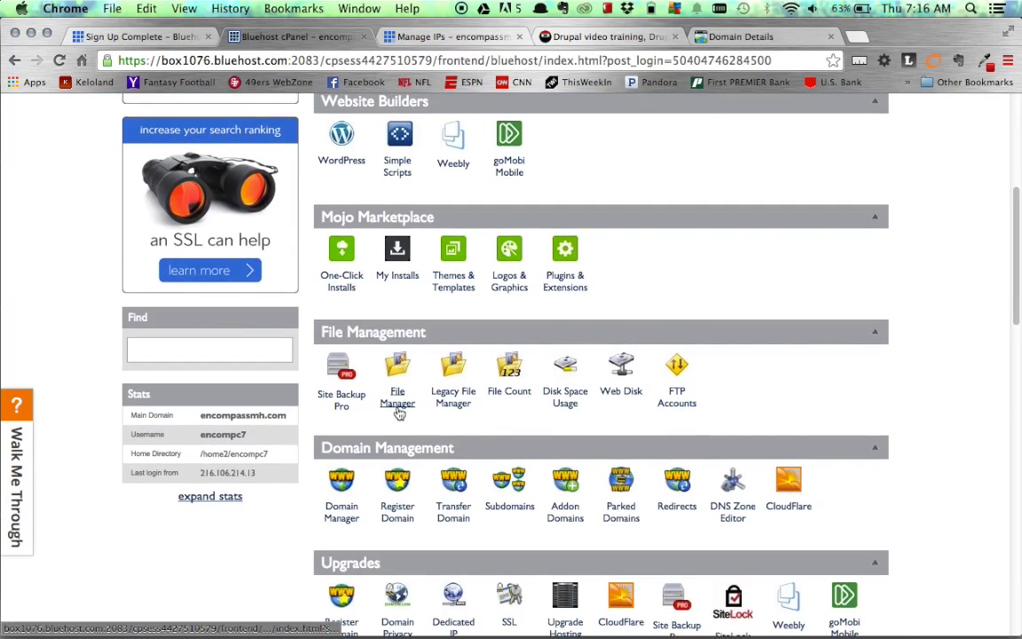
pyautogui.scroll(1, 921, 405)
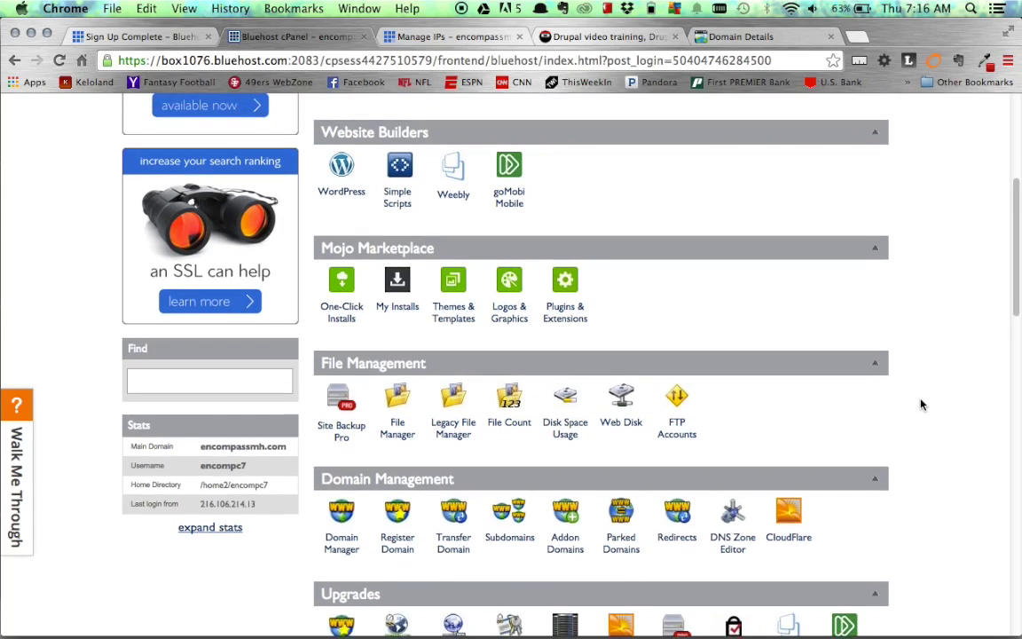
pyautogui.scroll(10, 921, 404)
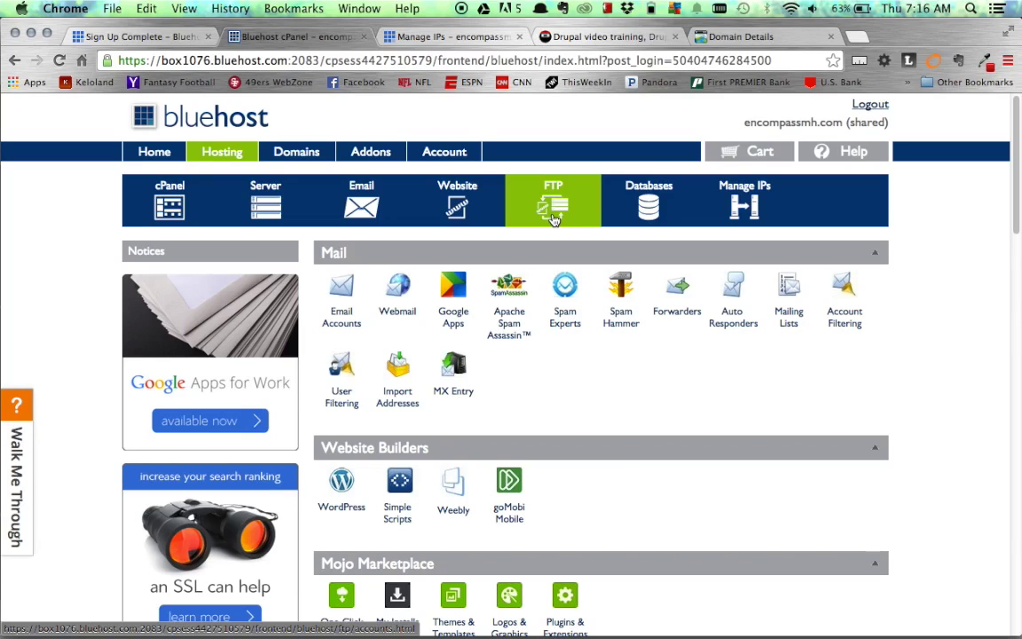
# Open Bluehost's FTP accounts page and examine the form for adding an account and the list of existing FTP accounts
pyautogui.click(553, 218)
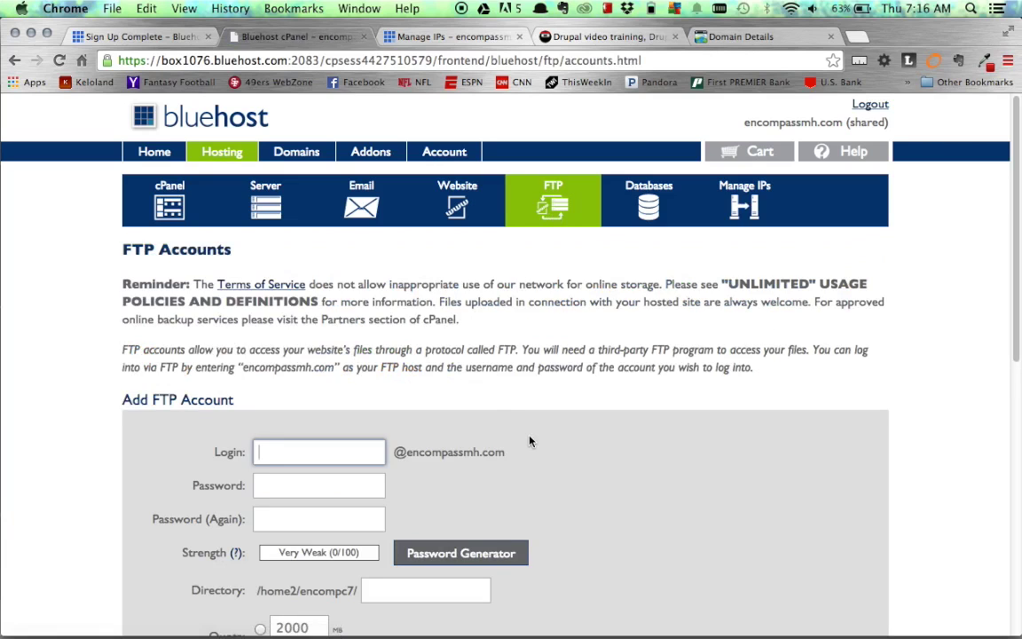
pyautogui.scroll(-1, 530, 441)
pyautogui.scroll(-4, 530, 441)
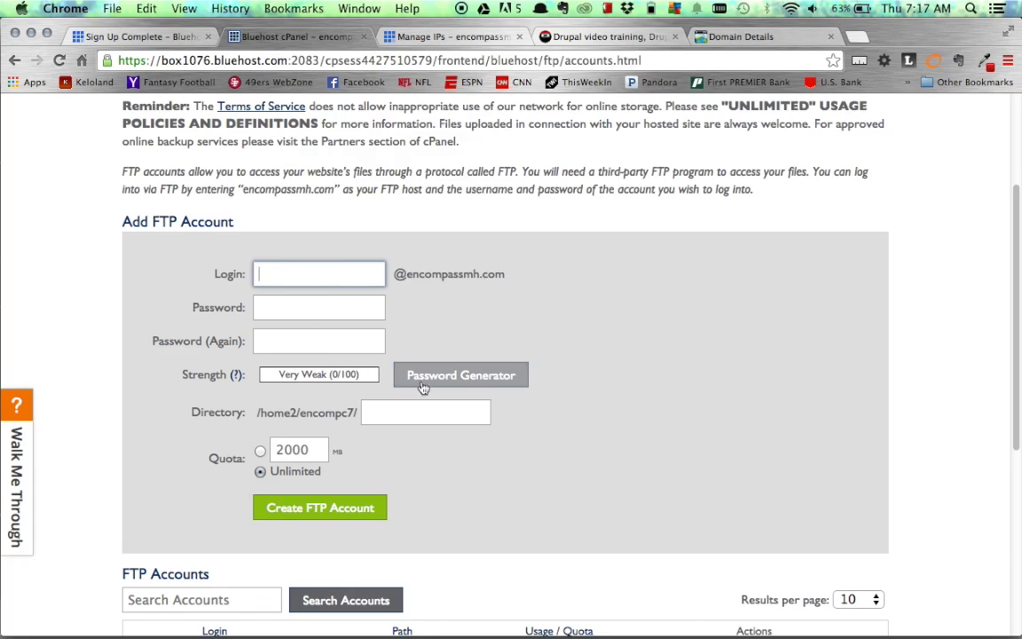
pyautogui.scroll(-3, 529, 560)
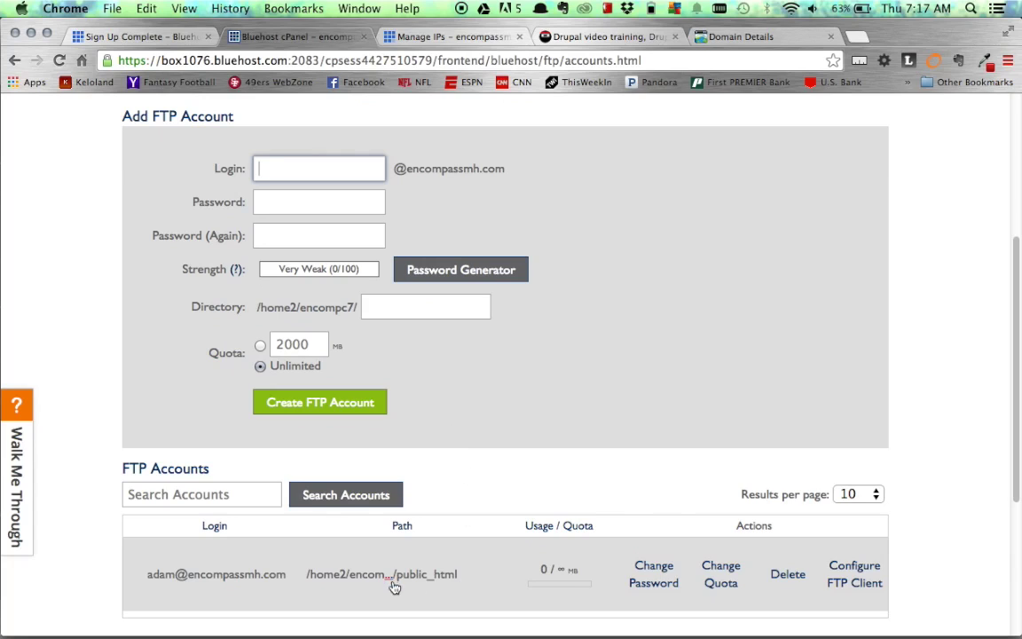
pyautogui.click(397, 309)
pyautogui.scroll(-3, 417, 581)
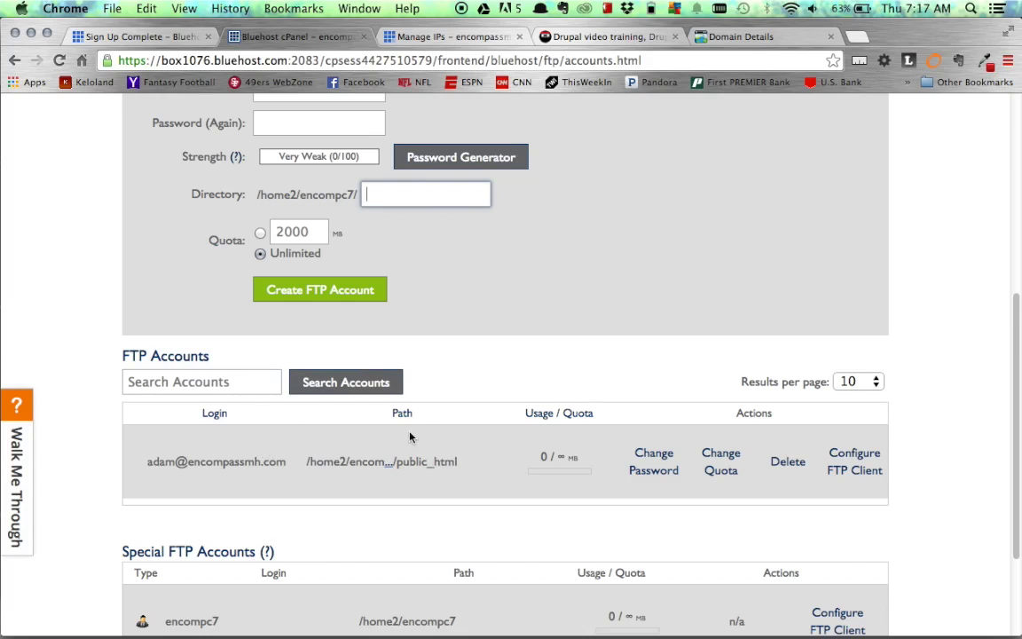
pyautogui.scroll(-1, 431, 457)
pyautogui.scroll(3, 432, 458)
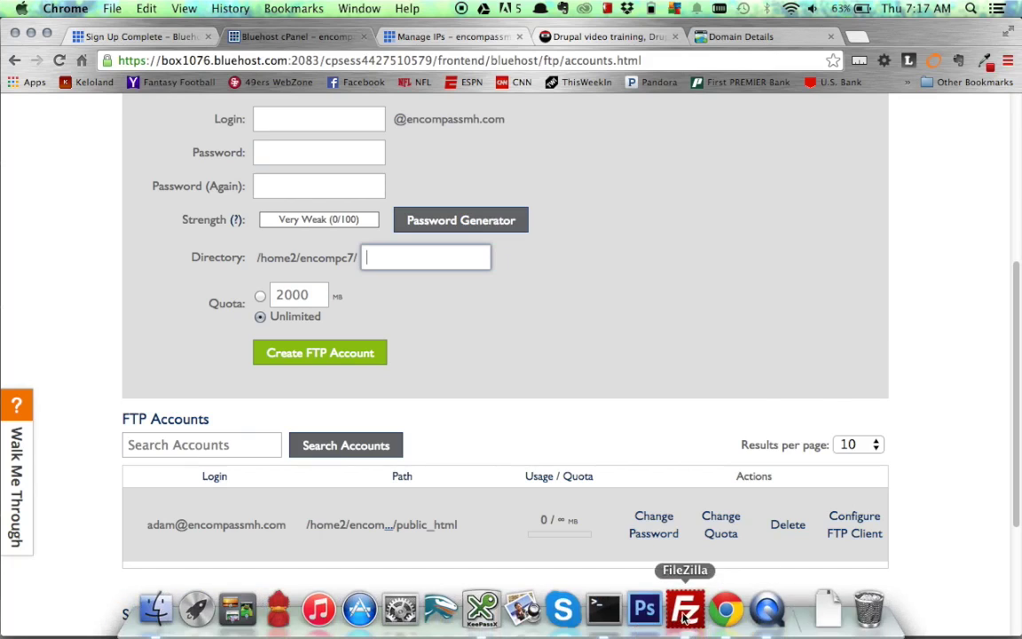
# Switch to FileZilla and open the saved ftp.encompassmh.com entry in the Site Manager
pyautogui.click(685, 628)
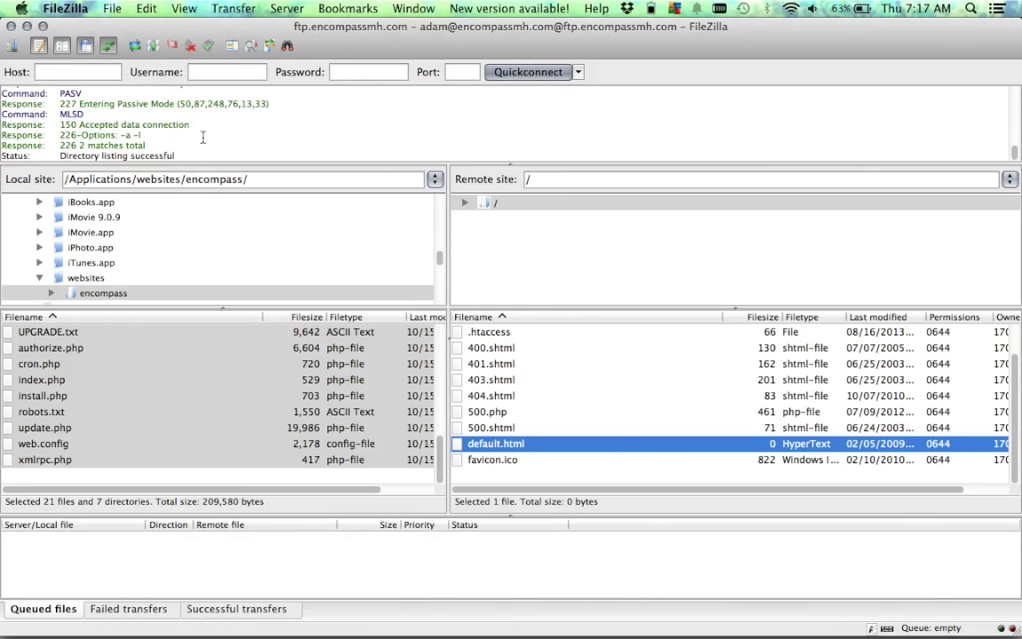
pyautogui.click(12, 44)
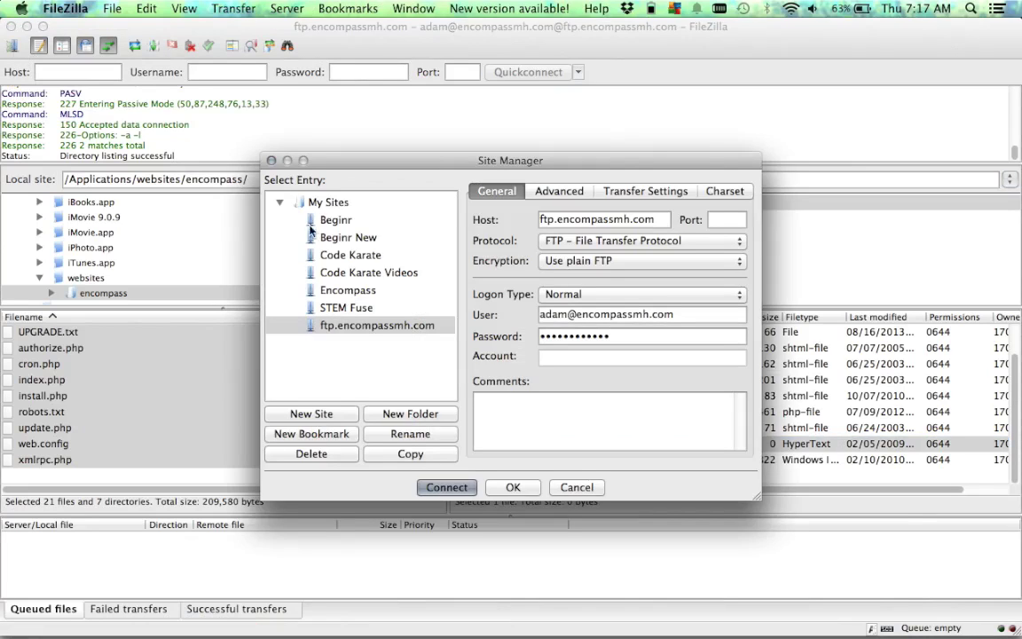
pyautogui.click(389, 329)
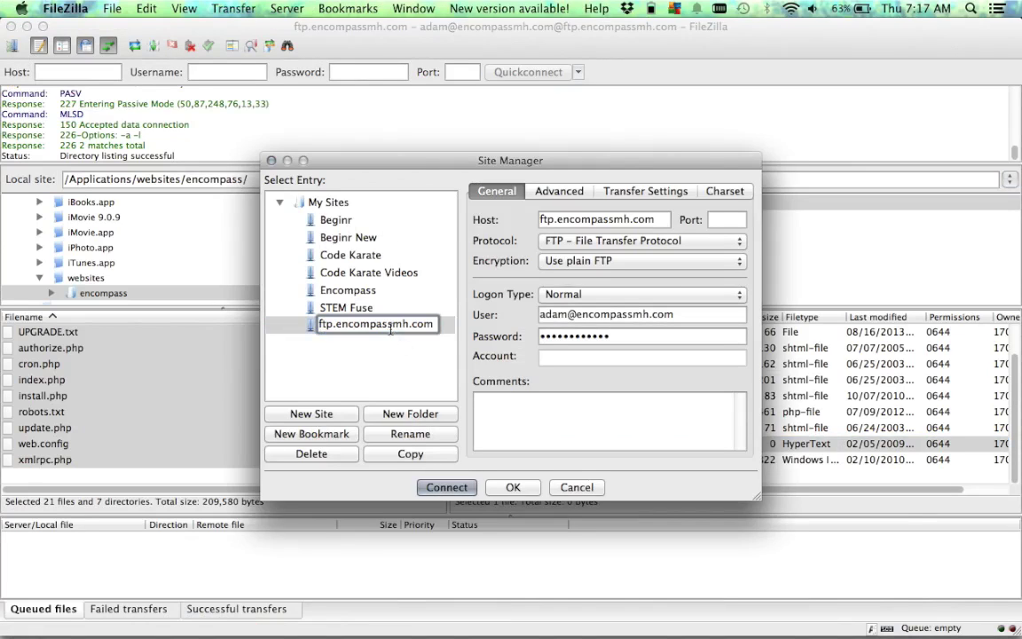
pyautogui.press('Return')
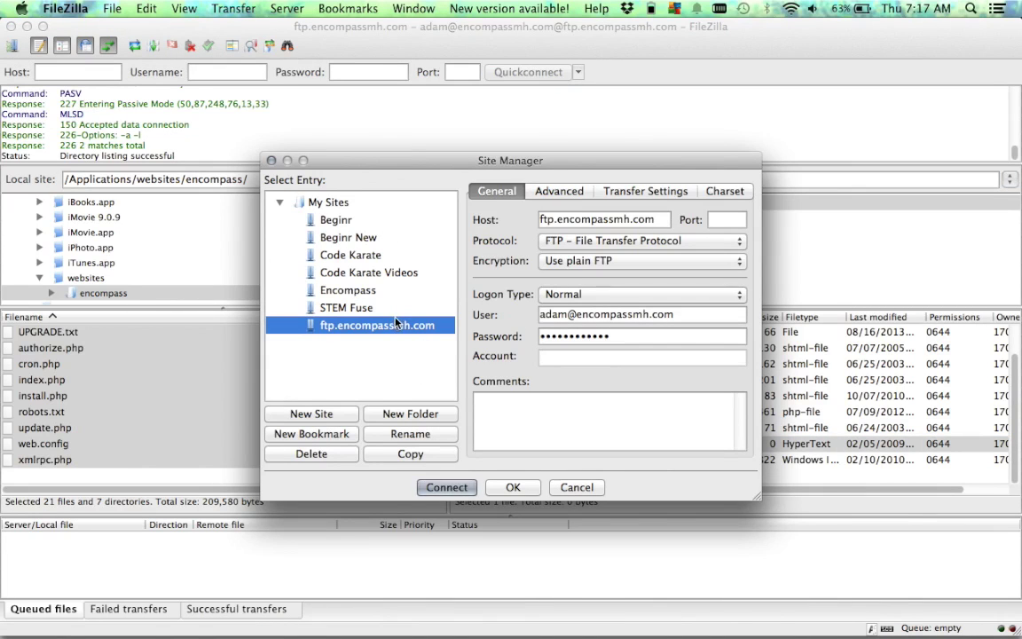
# Return to Bluehost, show the FTP client configuration of the public_html account, and select its manual settings
pyautogui.press('super+Tab')
pyautogui.scroll(-3, 484, 434)
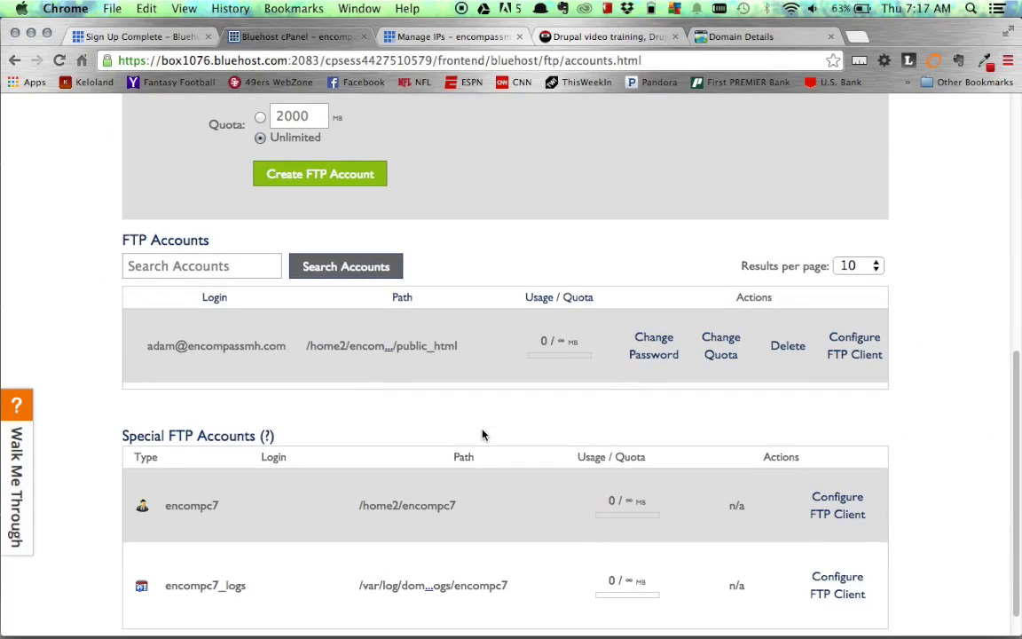
pyautogui.scroll(8, 484, 434)
pyautogui.scroll(-6, 484, 433)
pyautogui.scroll(5, 484, 434)
pyautogui.scroll(-5, 484, 435)
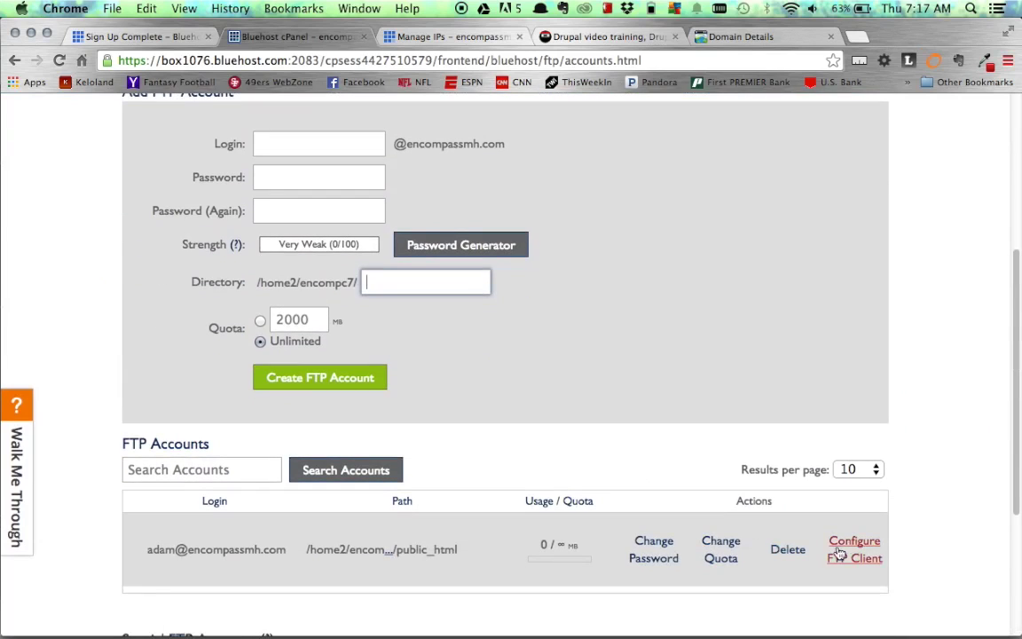
pyautogui.click(844, 551)
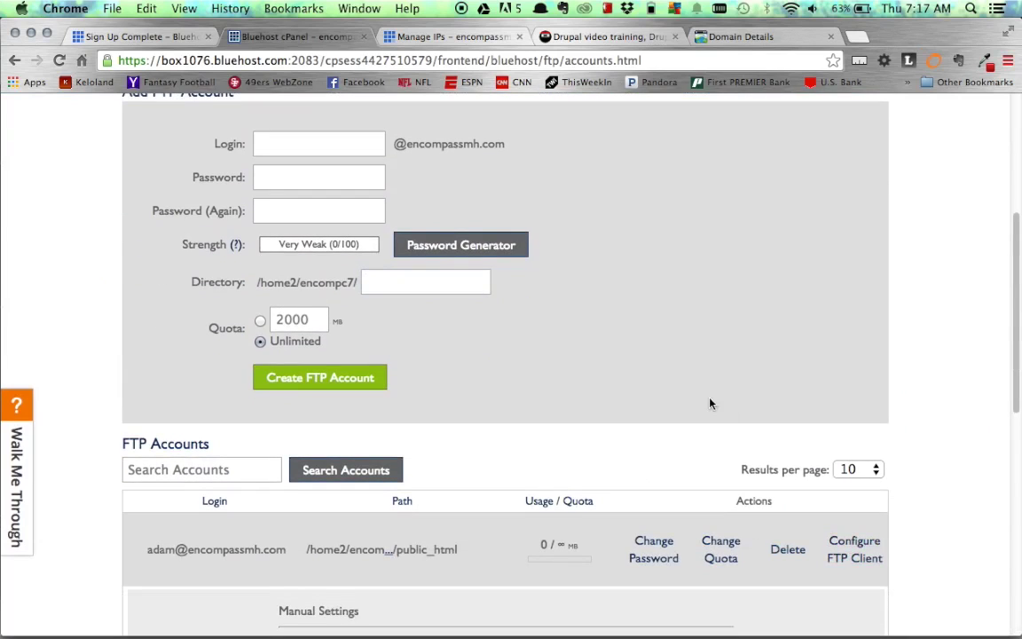
pyautogui.scroll(-10, 710, 404)
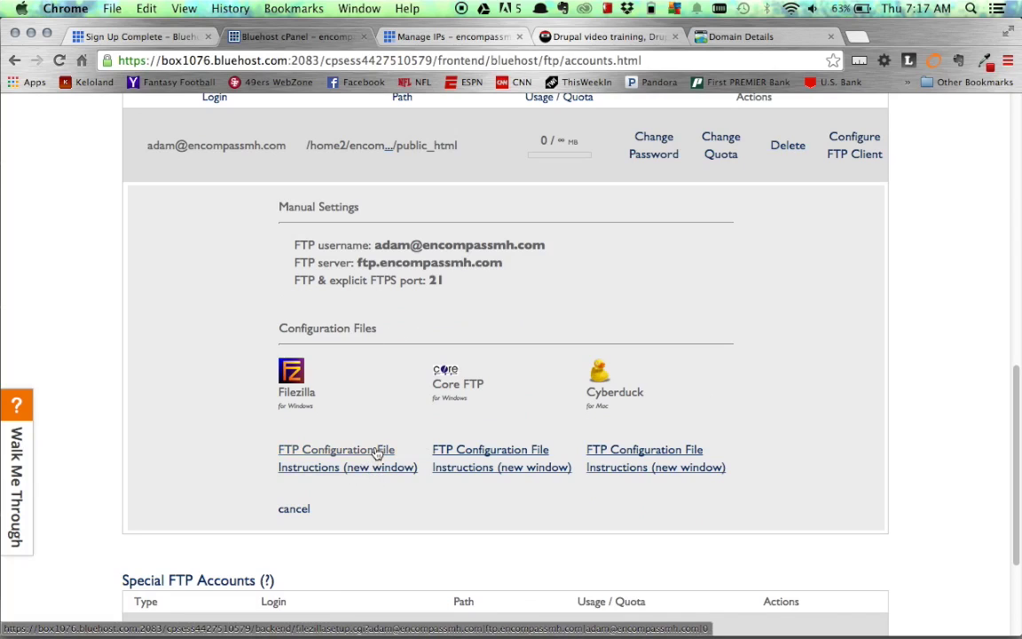
pyautogui.moveTo(471, 284); pyautogui.dragTo(286, 243)
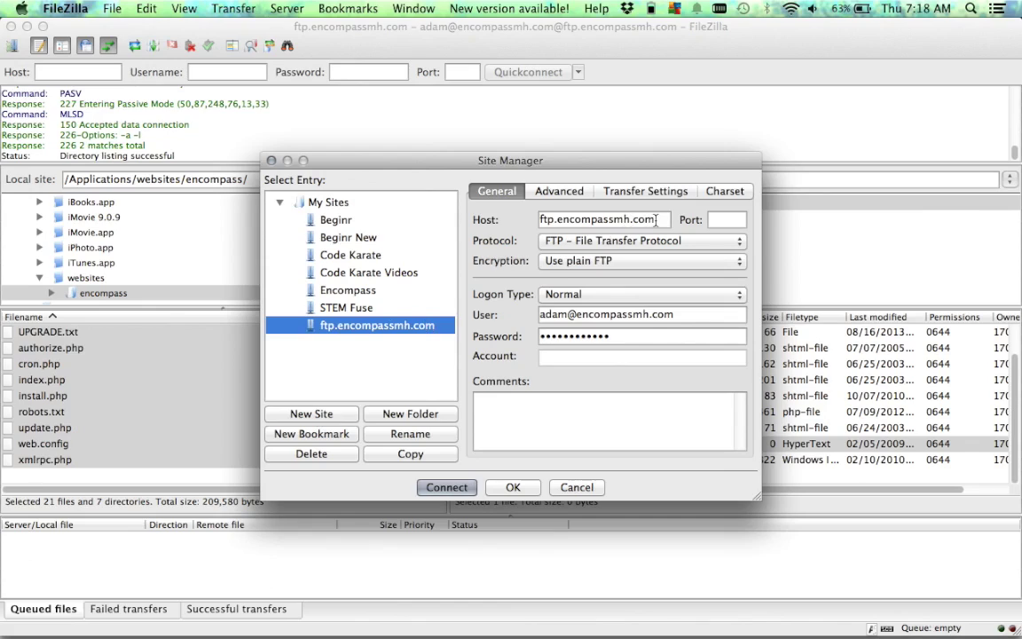
# Compare the ftp.encompassmh.com site entry in FileZilla with Bluehost's manual settings and set its port to 21
pyautogui.press('super+Tab')
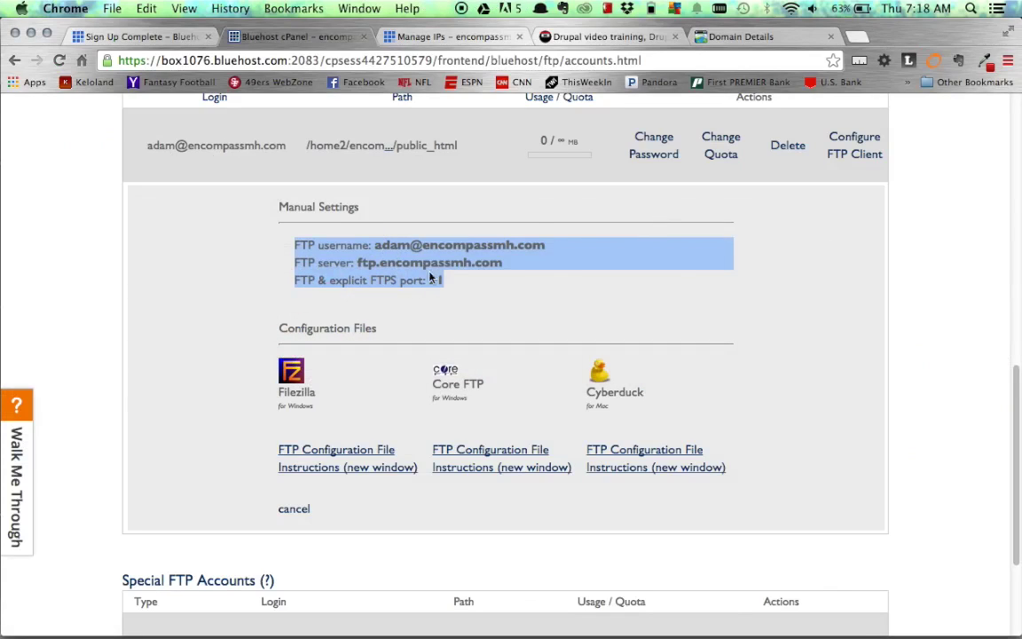
pyautogui.press('super+Tab')
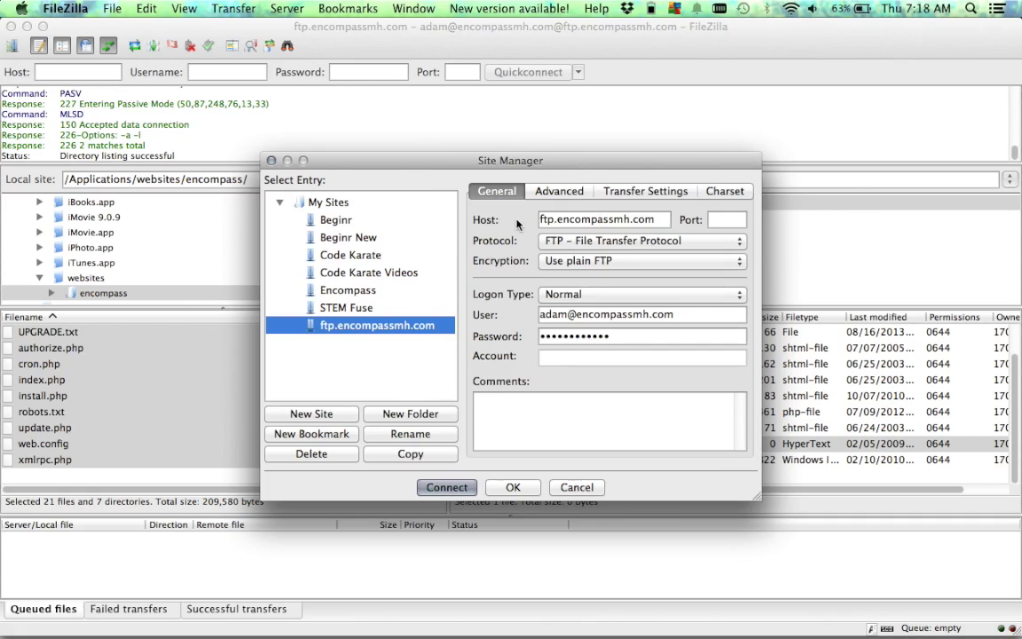
pyautogui.click(717, 219)
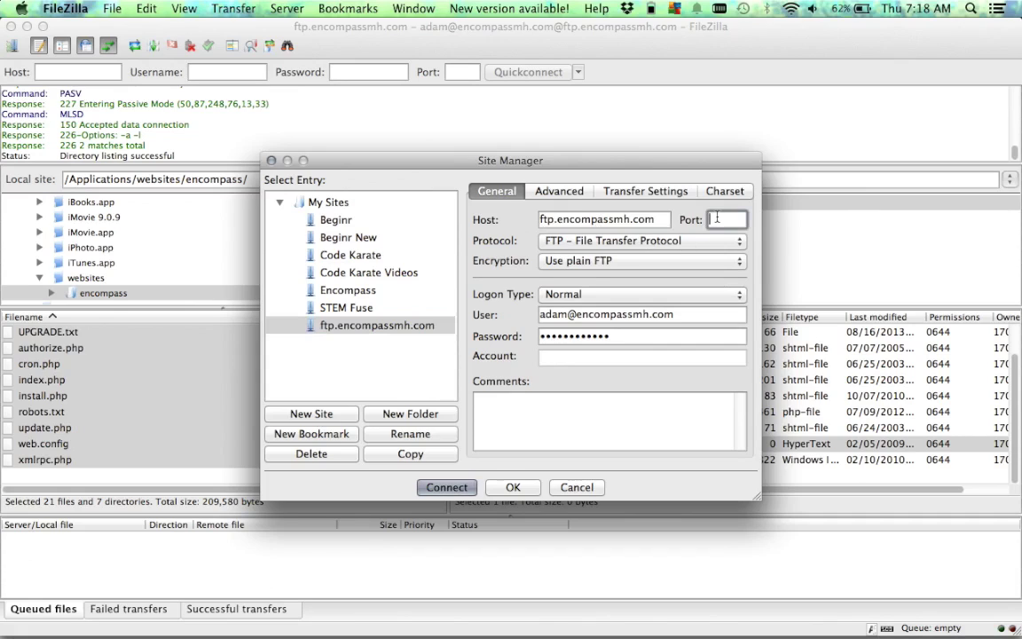
pyautogui.write('21')
# Glance back at Bluehost's FTP account form, and connect FileZilla to ftp.encompassmh.com, aborting the previous connection and using the current tab
pyautogui.press('super+Tab')
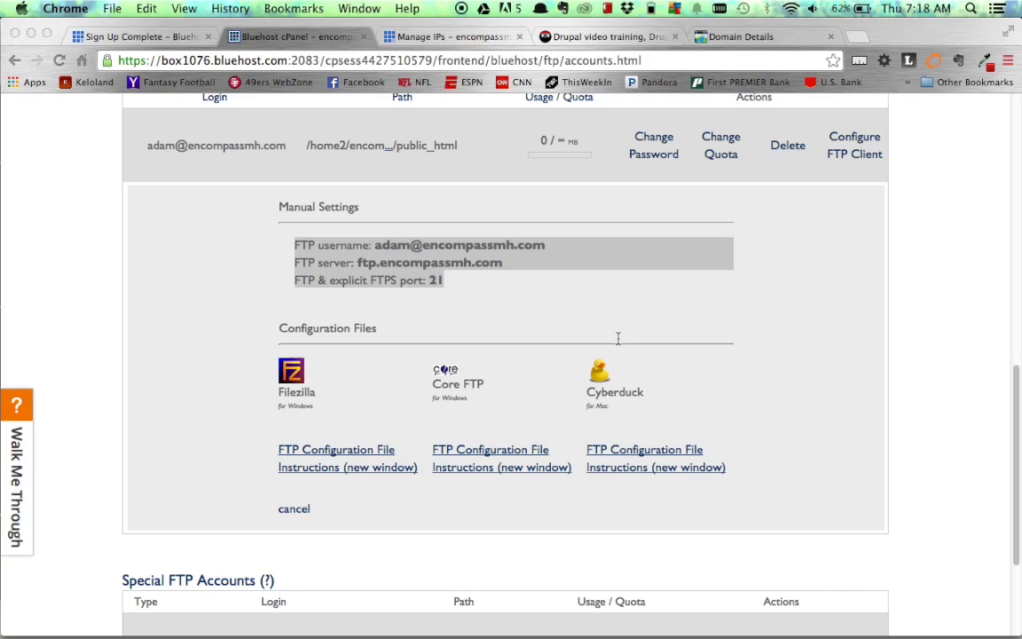
pyautogui.scroll(10, 367, 260)
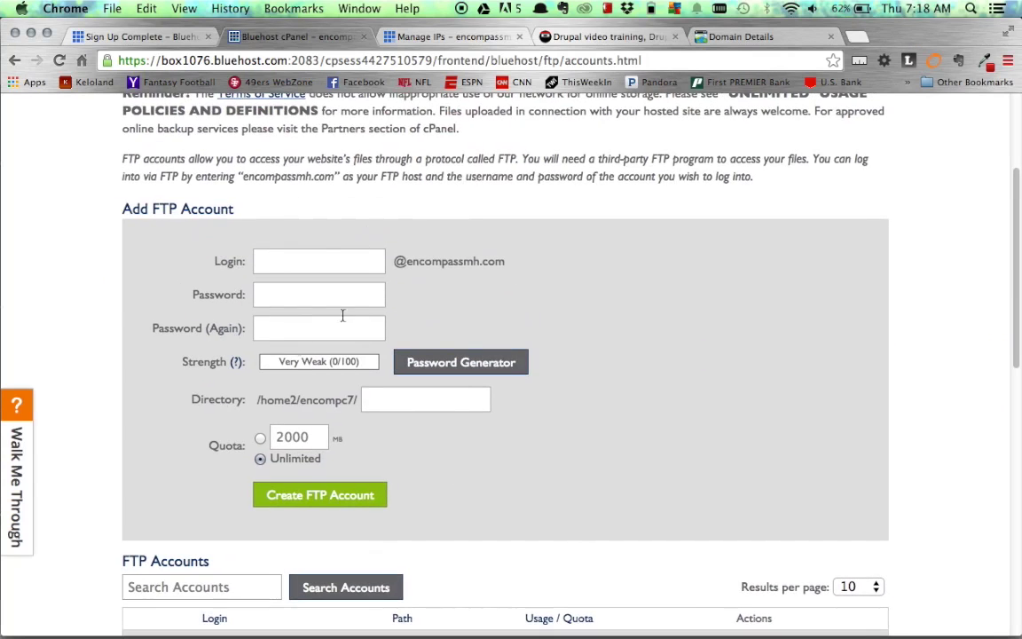
pyautogui.press('super+Tab')
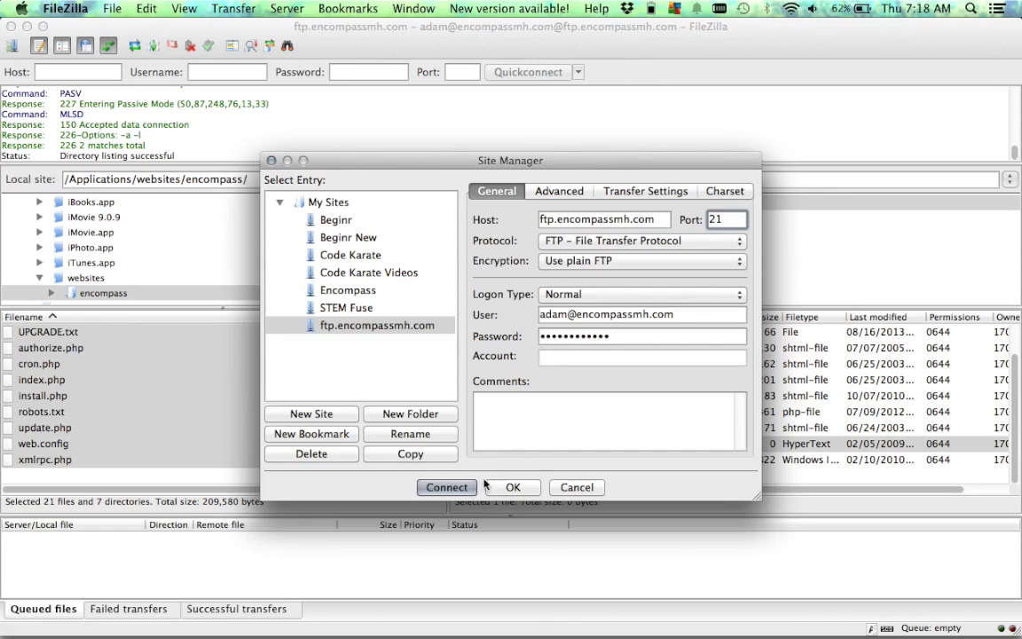
pyautogui.click(468, 487)
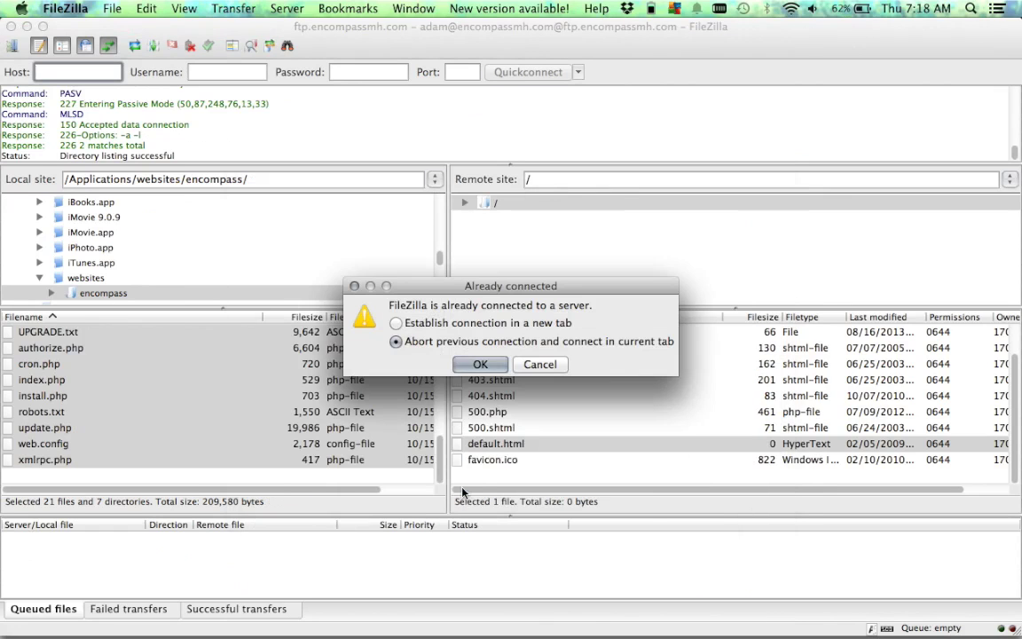
pyautogui.click(477, 362)
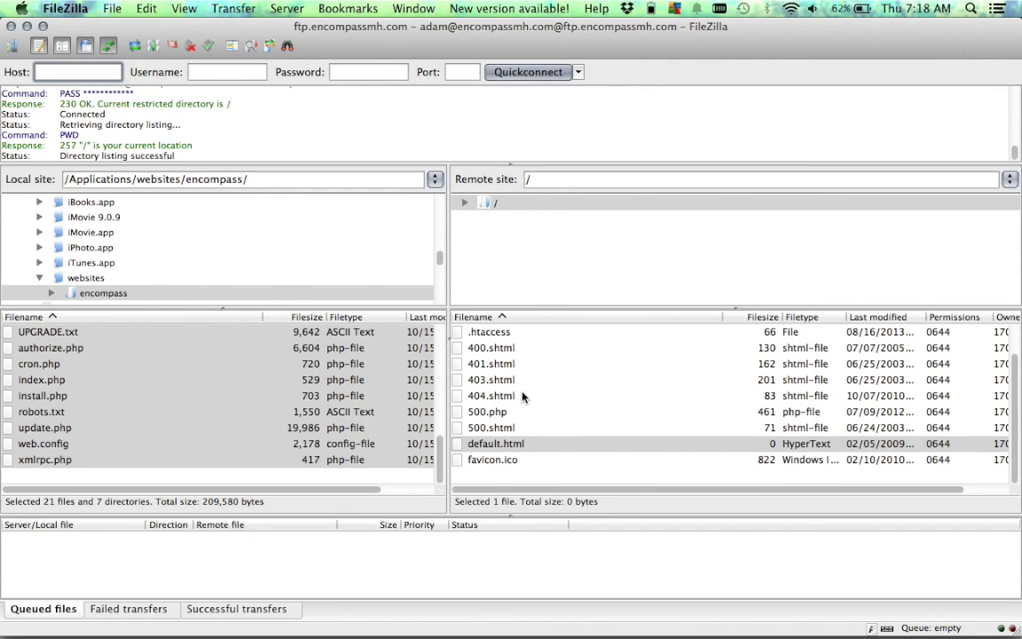
# Revisit the FTP accounts page in Bluehost, and look over the default files on the remote site in FileZilla
pyautogui.press('super+Tab')
pyautogui.scroll(5, 478, 261)
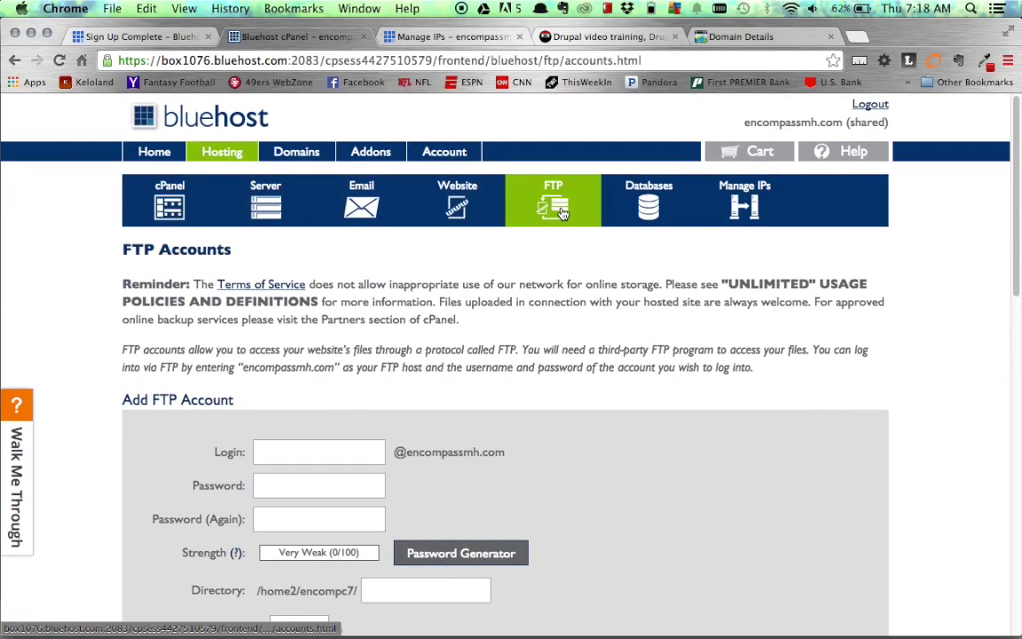
pyautogui.press('super+Tab')
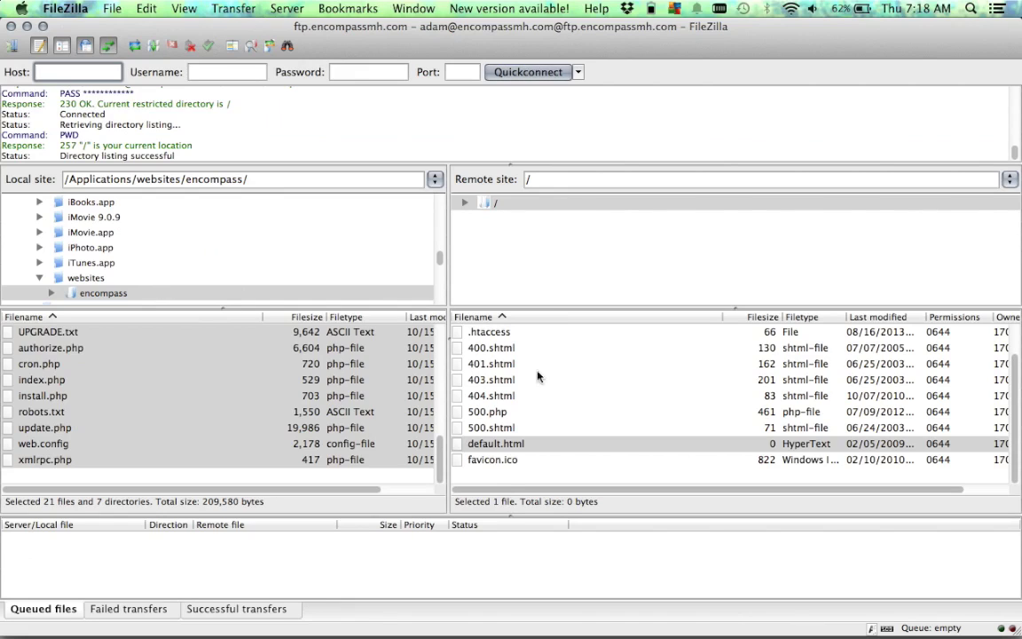
pyautogui.click(497, 379)
pyautogui.click(515, 347)
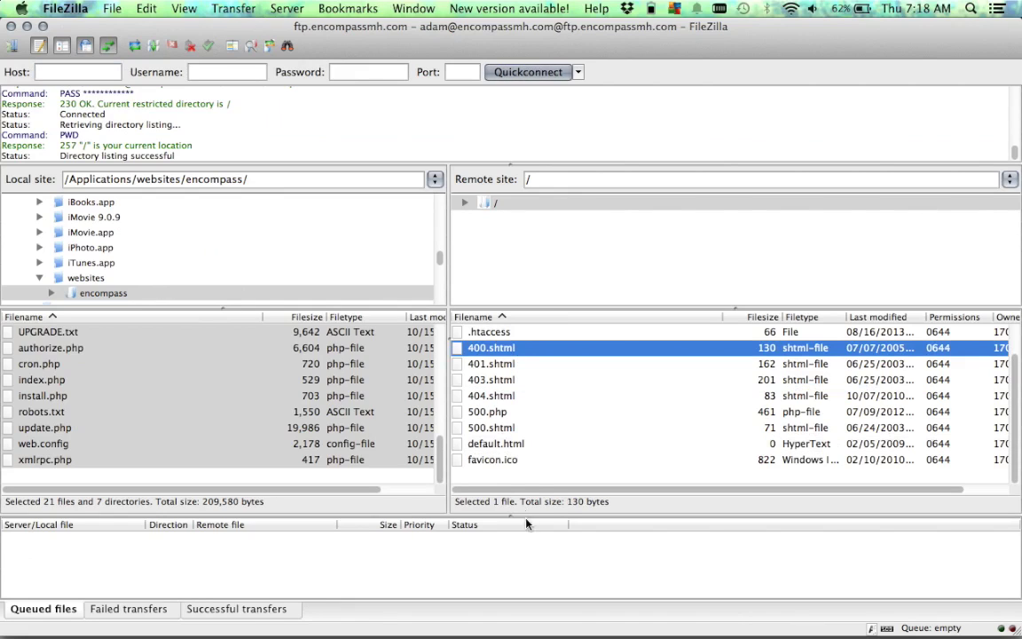
pyautogui.click(539, 461)
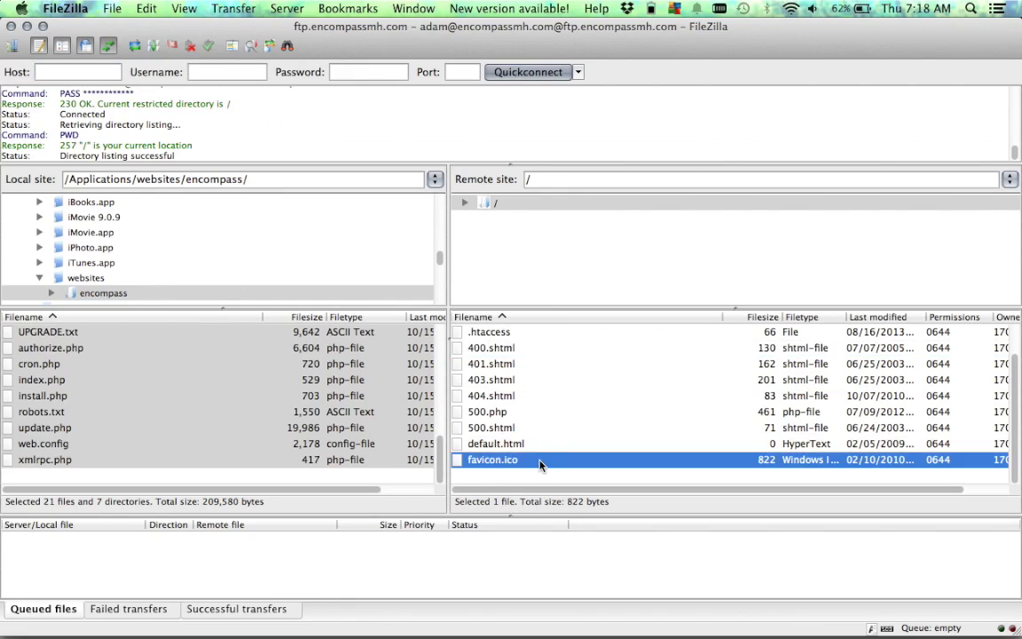
# Delete the nine default files from .htaccess through favicon.ico in the remote root, keeping only the cgi-bin directory
pyautogui.click(505, 333)
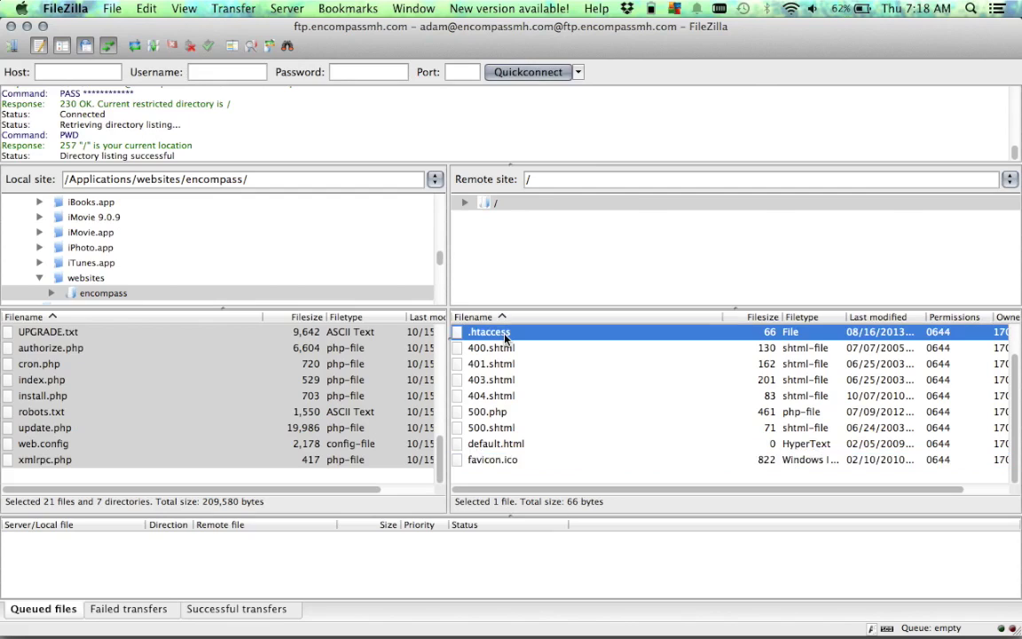
pyautogui.keyDown('shift'); pyautogui.click(510, 459); pyautogui.keyUp('shift')
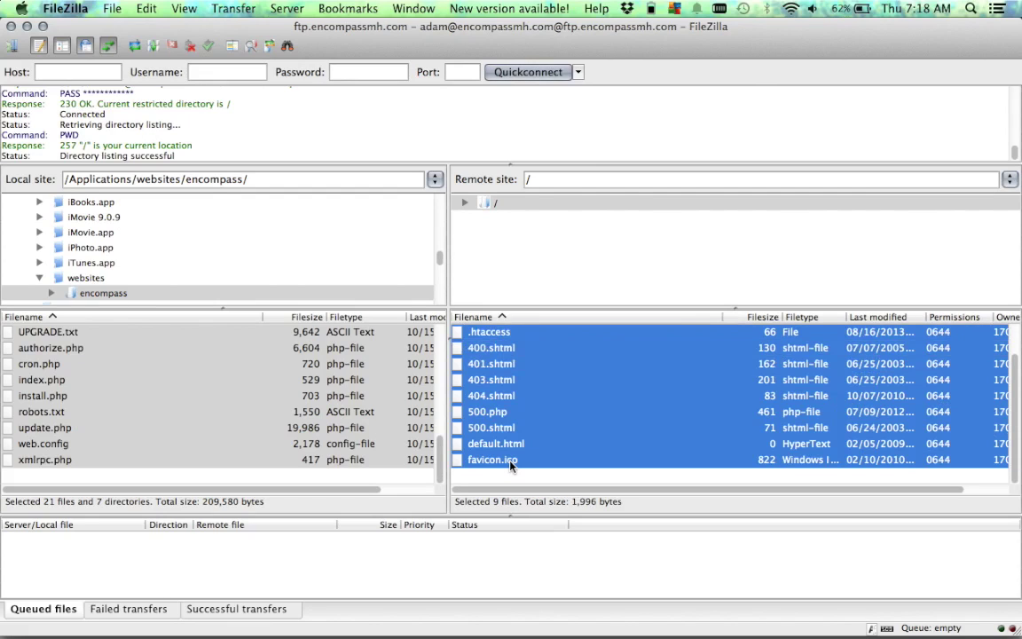
pyautogui.rightClick(504, 404)
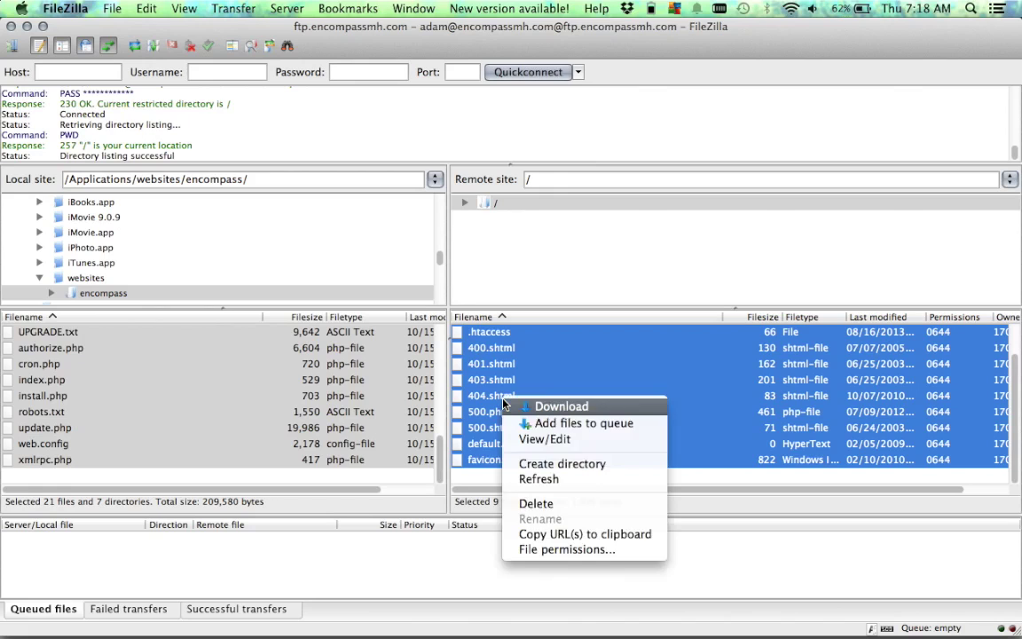
pyautogui.click(538, 504)
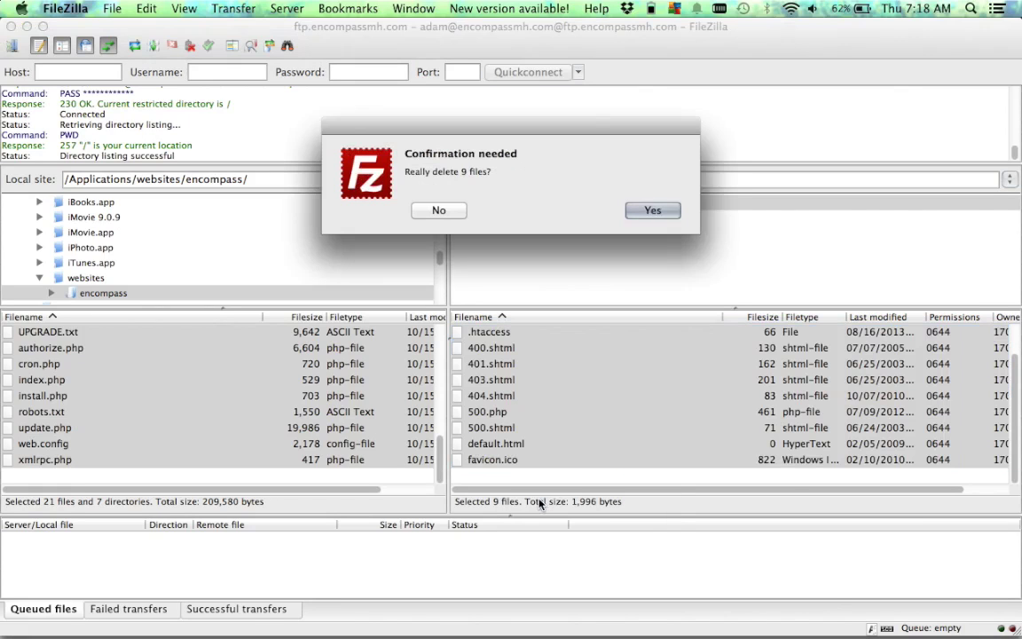
pyautogui.click(652, 213)
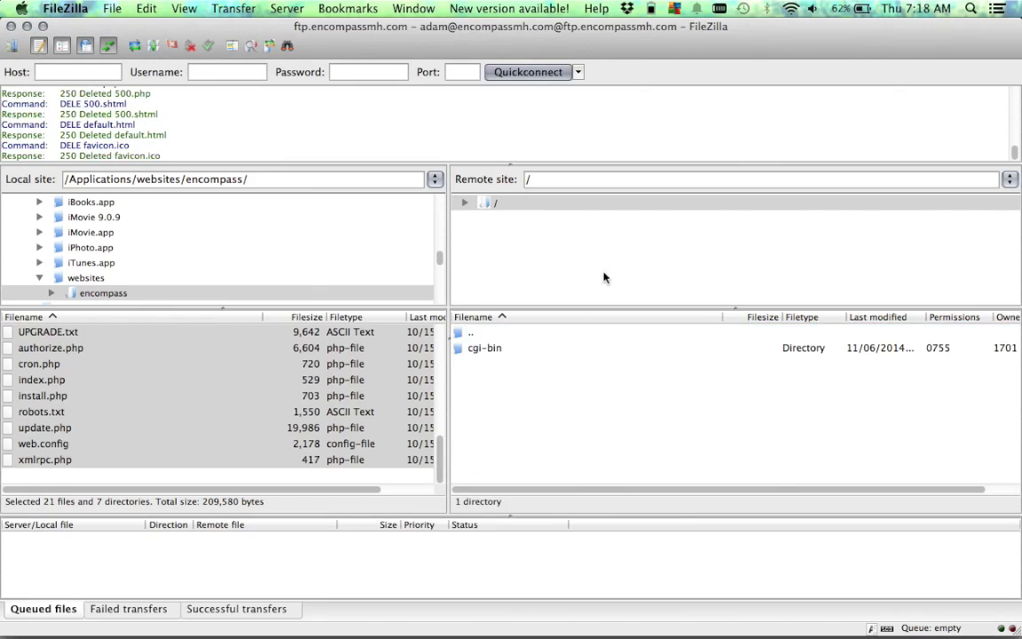
pyautogui.click(500, 350)
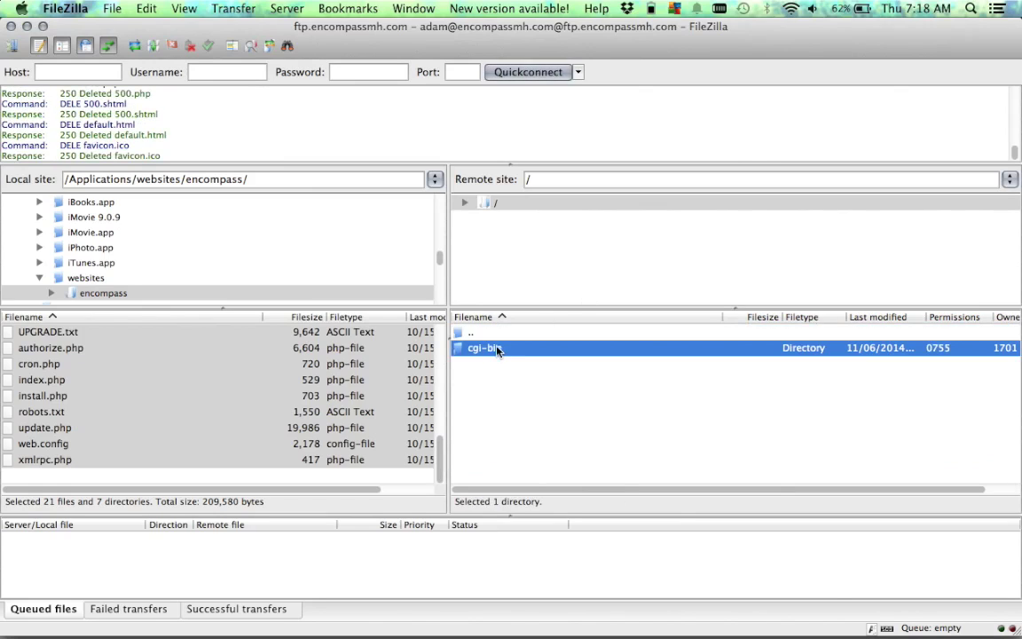
# Upload all files and directories of the local /Applications/websites/encompass folder to the remote root
pyautogui.click(133, 293)
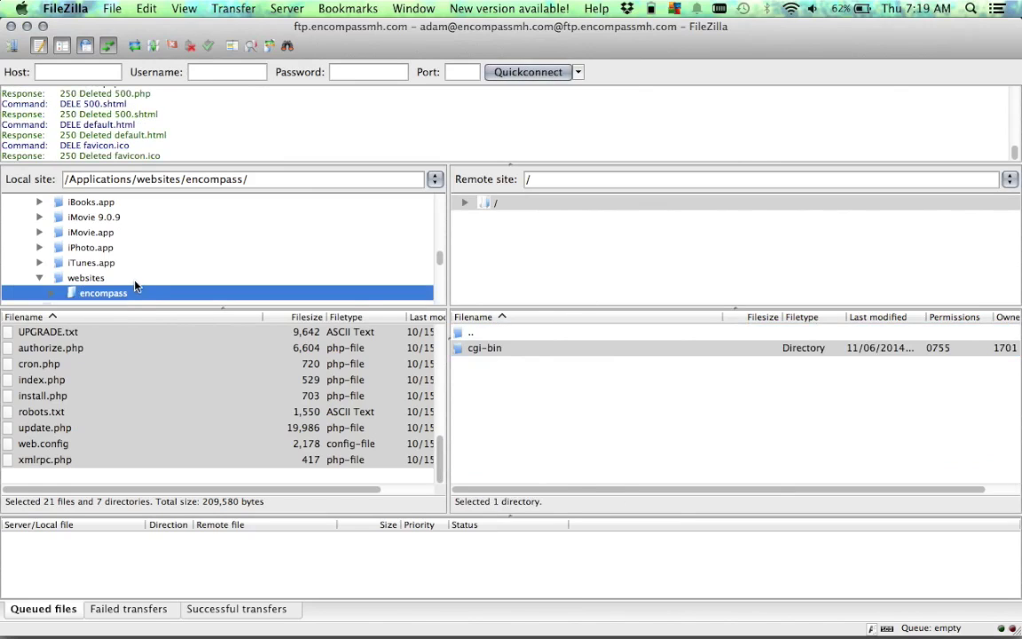
pyautogui.click(94, 281)
pyautogui.click(98, 293)
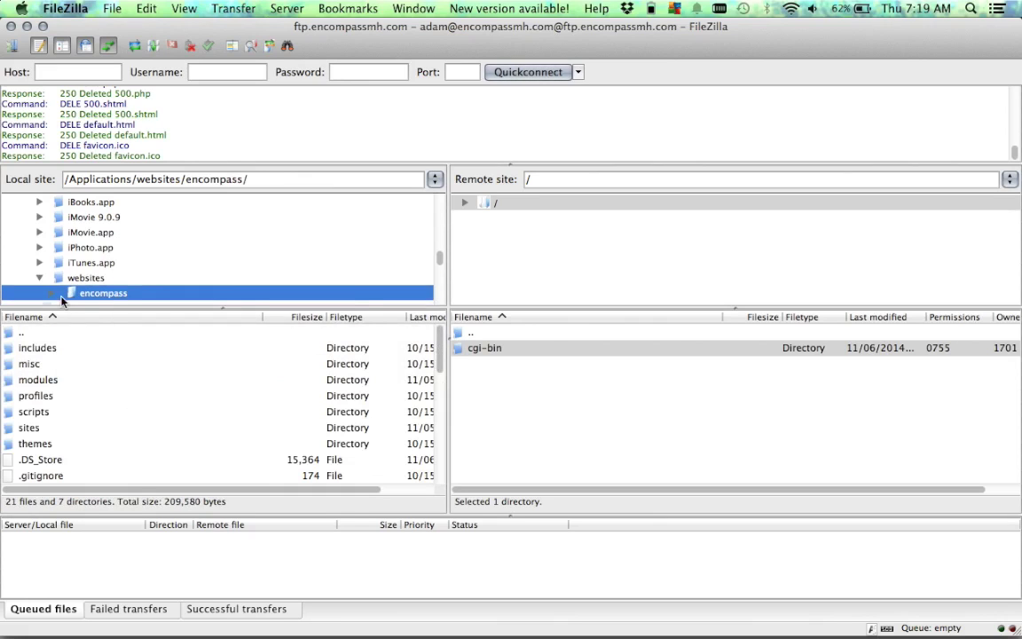
pyautogui.click(45, 348)
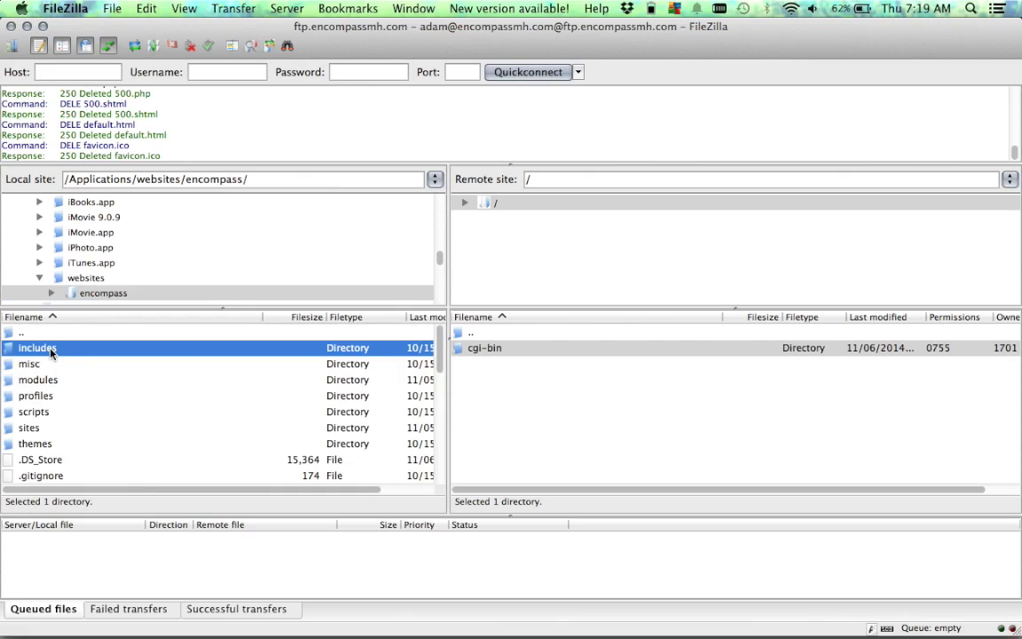
pyautogui.scroll(-5, 71, 403)
pyautogui.scroll(-3, 53, 413)
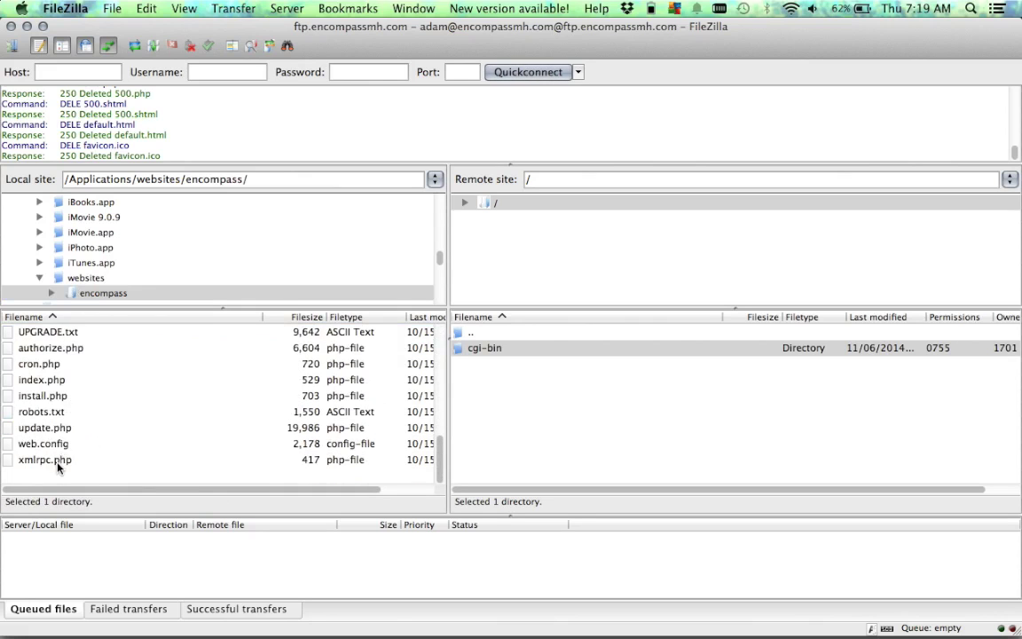
pyautogui.press('super+a')
pyautogui.scroll(5, 53, 417)
pyautogui.scroll(3, 54, 435)
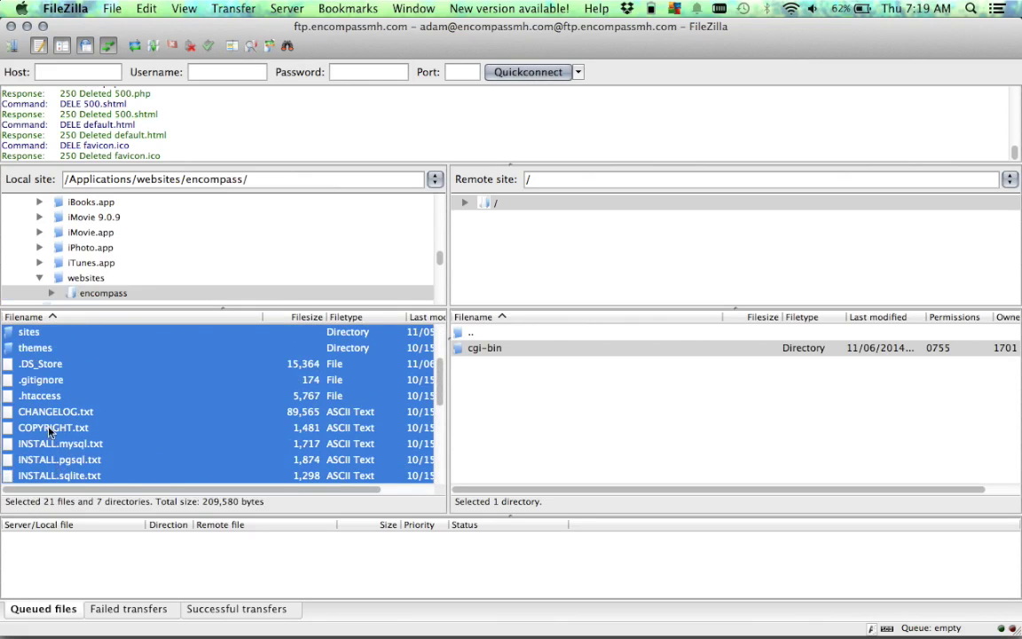
pyautogui.scroll(5, 98, 359)
pyautogui.moveTo(49, 354); pyautogui.dragTo(575, 409)
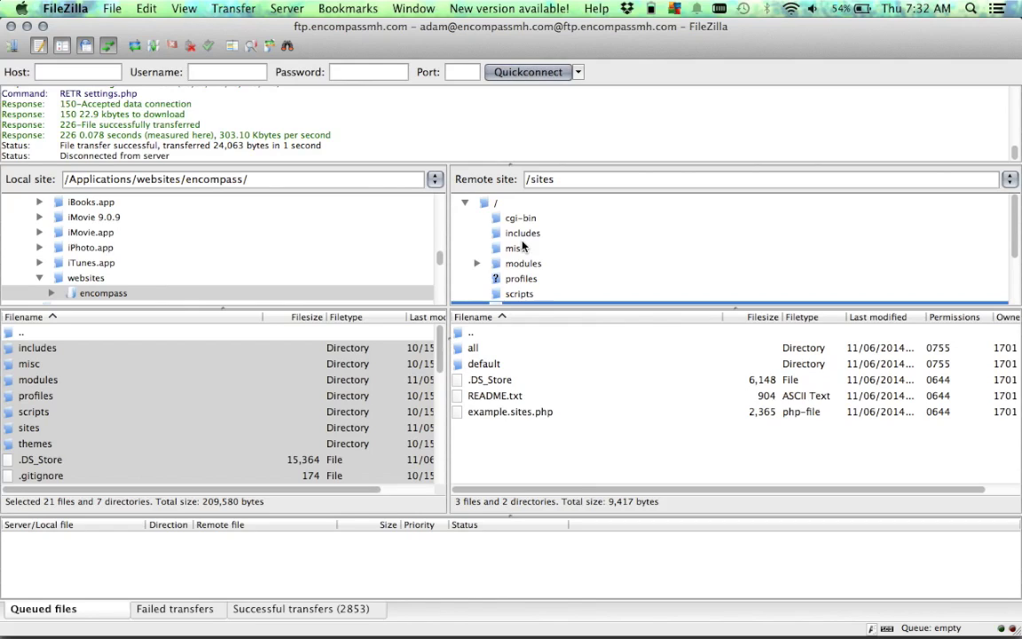
# Switch to Bluehost in Chrome and look over the MySQL Databases page
pyautogui.press('super+Tab')
pyautogui.press('super+Tab')
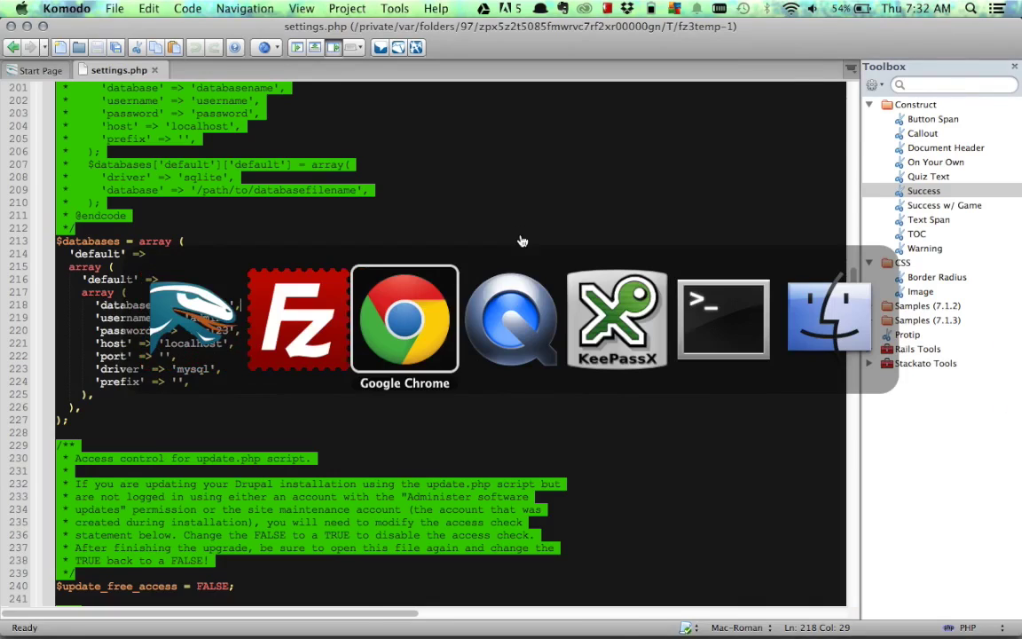
pyautogui.scroll(3, 446, 252)
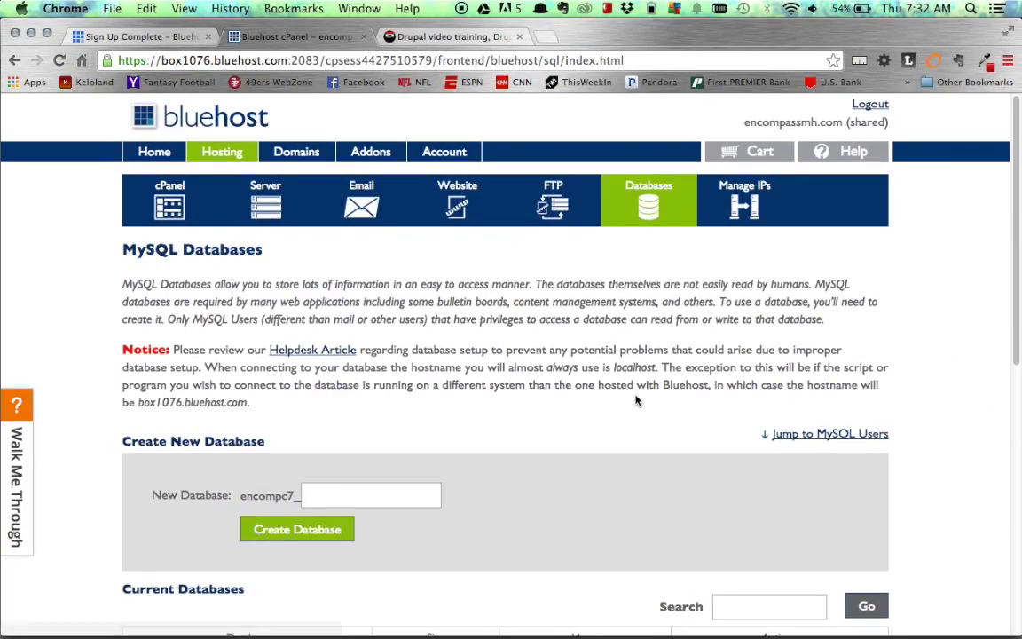
pyautogui.scroll(-5, 637, 401)
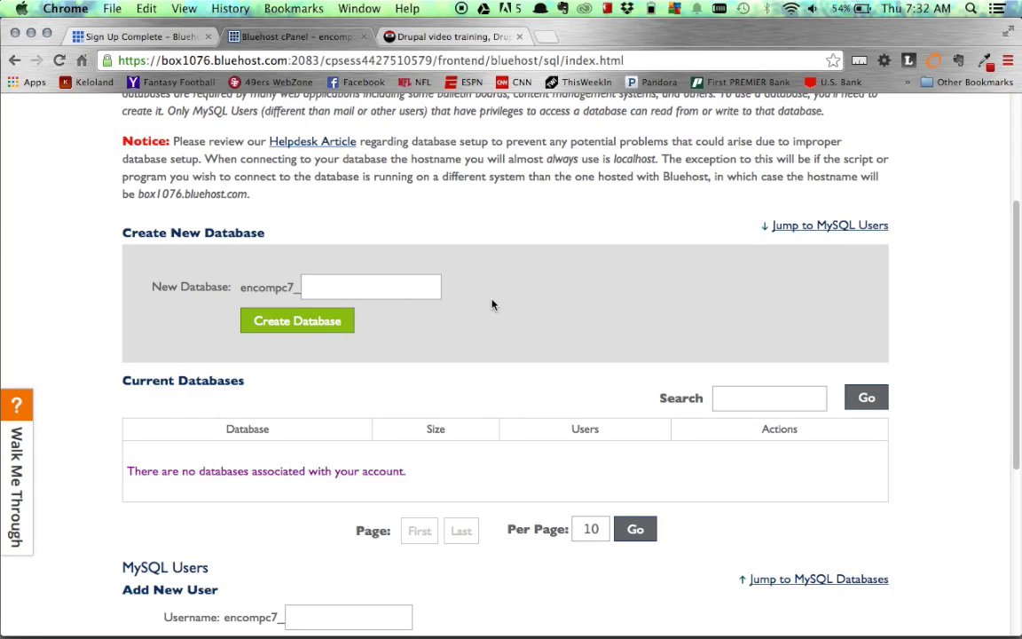
# Return to FileZilla, open the remote /sites/default directory, and select settings.php
pyautogui.press('super+Tab')
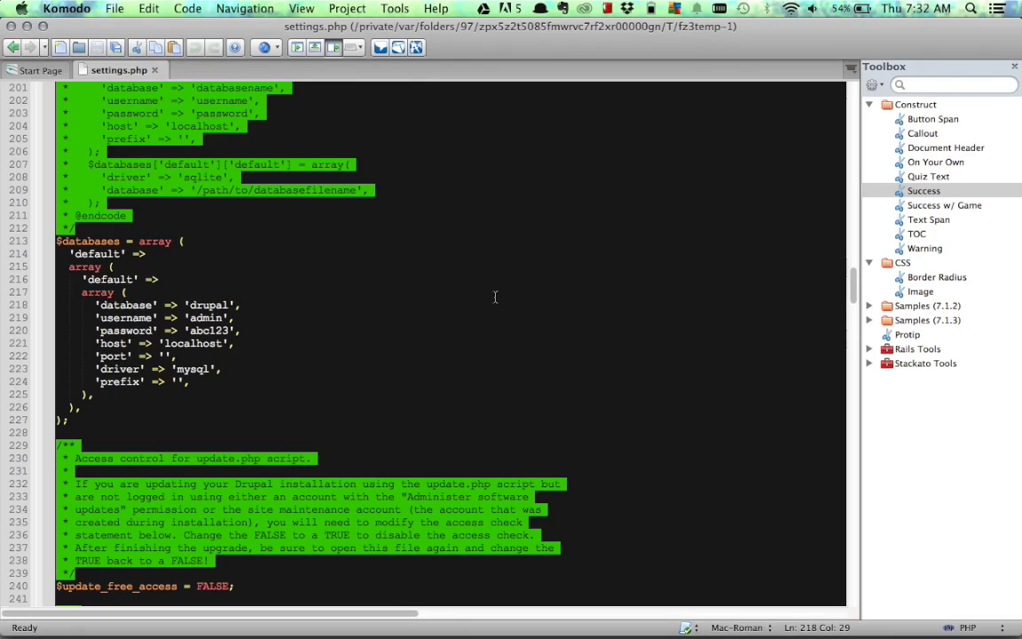
pyautogui.press('super+Tab')
pyautogui.press('super+Tab')
pyautogui.press('super+Tab')
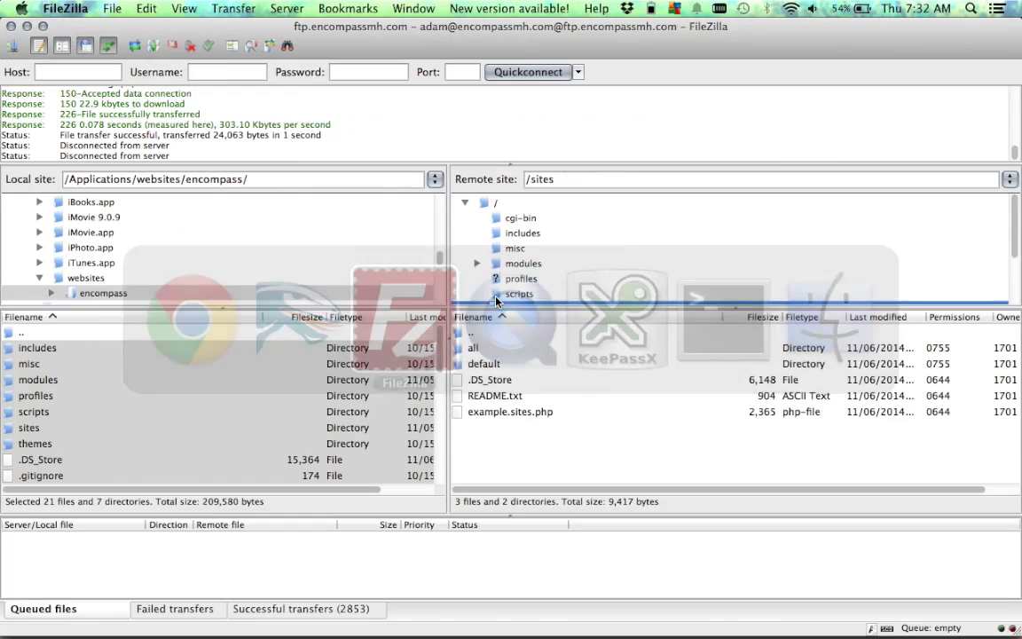
pyautogui.scroll(-2, 500, 268)
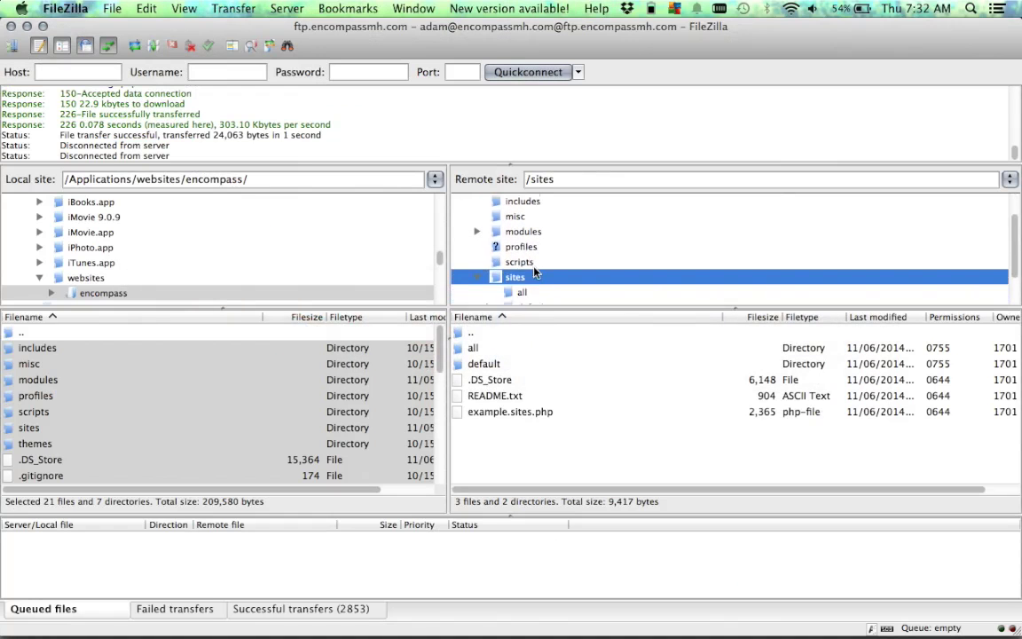
pyautogui.scroll(-1, 491, 276)
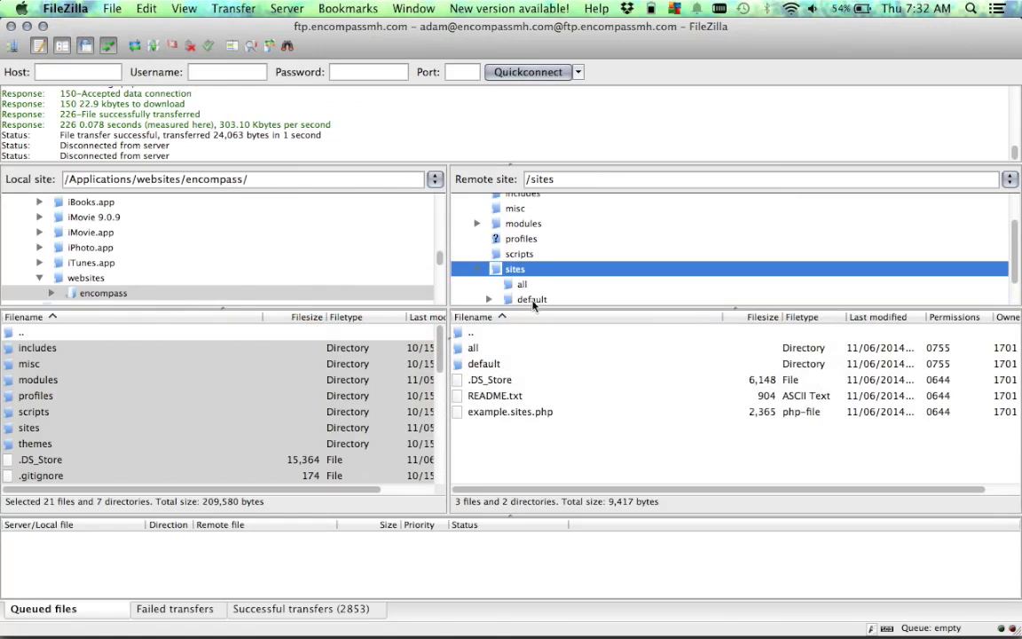
pyautogui.click(487, 364)
pyautogui.doubleClick(486, 364)
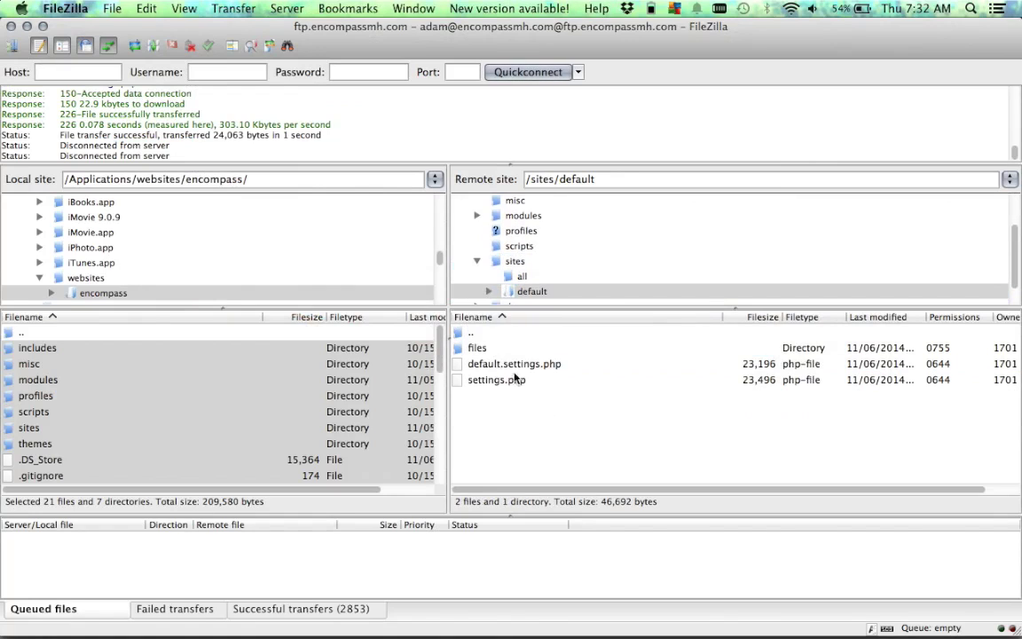
pyautogui.click(519, 382)
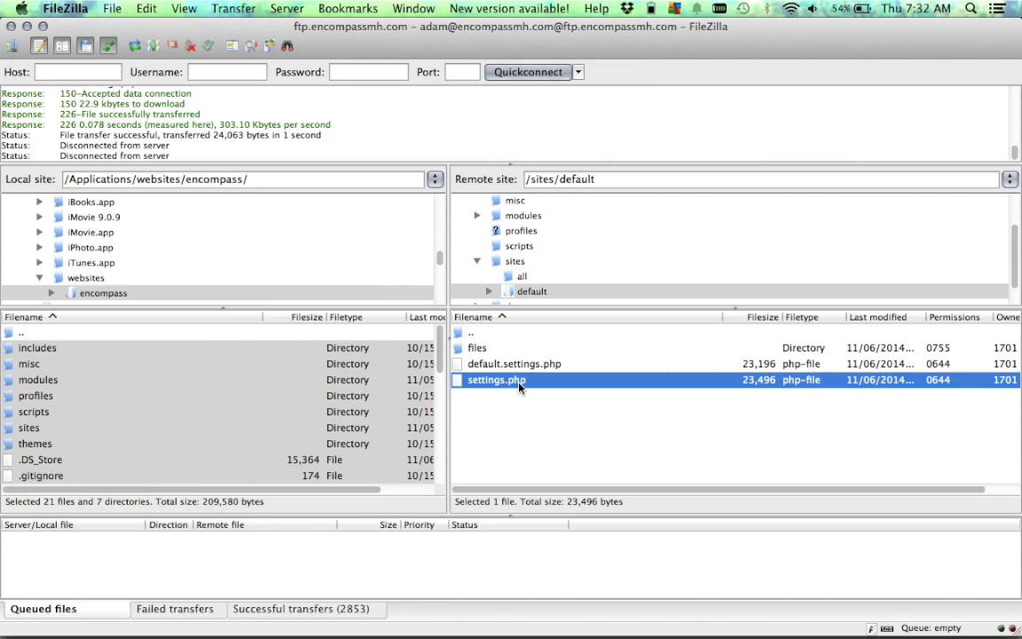
# Switch to settings.php in Komodo Edit and examine the database name in the $databases array
pyautogui.moveTo(533, 630)
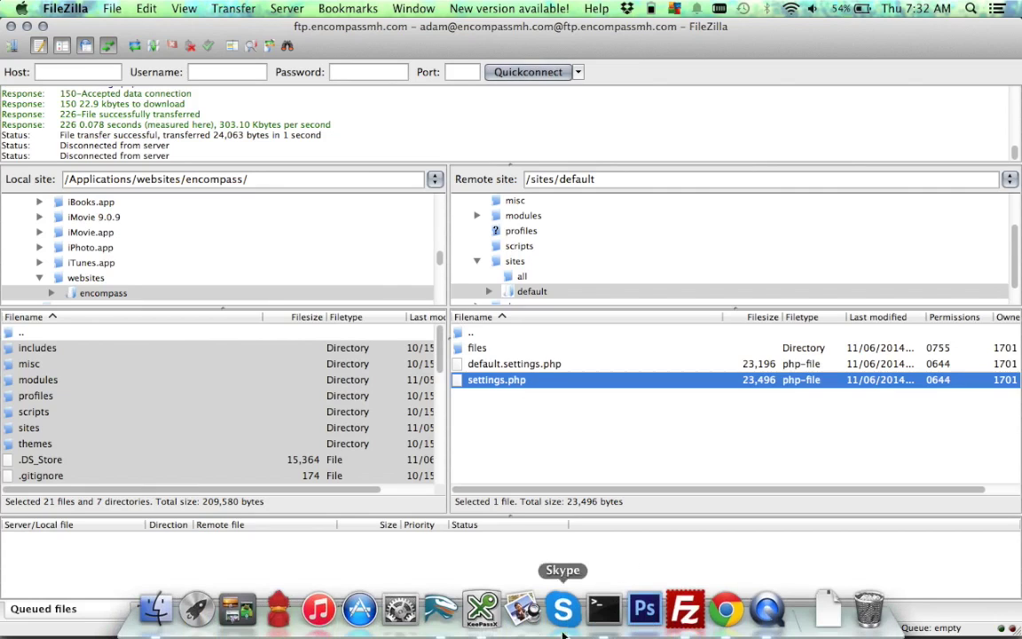
pyautogui.click(441, 609)
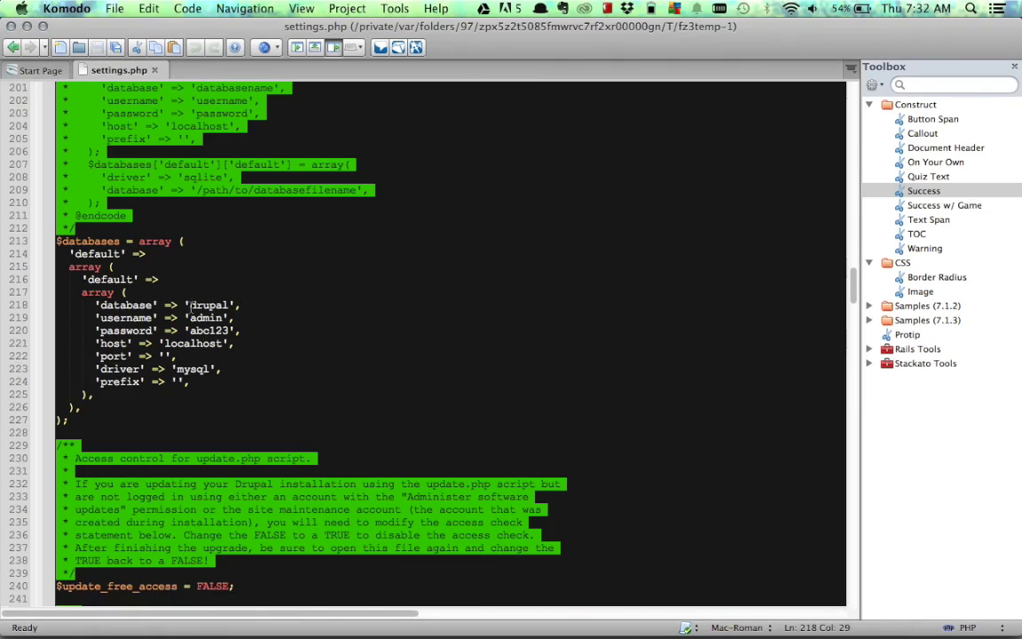
pyautogui.moveTo(190, 304); pyautogui.dragTo(229, 305)
pyautogui.click(326, 385)
# Switch back to Bluehost in Chrome and create a new MySQL database with the name drupal after the account prefix
pyautogui.press('super+Tab')
pyautogui.press('super+Tab')
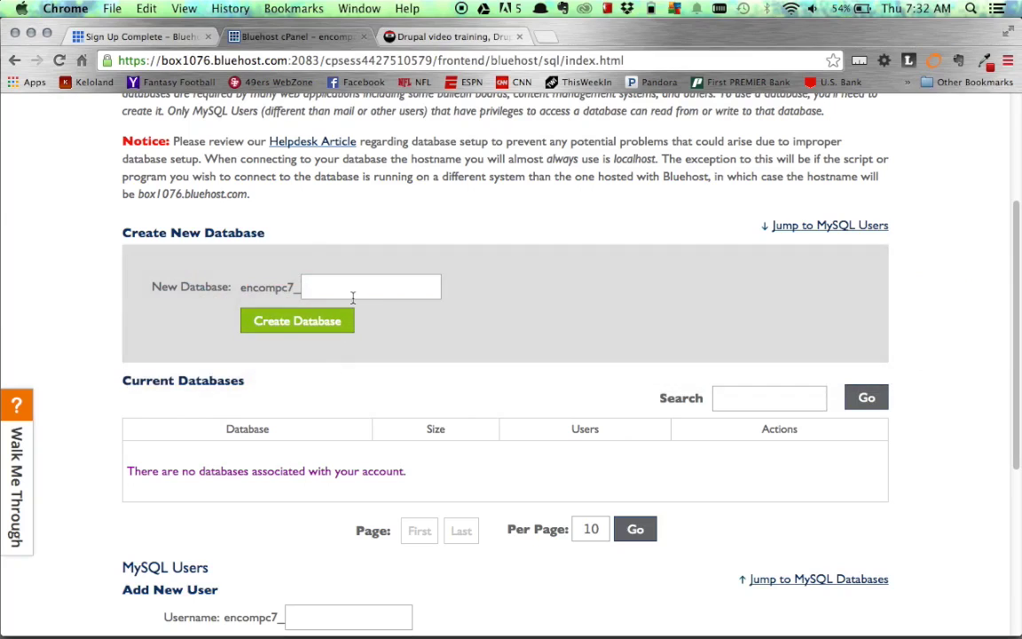
pyautogui.click(354, 296)
pyautogui.write('drupal')
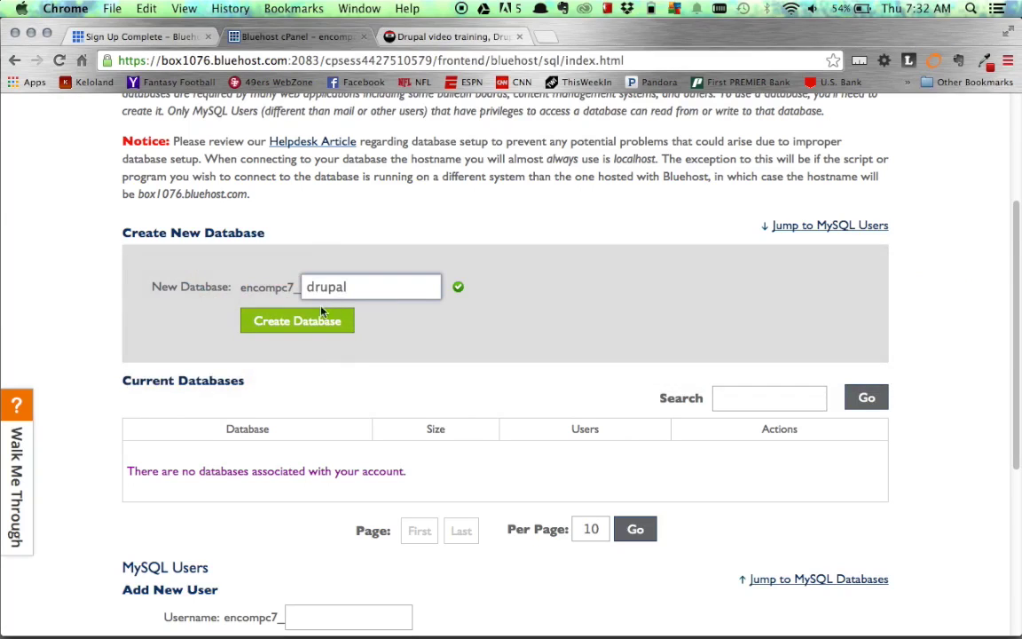
pyautogui.click(318, 316)
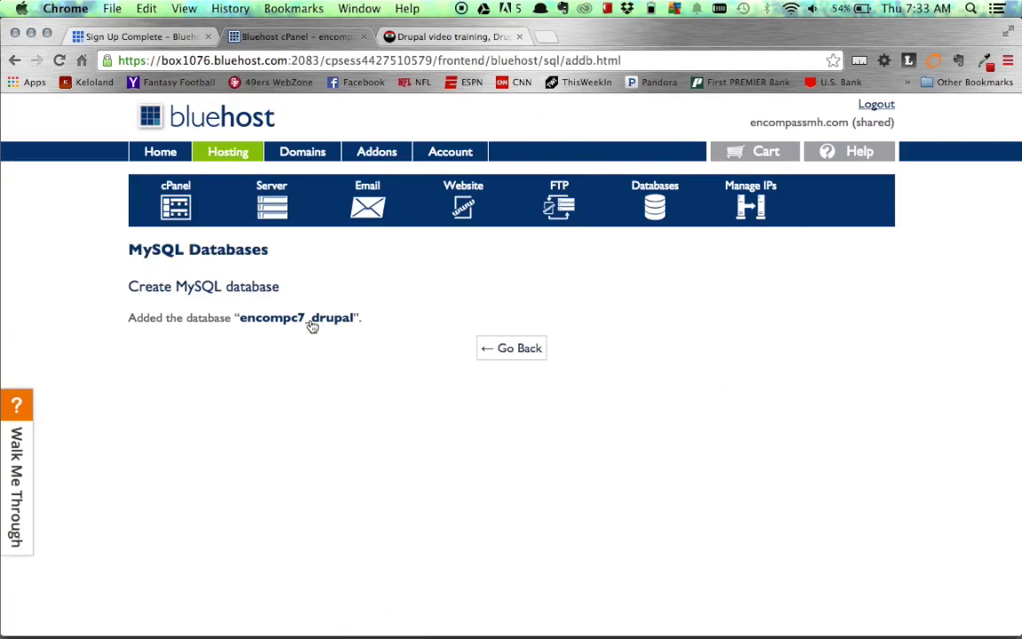
# Go back to the MySQL Databases page and enter drupal as the new MySQL user's name
pyautogui.click(518, 353)
pyautogui.scroll(-5, 495, 477)
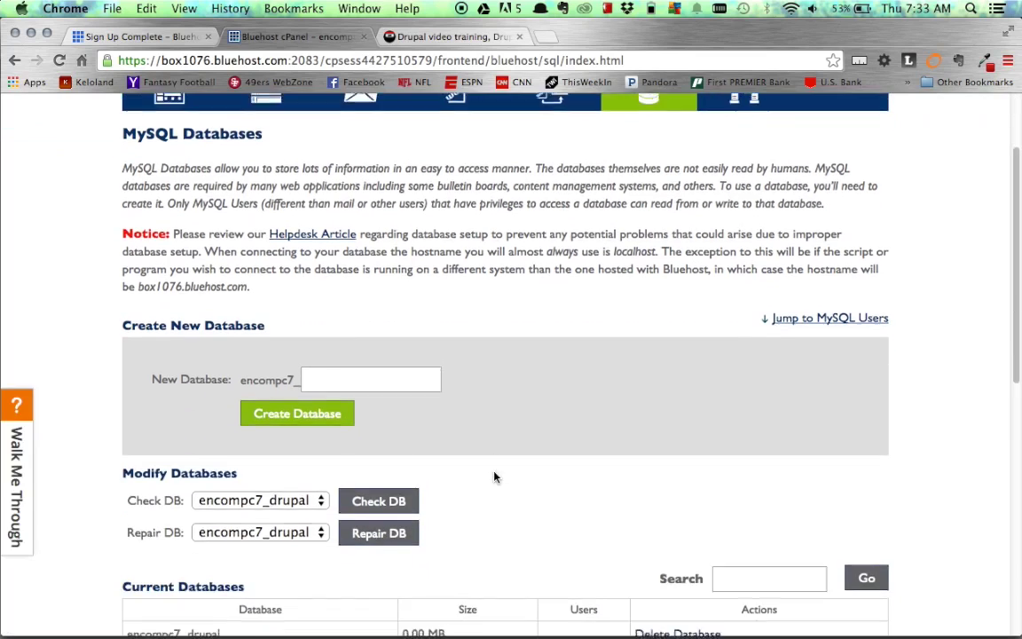
pyautogui.scroll(-1, 496, 478)
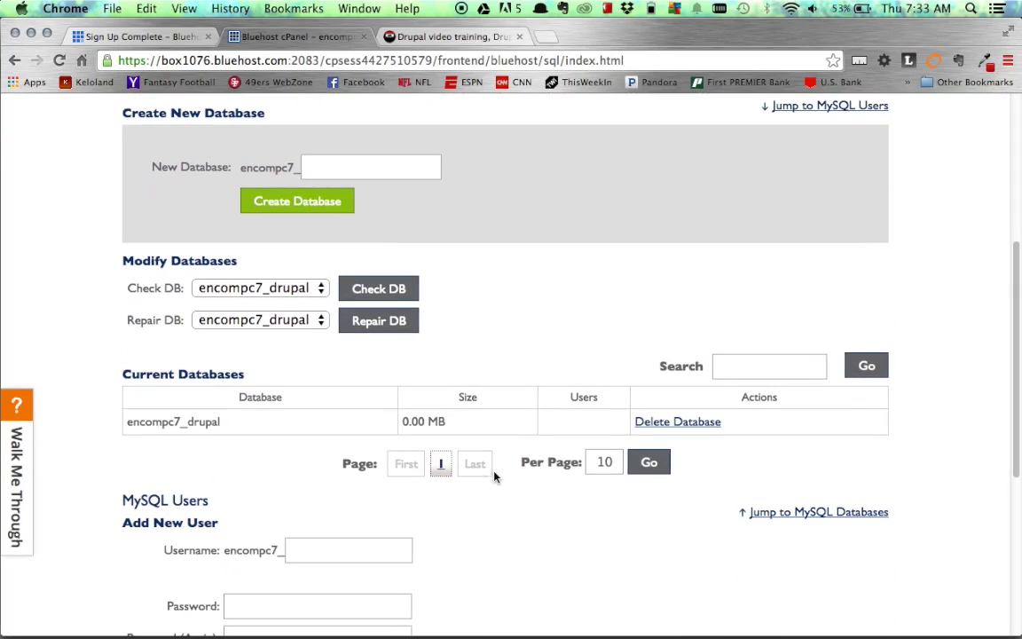
pyautogui.scroll(-4, 520, 568)
pyautogui.click(360, 399)
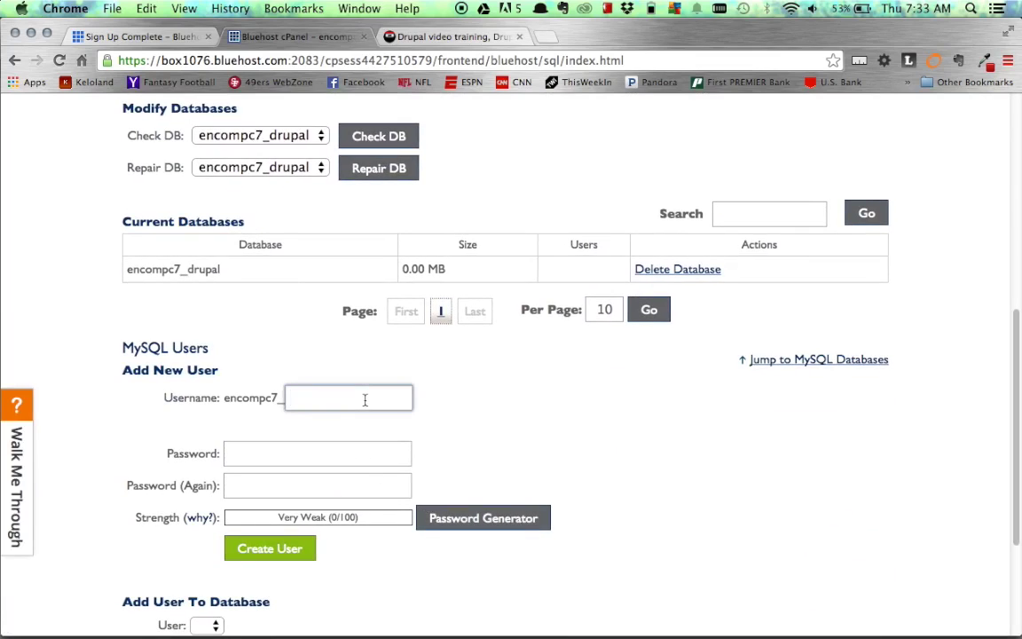
pyautogui.write('drupal')
# Fill both password fields with a generated password, acknowledging that it has been copied, and create the MySQL user
pyautogui.click(521, 520)
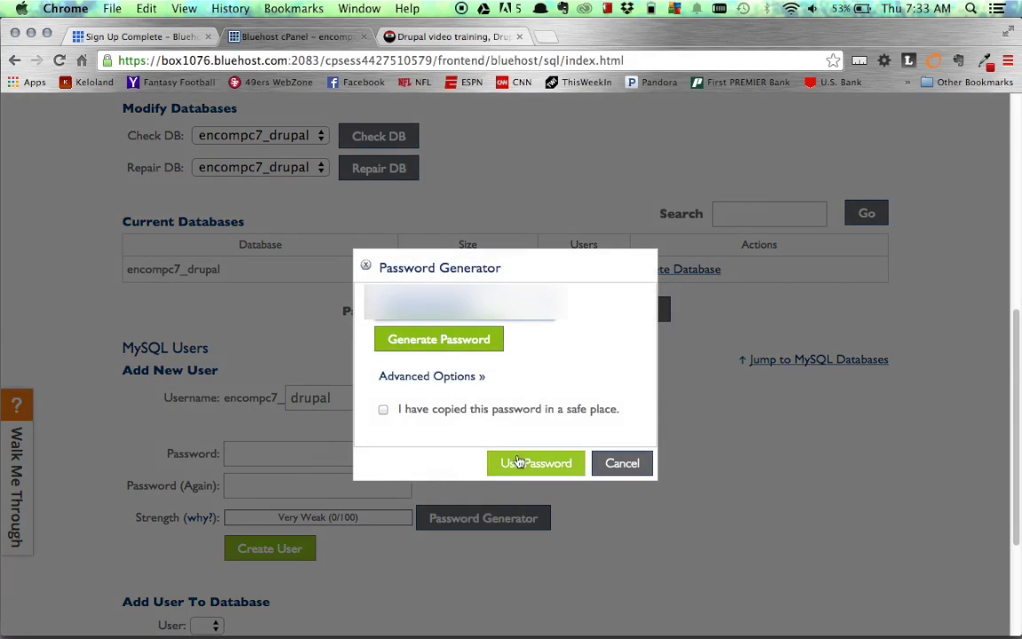
pyautogui.click(495, 411)
pyautogui.click(511, 465)
pyautogui.press('F3')
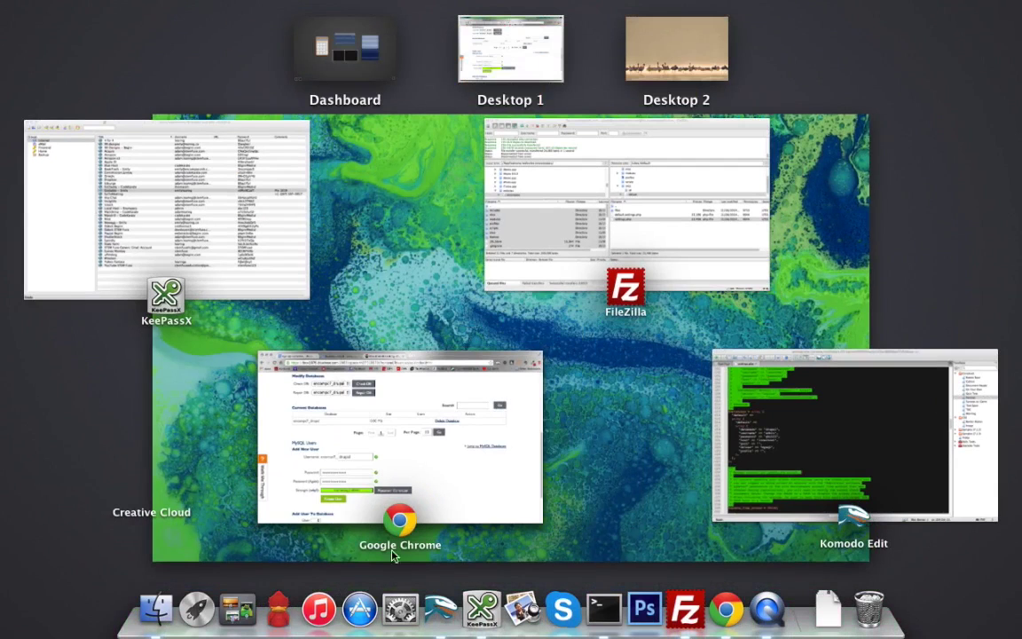
pyautogui.click(353, 513)
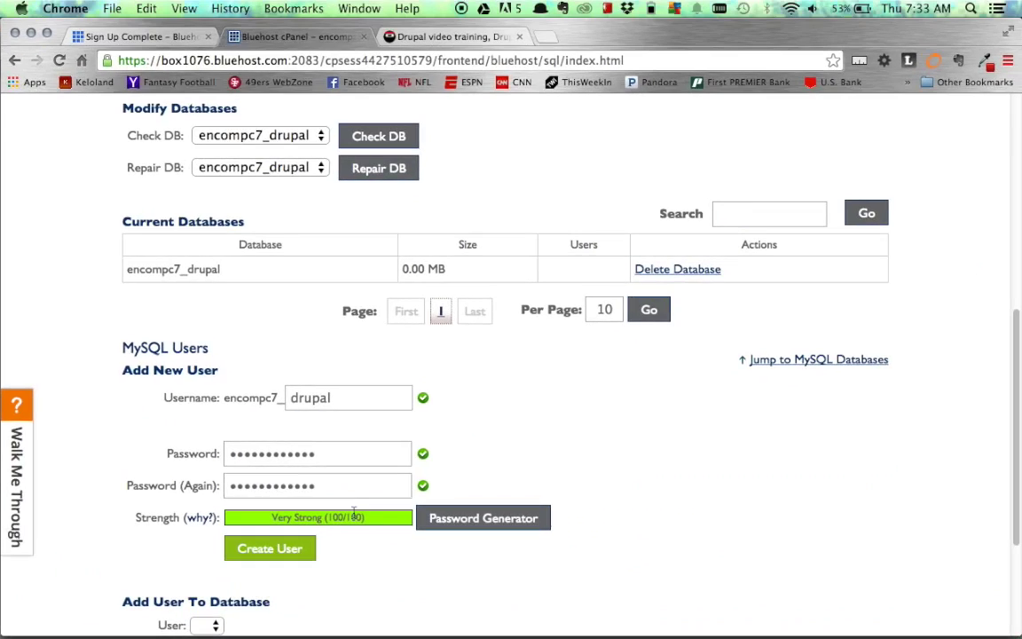
pyautogui.click(301, 550)
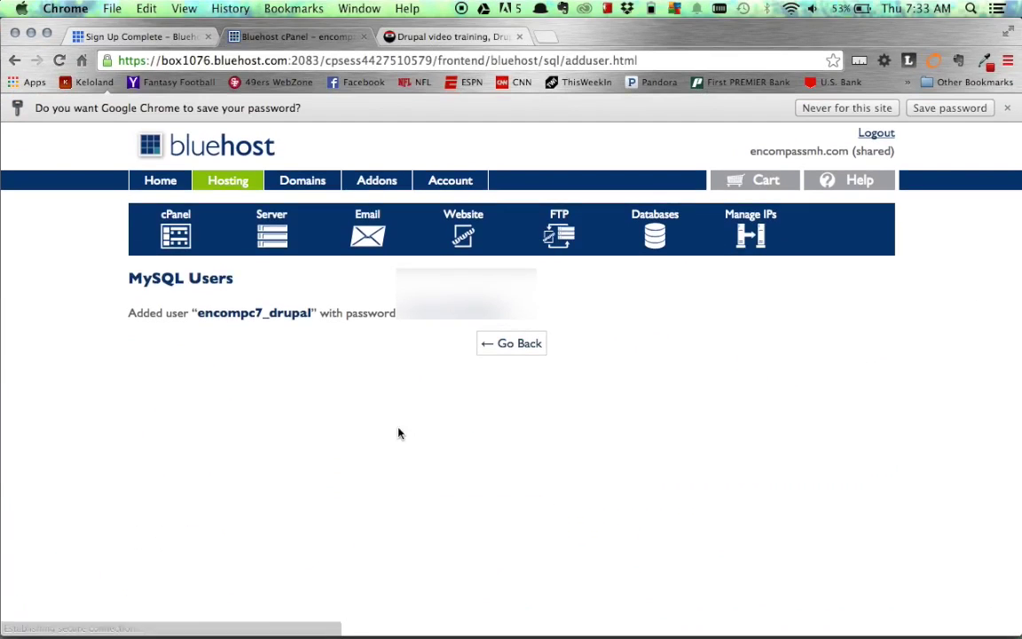
# Go back to the MySQL Databases page and add user encompc7_drupal to the database encompc7_drupal
pyautogui.click(519, 351)
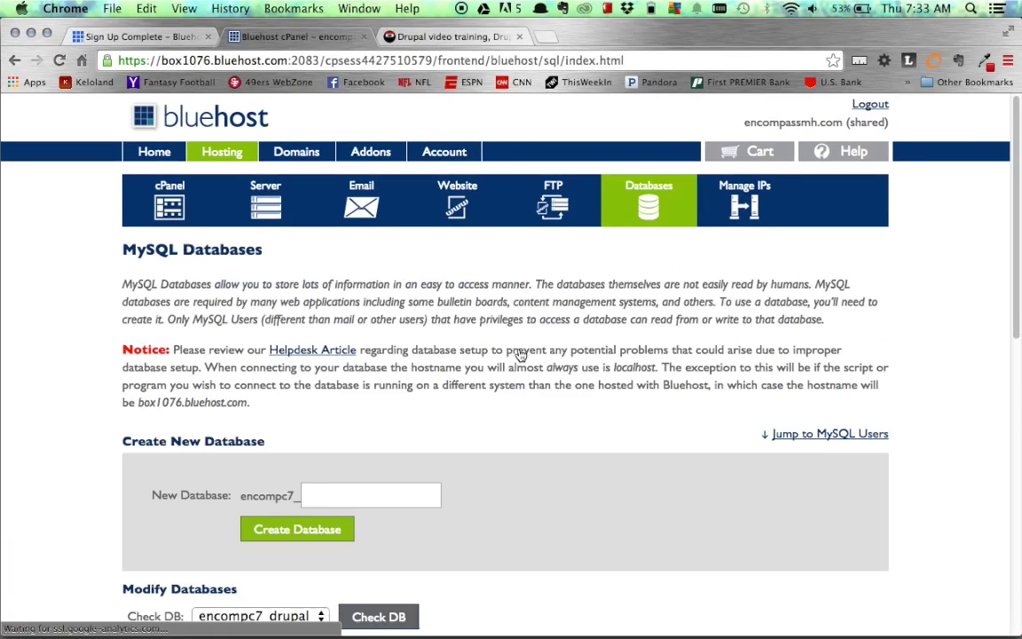
pyautogui.scroll(-10, 521, 355)
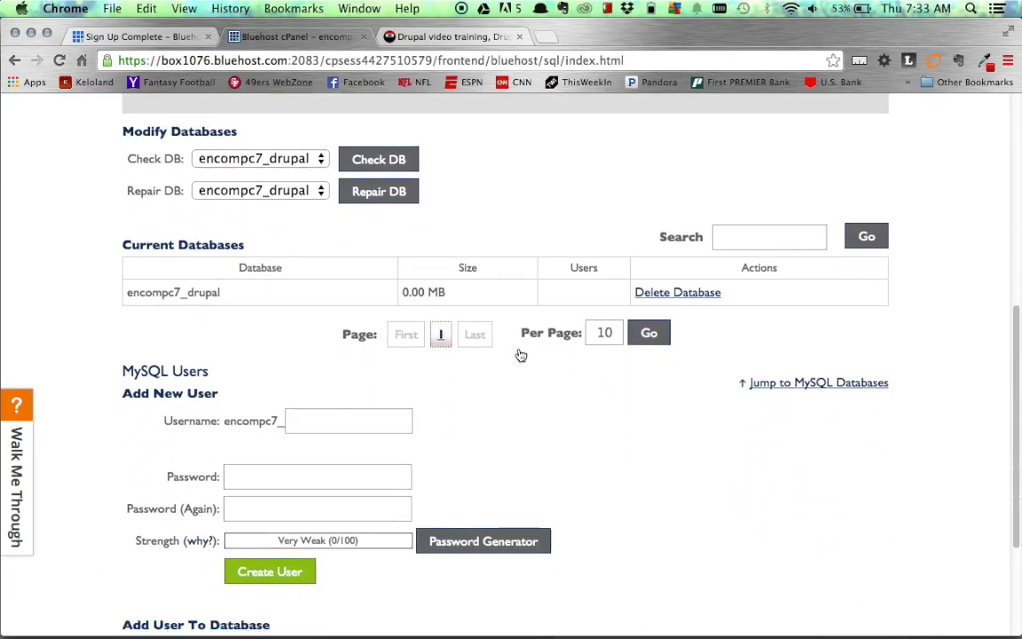
pyautogui.scroll(-4, 520, 355)
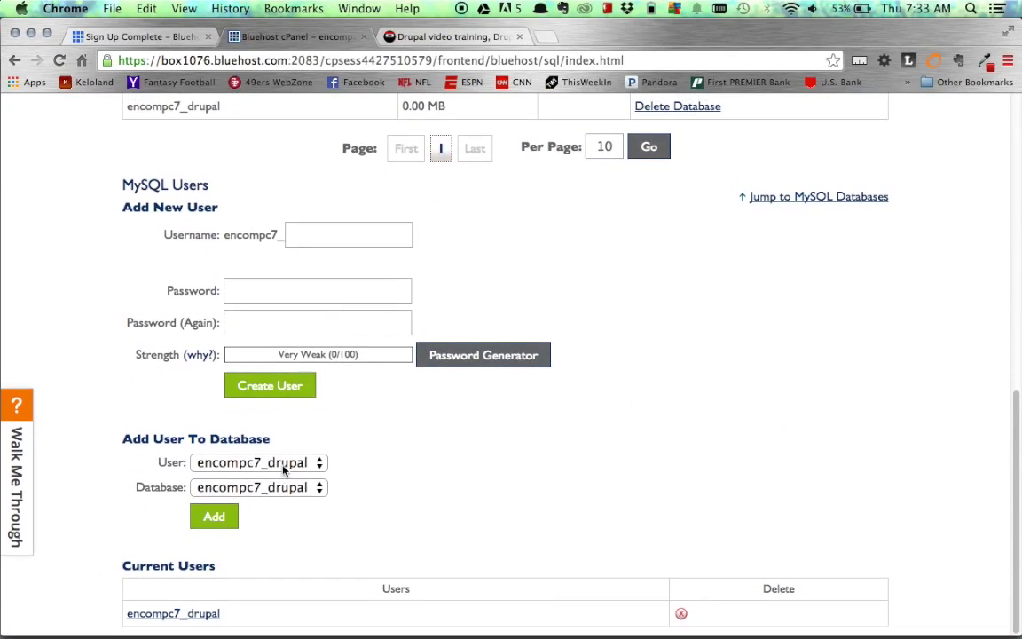
pyautogui.click(284, 466)
pyautogui.click(229, 519)
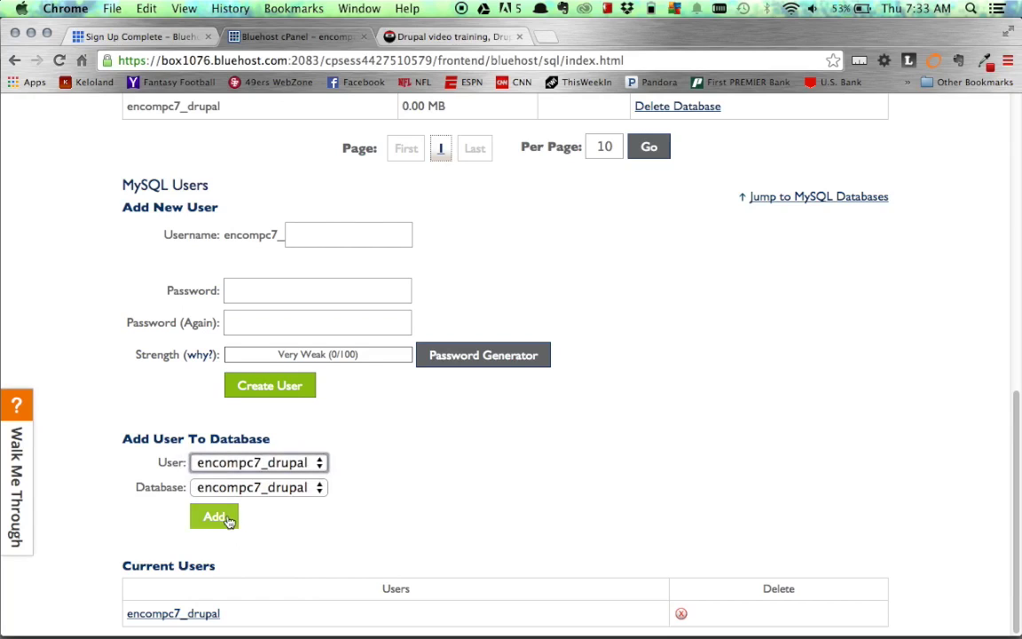
pyautogui.click(228, 523)
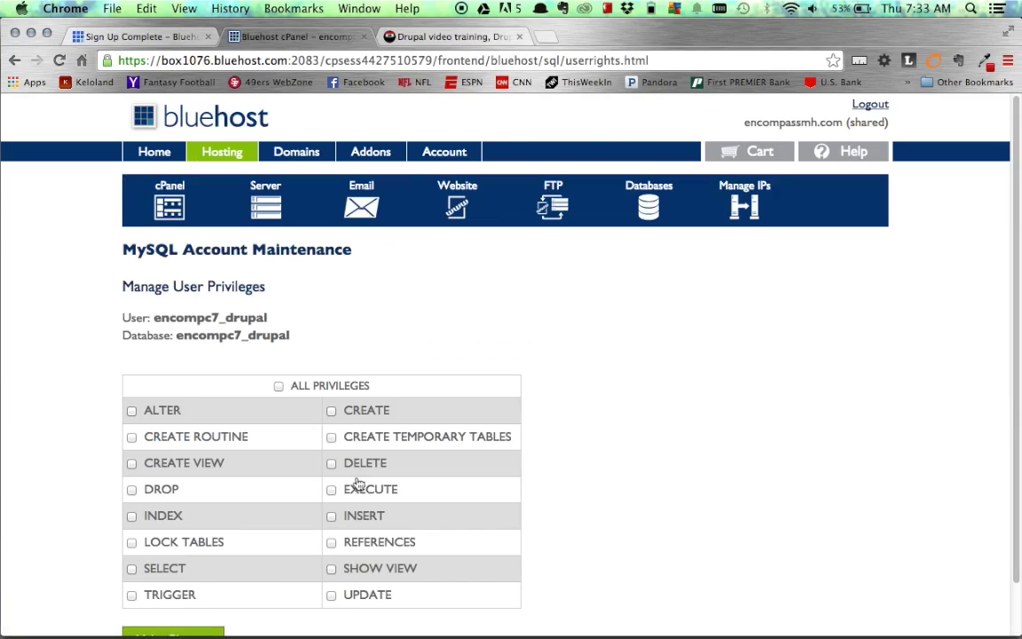
# Grant the user all privileges on the database, apply the changes and return to the MySQL Databases page to review the database and its user
pyautogui.click(280, 387)
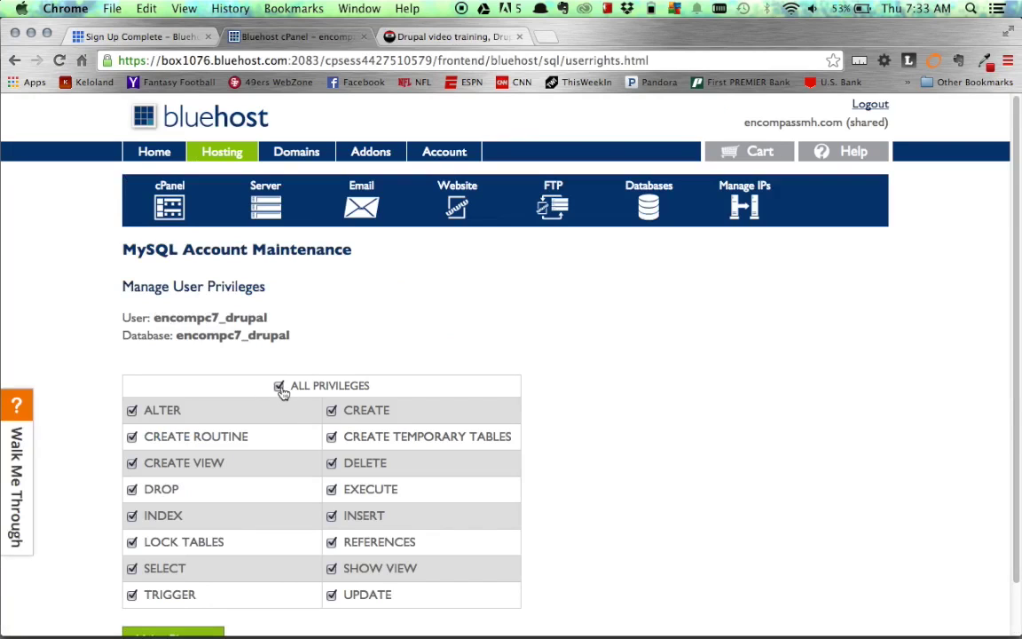
pyautogui.scroll(-2, 473, 352)
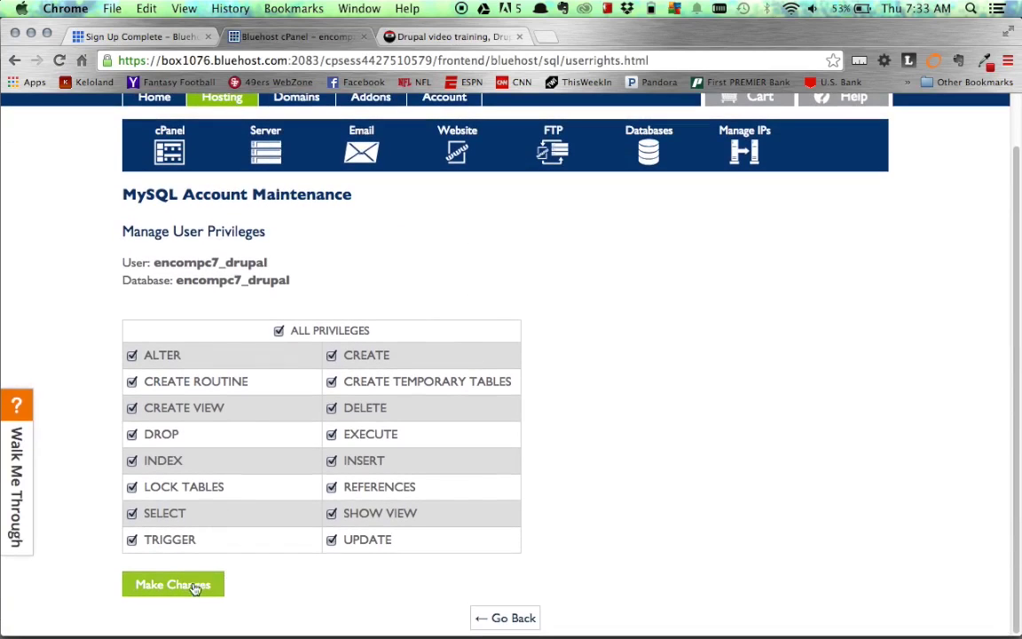
pyautogui.click(191, 588)
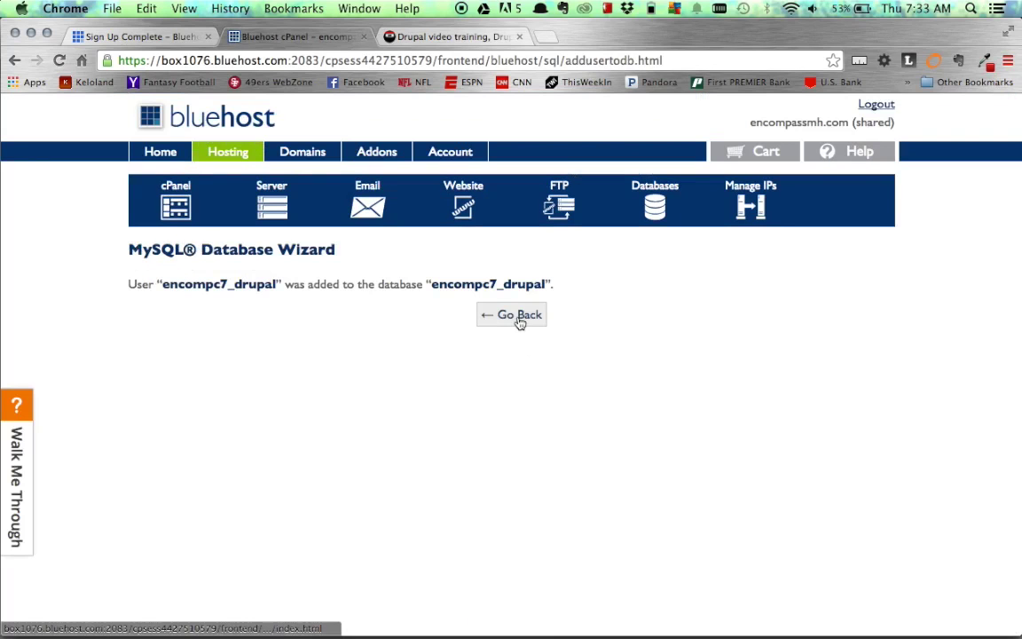
pyautogui.click(518, 316)
pyautogui.scroll(-10, 348, 484)
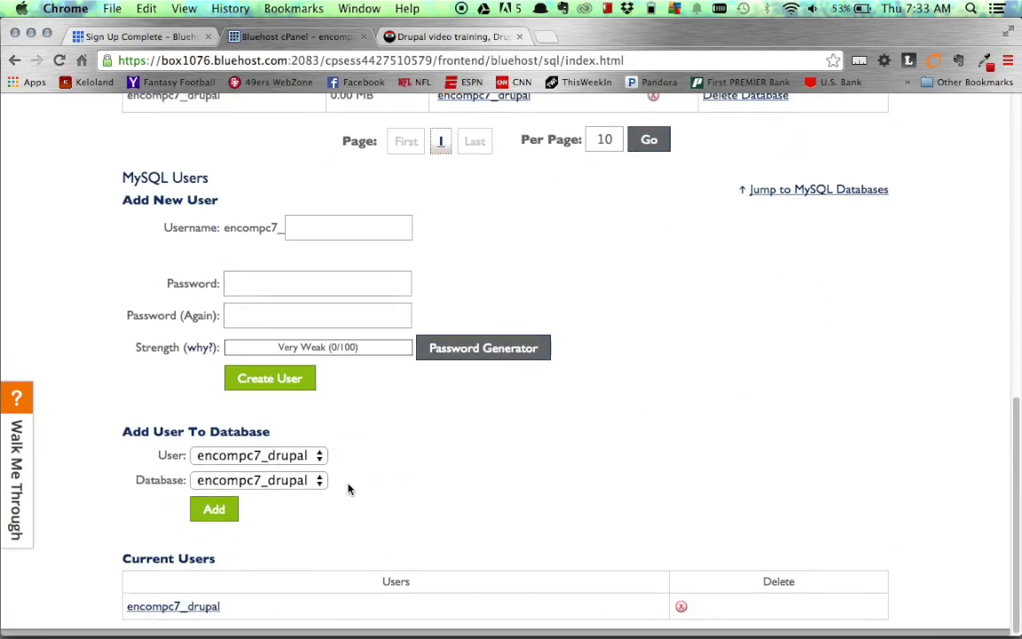
pyautogui.scroll(5, 348, 483)
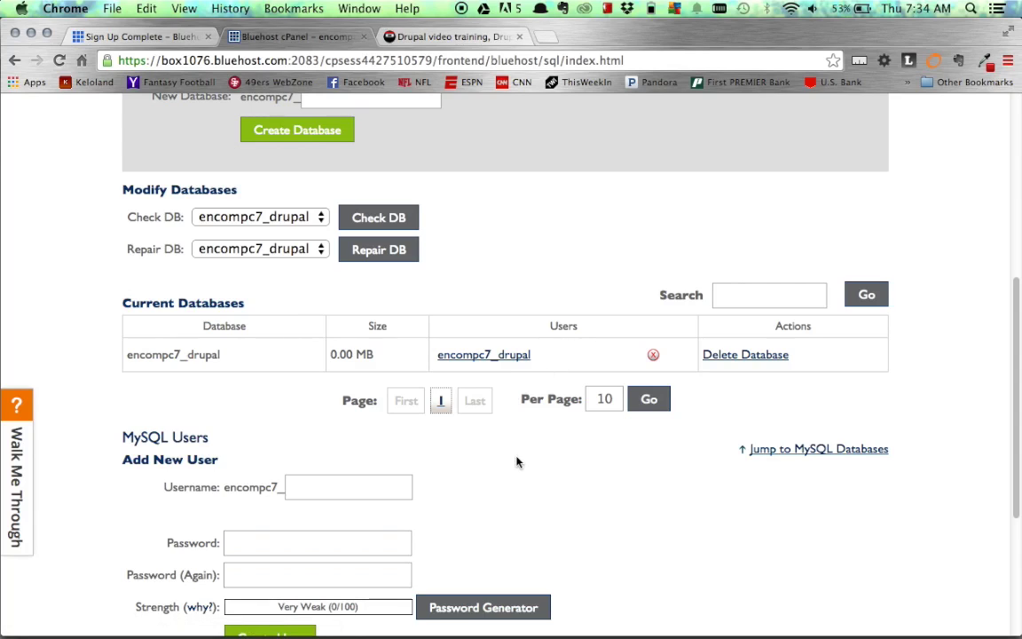
pyautogui.scroll(-5, 518, 461)
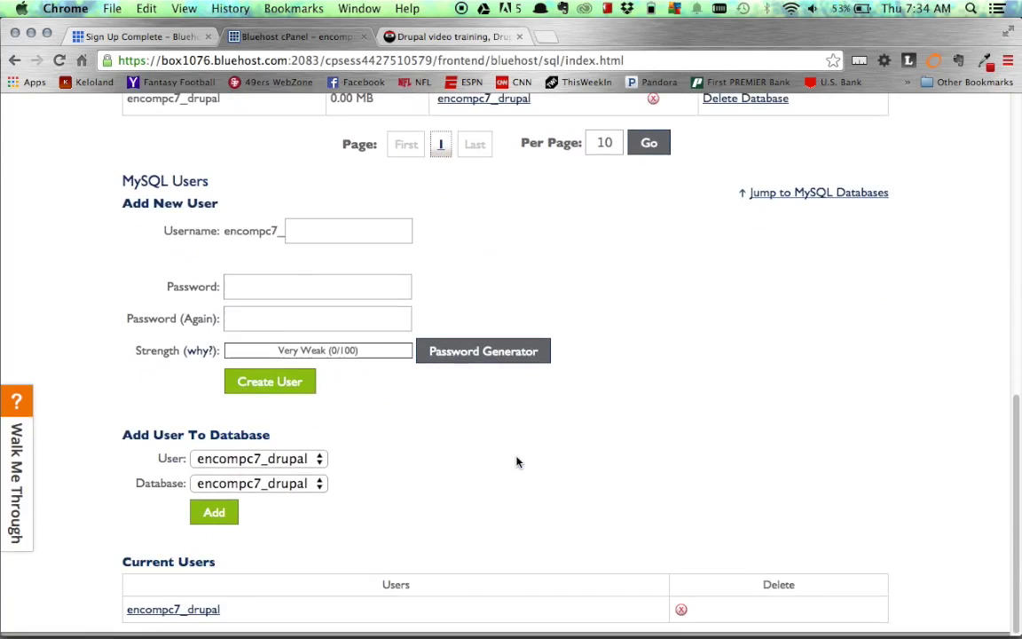
# Switch to settings.php in Komodo Edit, set the username to drupal and start prefixing the database name with en
pyautogui.press('super+Tab')
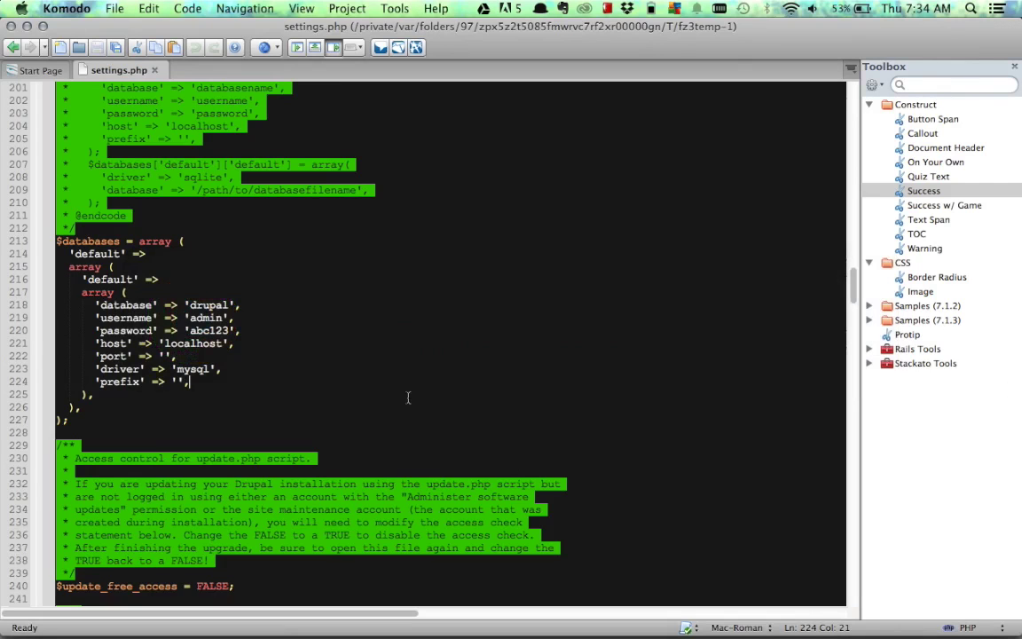
pyautogui.doubleClick(201, 317)
pyautogui.write('drupal')
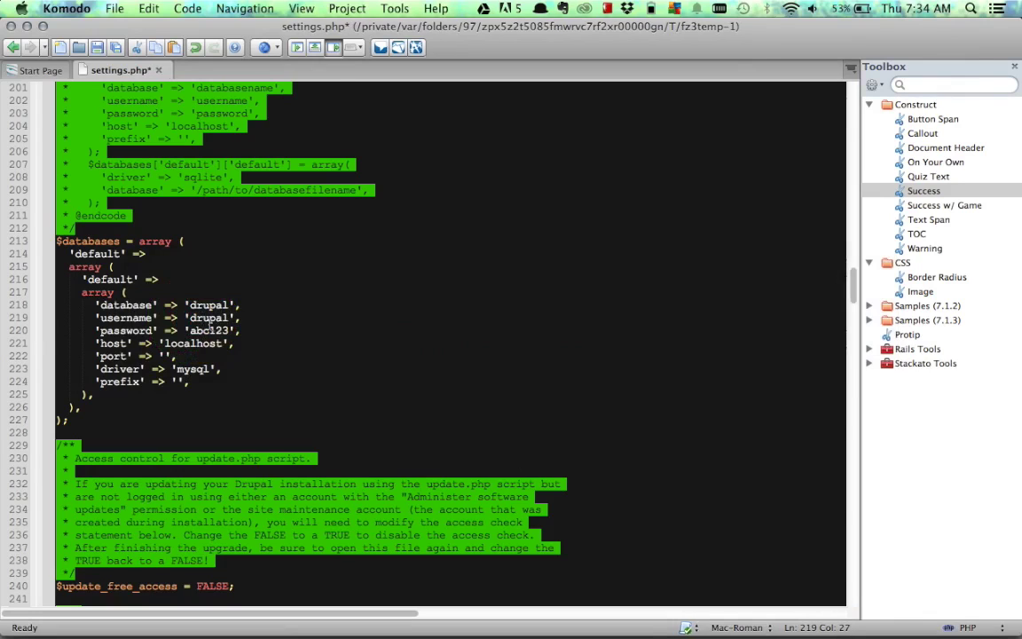
pyautogui.press('super+Tab')
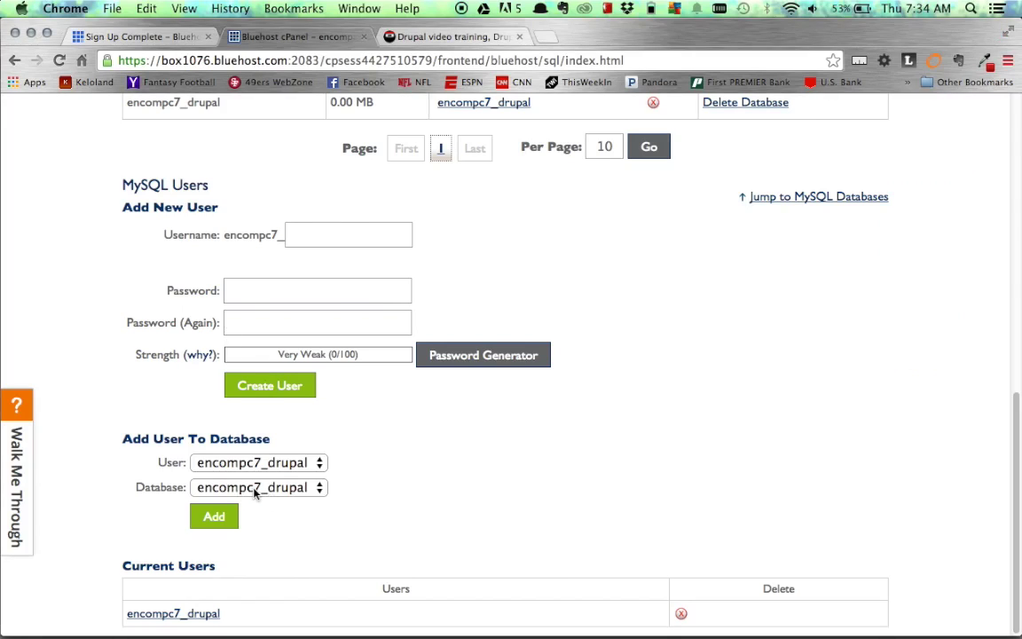
pyautogui.press('super+Tab')
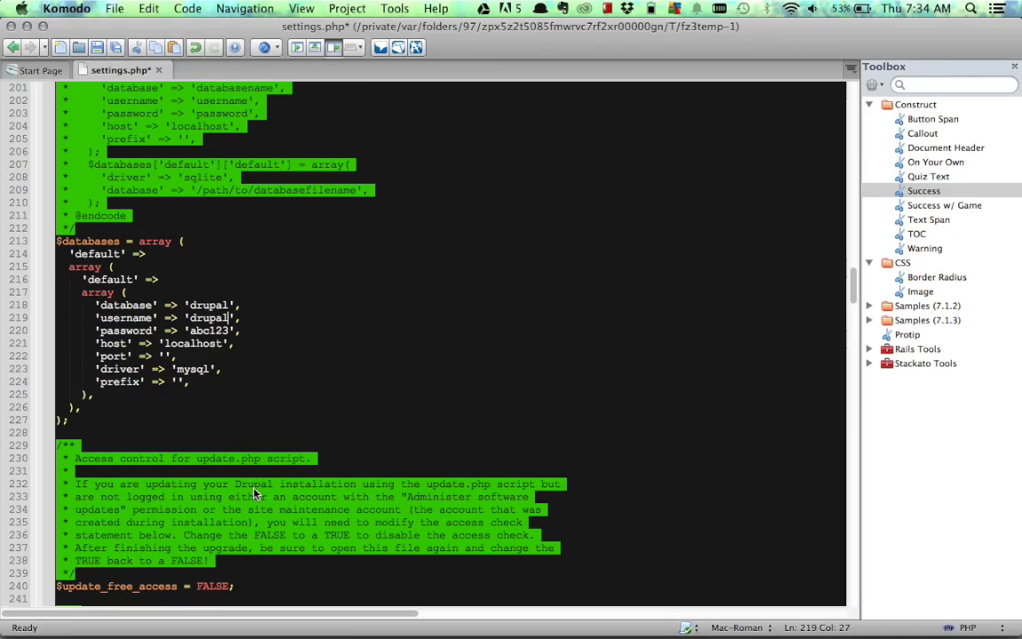
pyautogui.click(188, 317)
pyautogui.click(188, 305)
pyautogui.write('en')
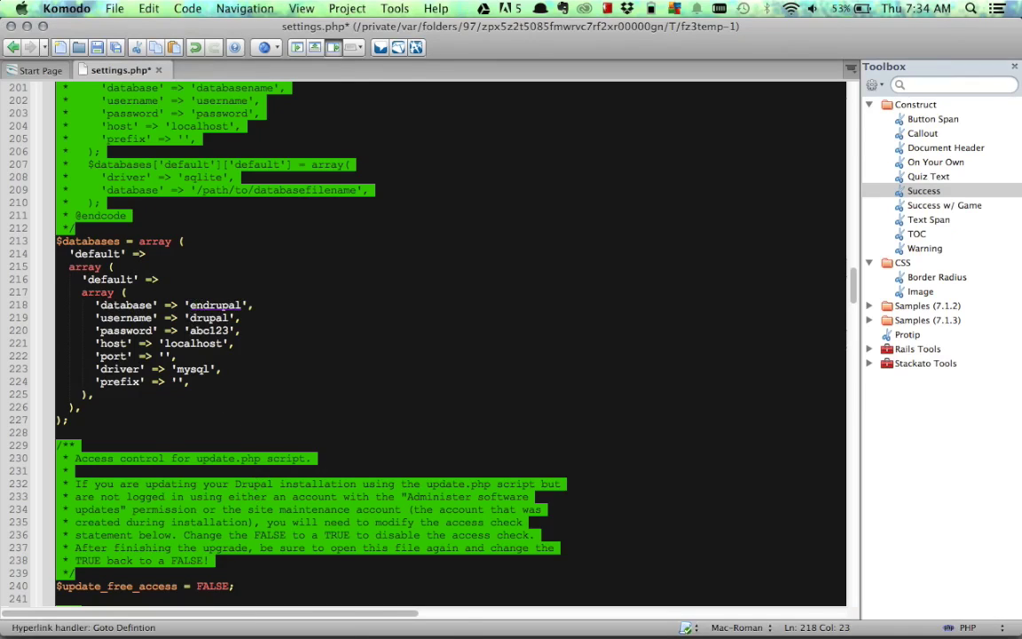
# Copy the database name encompc7_drupal from Bluehost in Chrome and set it as both database and username in settings.php in Komodo Edit
pyautogui.press('super+Tab')
pyautogui.press('super+Tab')
pyautogui.press('super+Tab')
pyautogui.scroll(2, 209, 252)
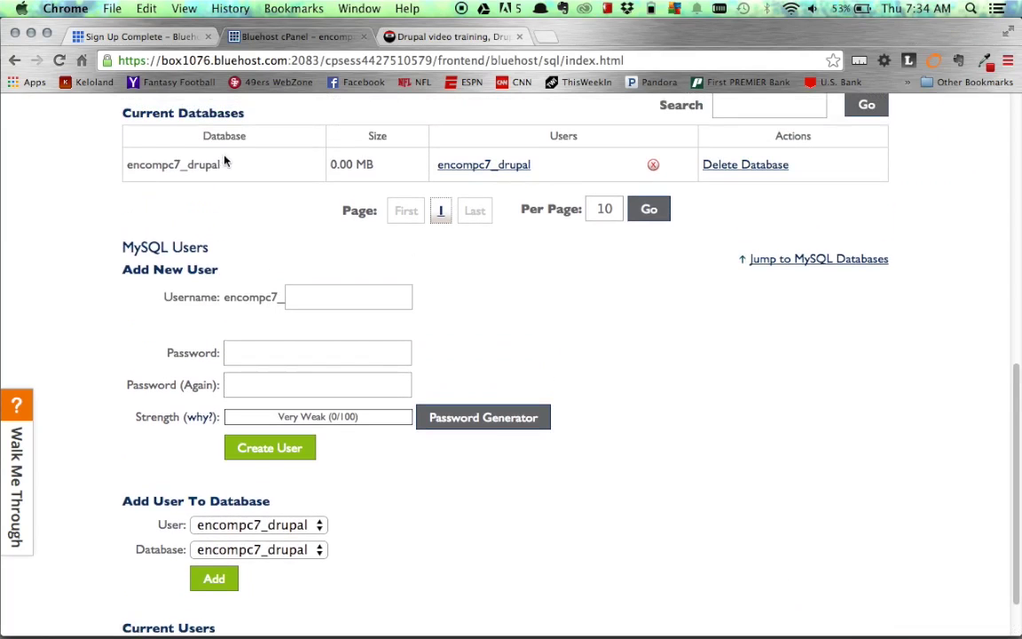
pyautogui.moveTo(220, 165); pyautogui.dragTo(127, 164)
pyautogui.press('super+c')
pyautogui.press('super+Tab')
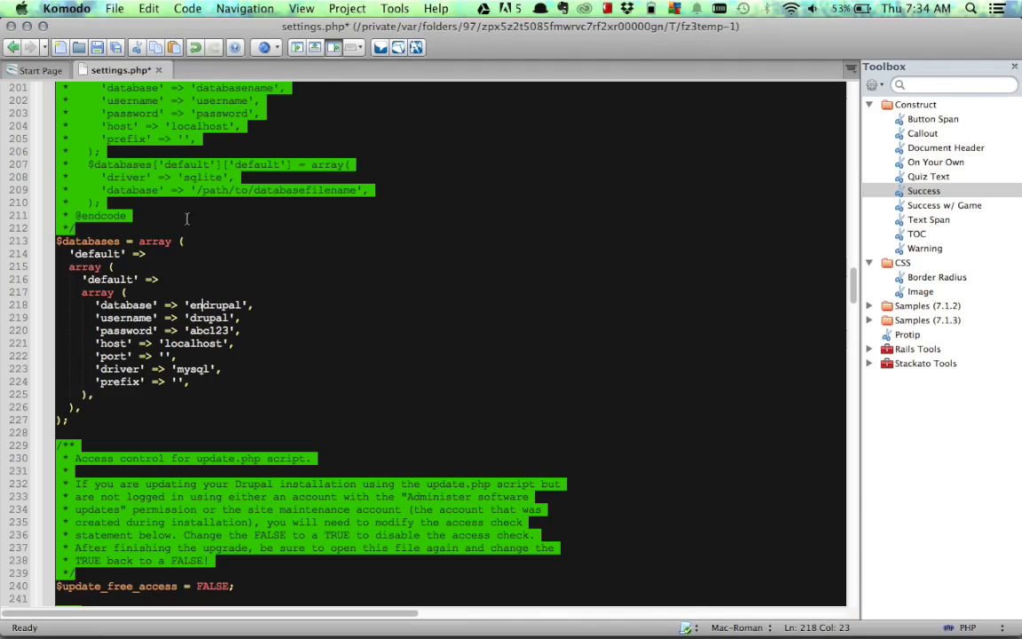
pyautogui.moveTo(241, 305); pyautogui.dragTo(193, 307)
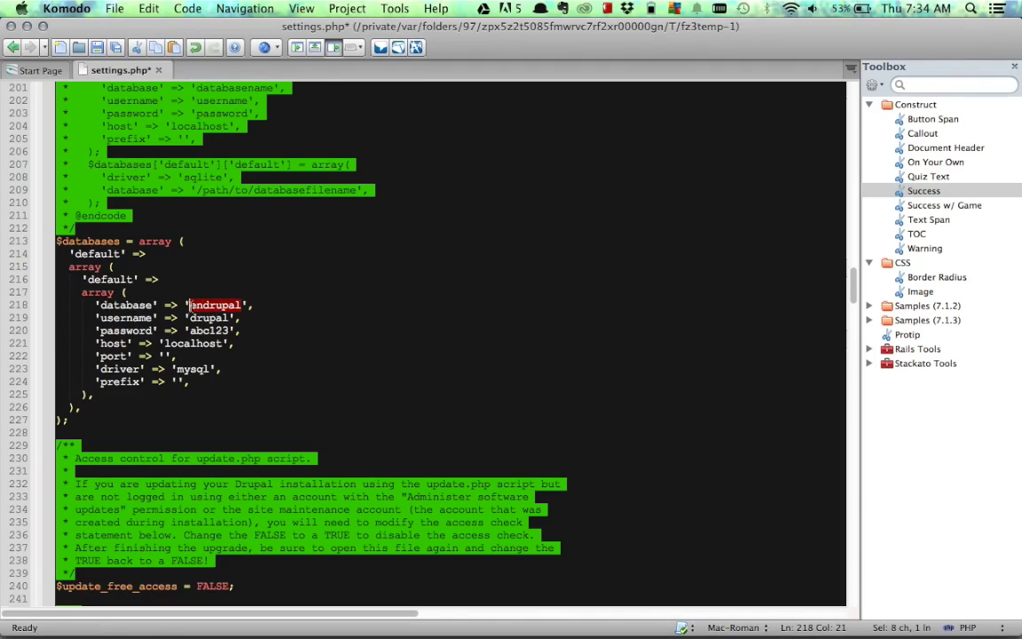
pyautogui.press('super+v')
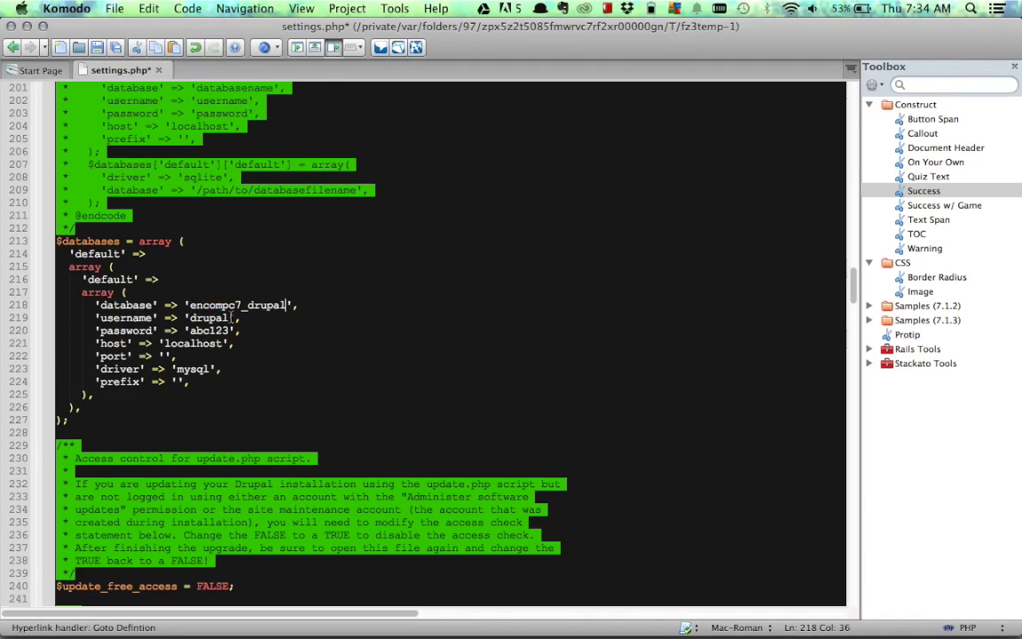
pyautogui.moveTo(229, 317); pyautogui.dragTo(192, 325)
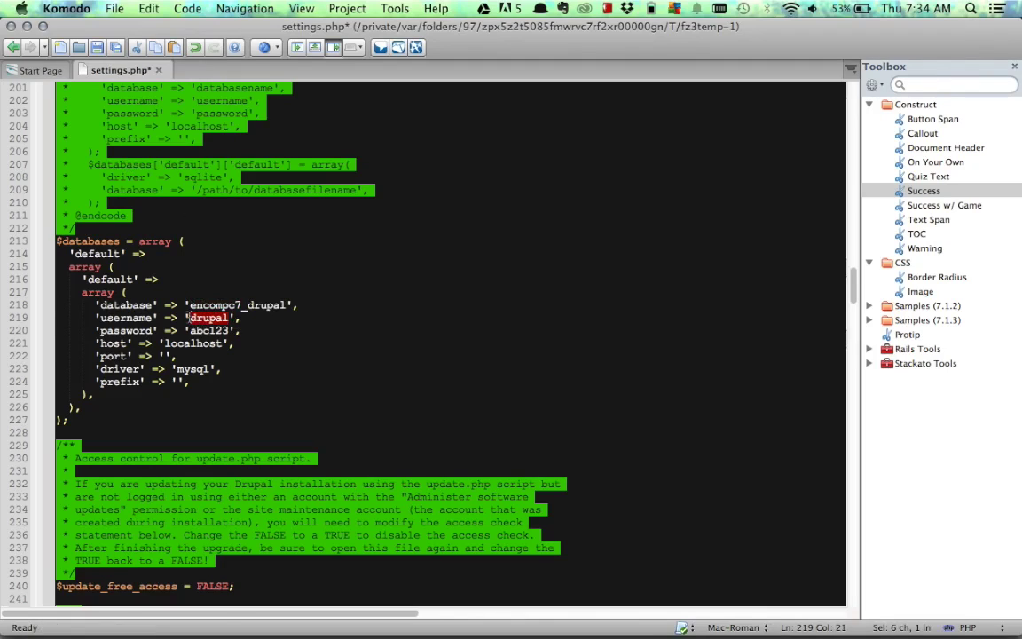
pyautogui.write('encompc7_drupal')
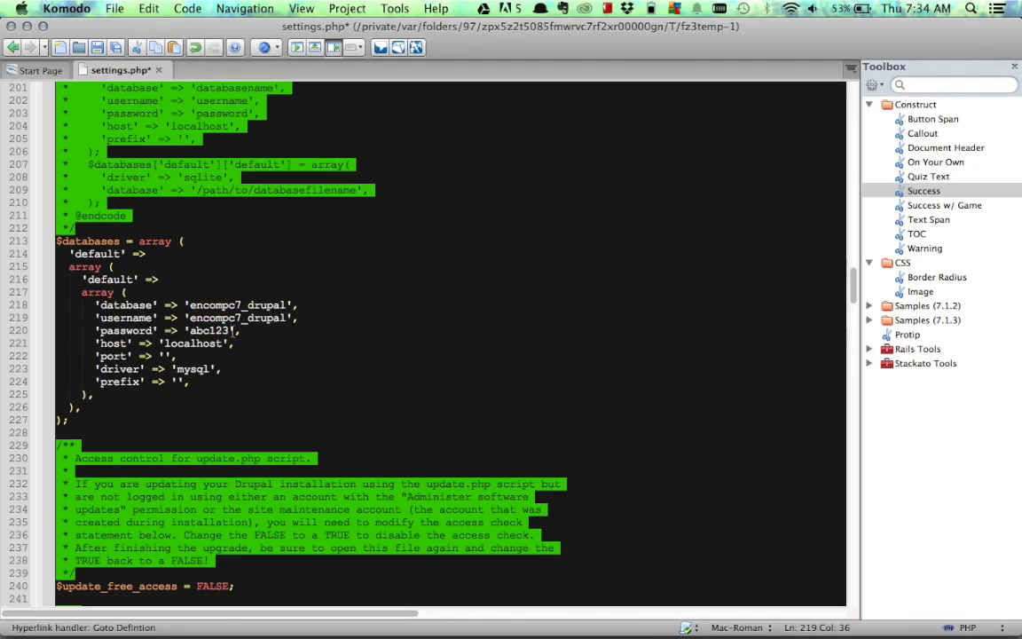
# Replace the database password in settings.php with the generated MySQL user password and save the file
pyautogui.moveTo(230, 331); pyautogui.dragTo(192, 333)
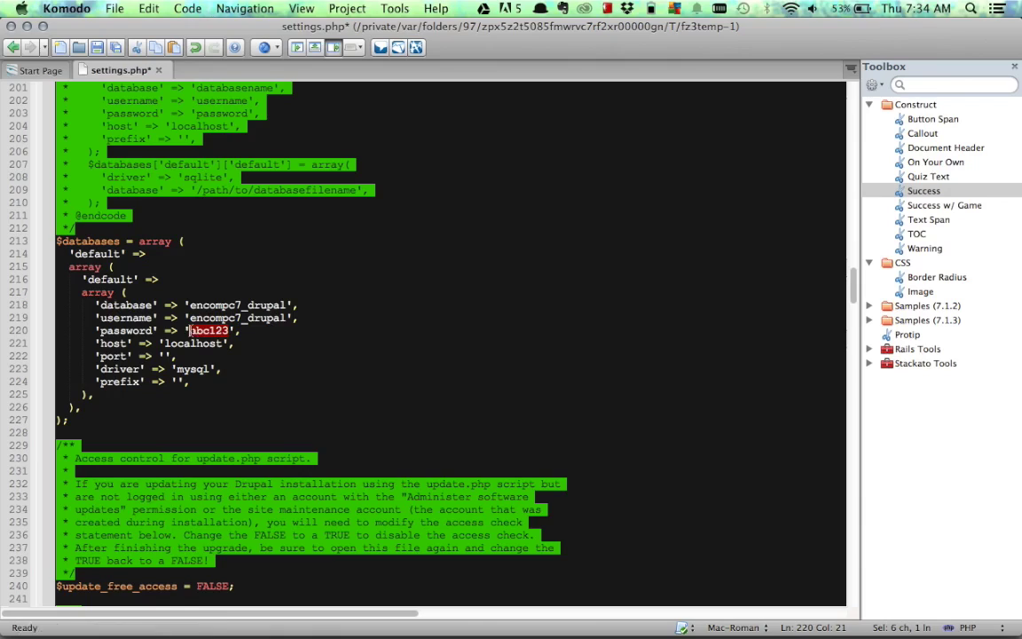
pyautogui.hotkey('ctrl', 'alt', 'v')
pyautogui.hotkey('ctrl', 'alt', 'v')
pyautogui.press('Return')
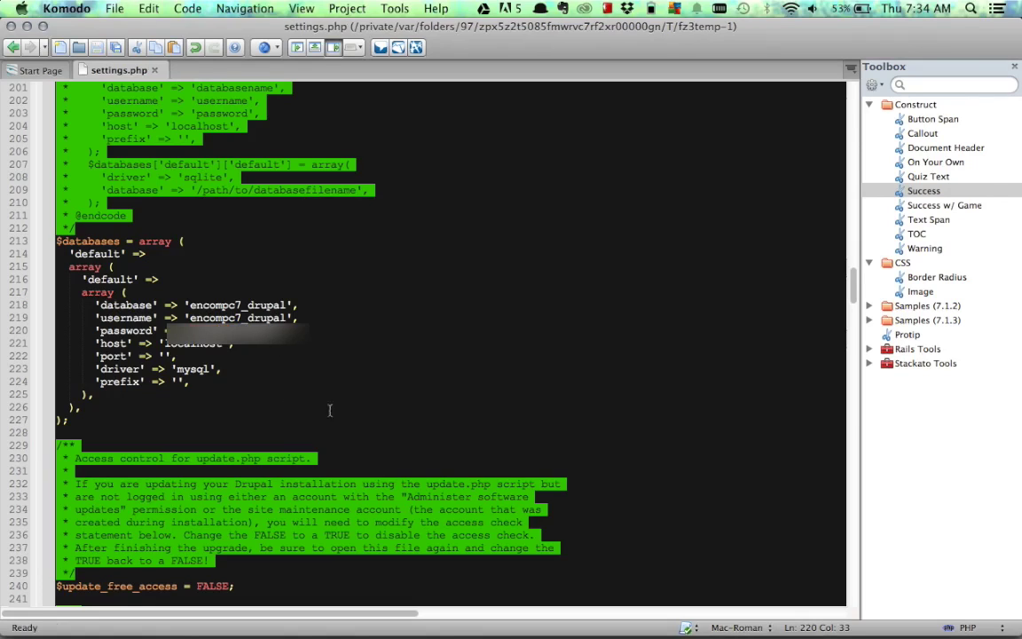
# Switch to FileZilla and upload the changed settings.php back to the server
pyautogui.press('super+Tab')
pyautogui.press('super+Tab')
pyautogui.press('Tab')
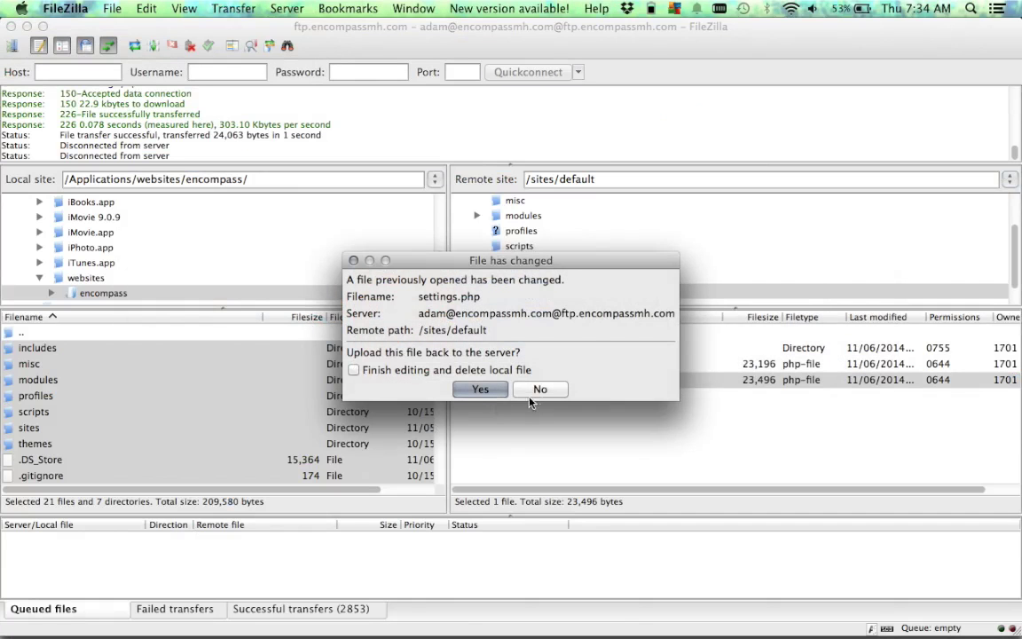
pyautogui.click(480, 389)
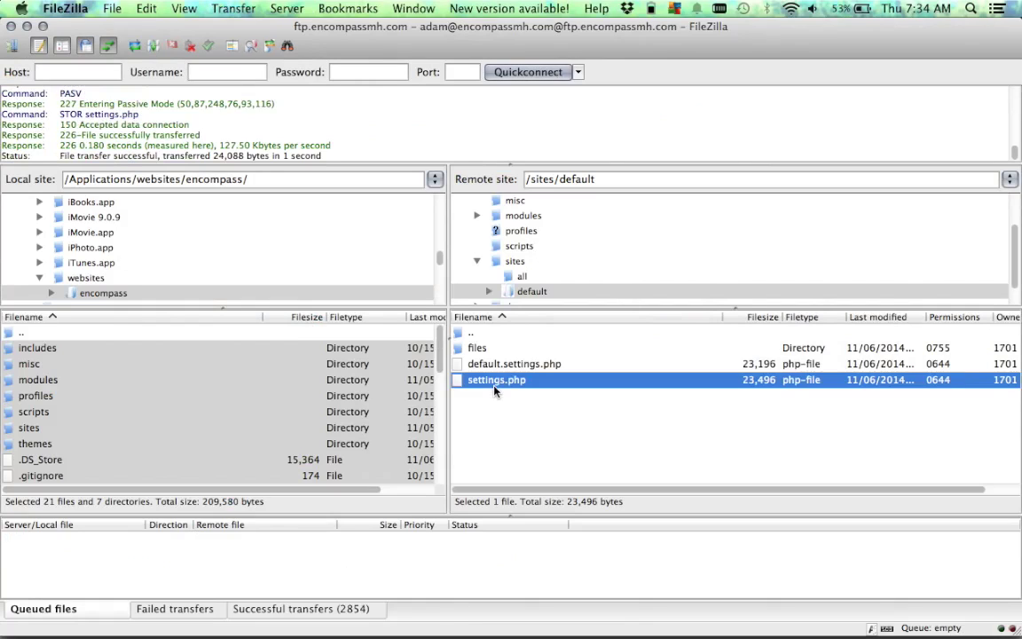
# Switch back to Bluehost in Chrome and review the database and user entries on the MySQL Databases page
pyautogui.press('super+Tab')
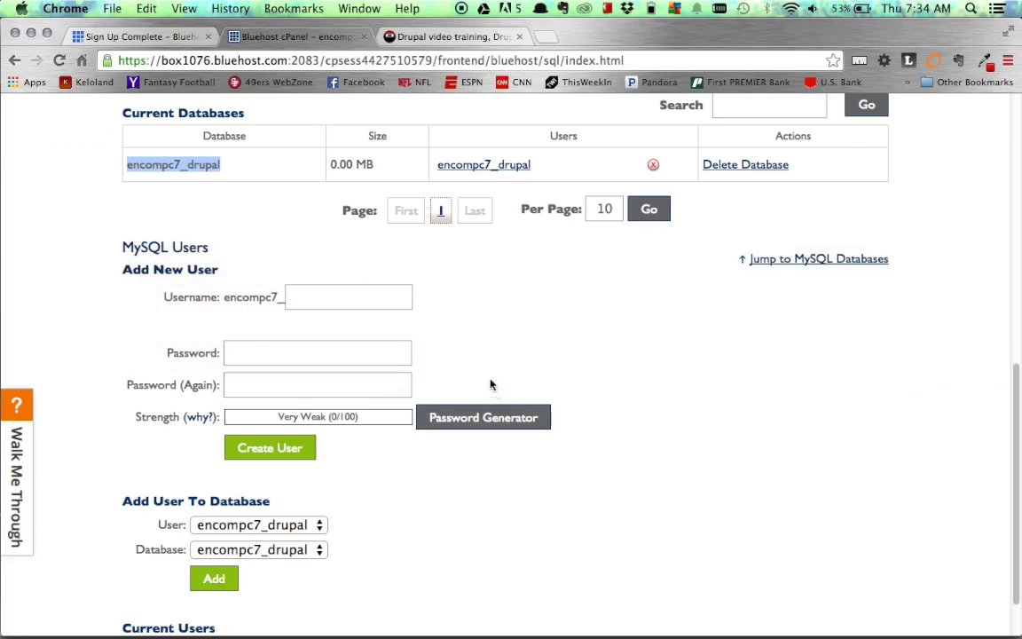
pyautogui.scroll(-2, 513, 352)
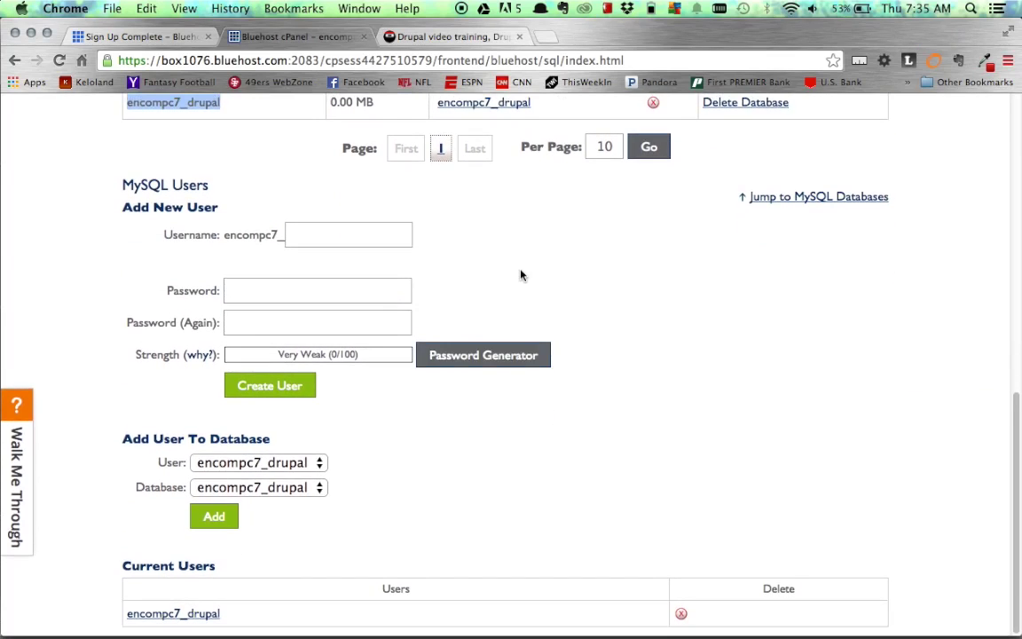
pyautogui.scroll(6, 522, 274)
pyautogui.scroll(6, 523, 274)
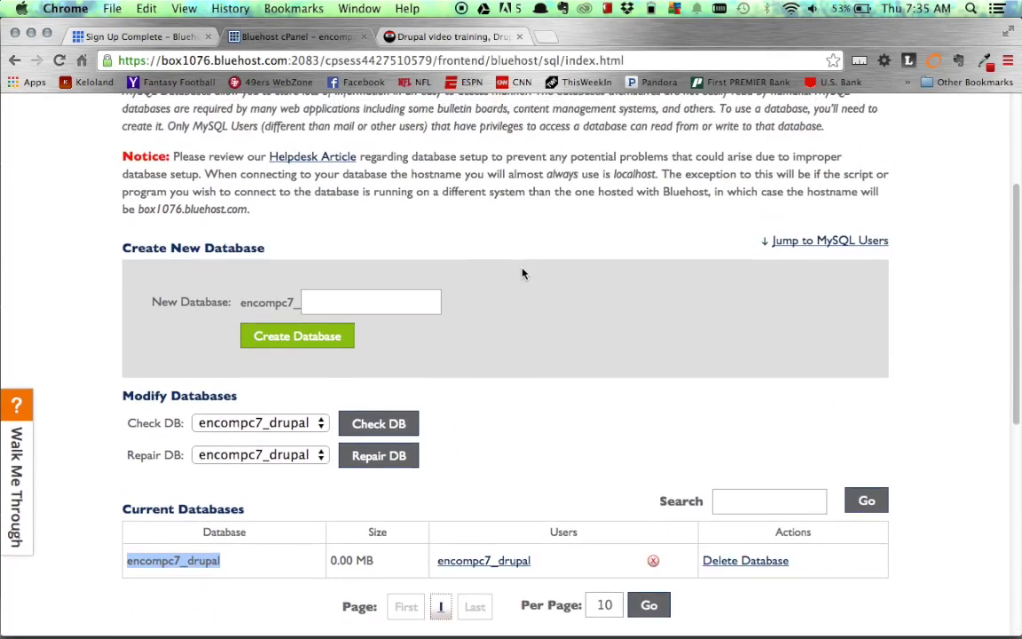
pyautogui.scroll(-5, 523, 274)
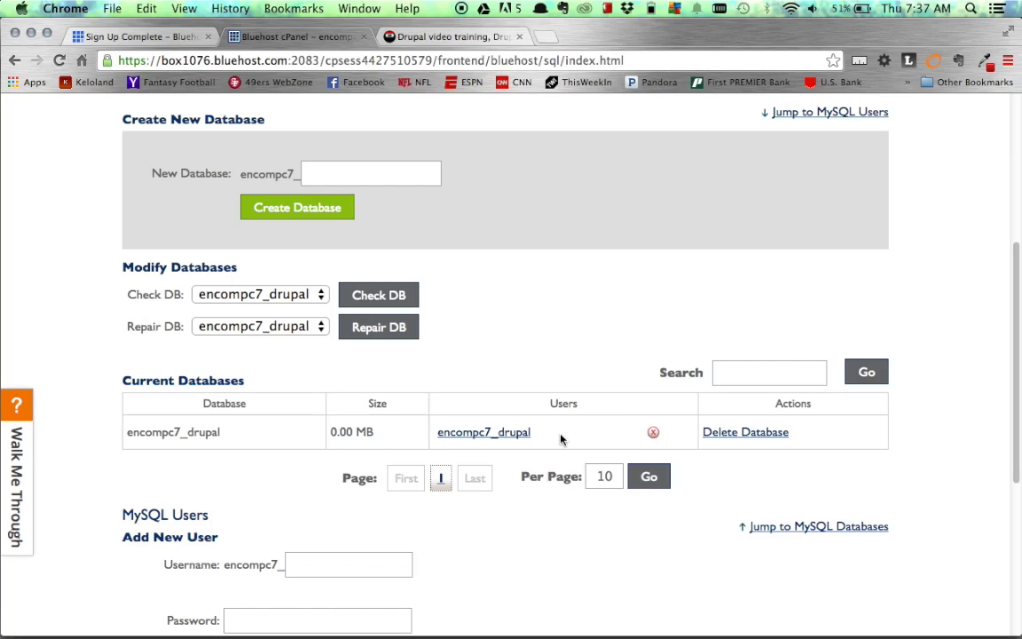
pyautogui.scroll(3, 560, 439)
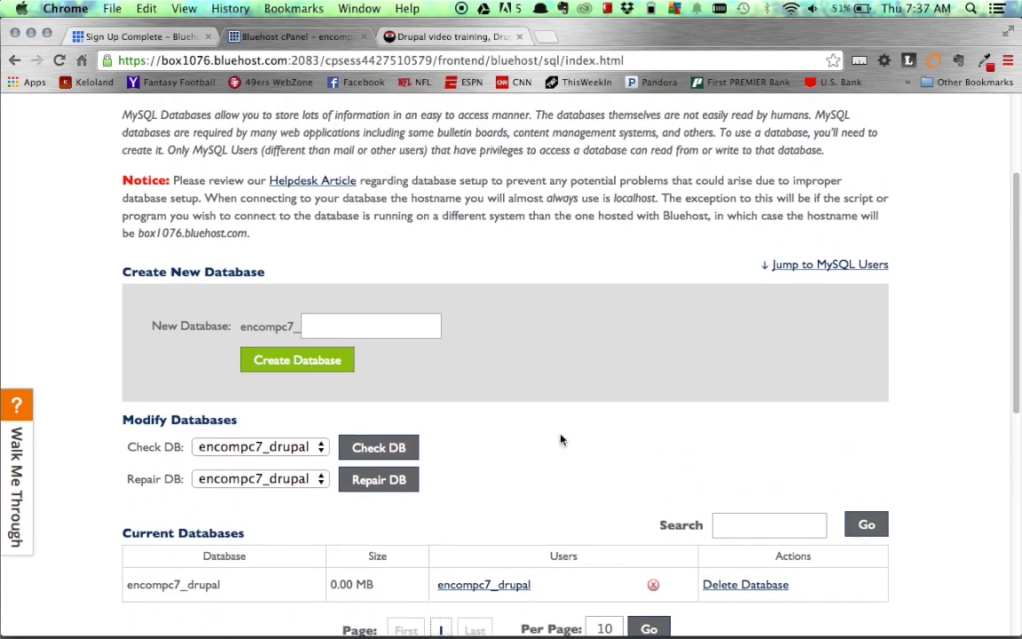
pyautogui.scroll(3, 560, 438)
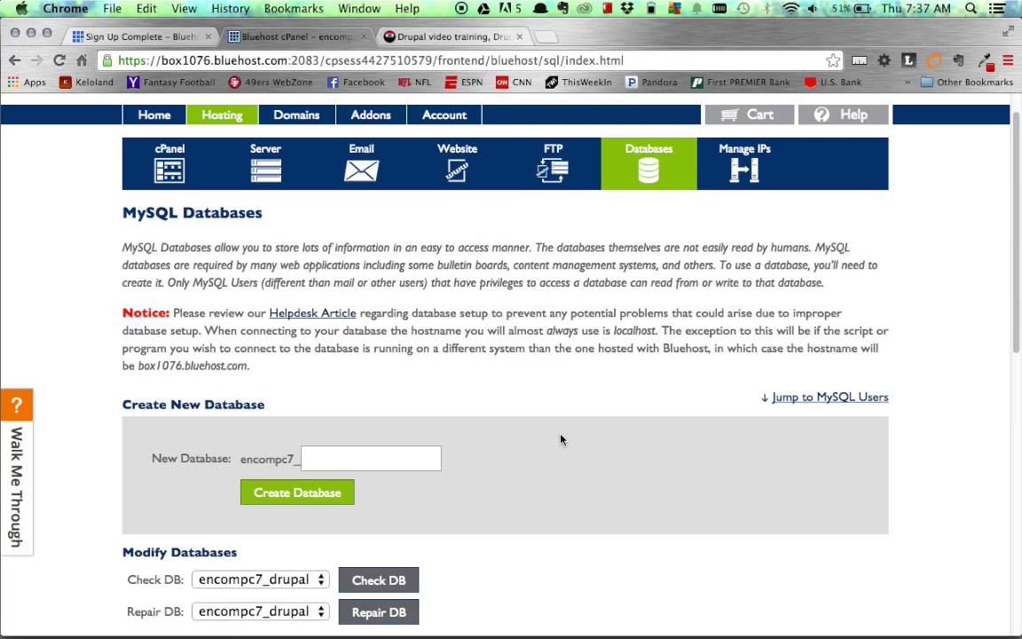
# Open phpMyAdmin from the database tools in Bluehost's cPanel and log in with the prefilled hosting account credentials
pyautogui.scroll(1, 560, 439)
pyautogui.click(186, 211)
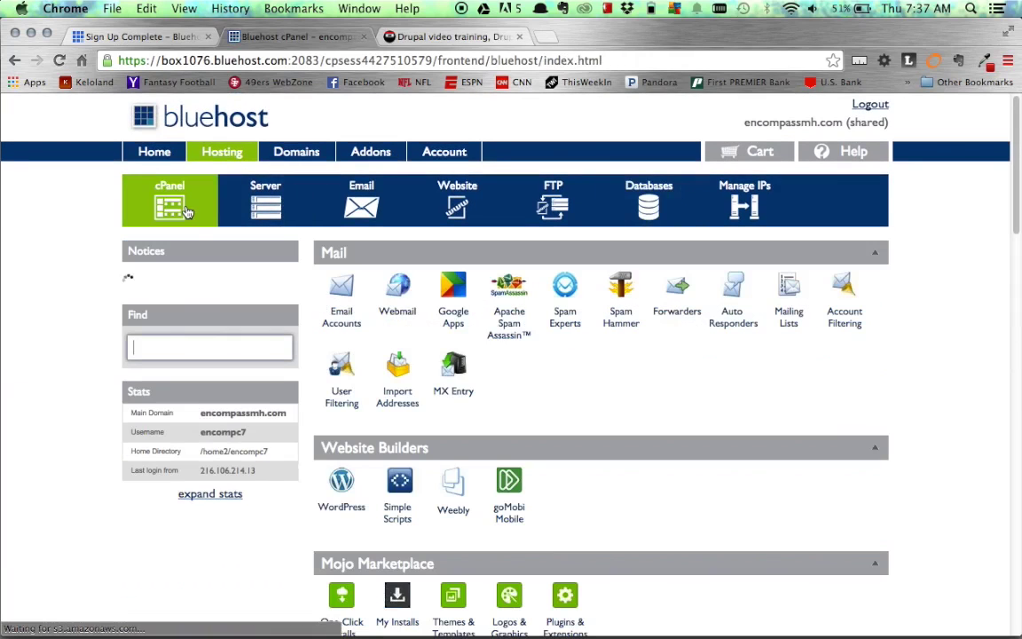
pyautogui.scroll(-5, 919, 435)
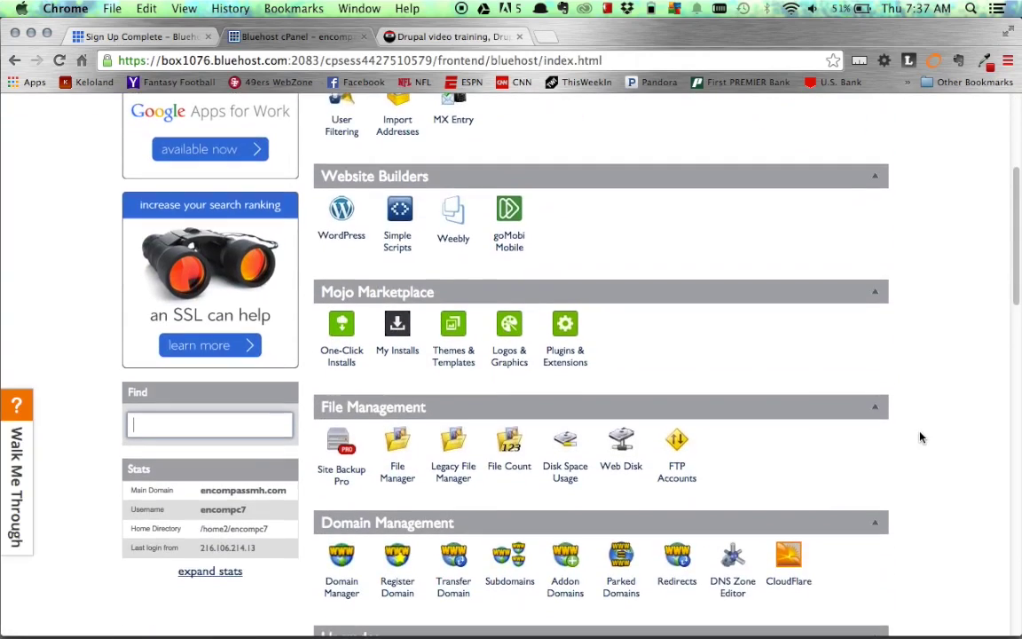
pyautogui.scroll(-9, 920, 438)
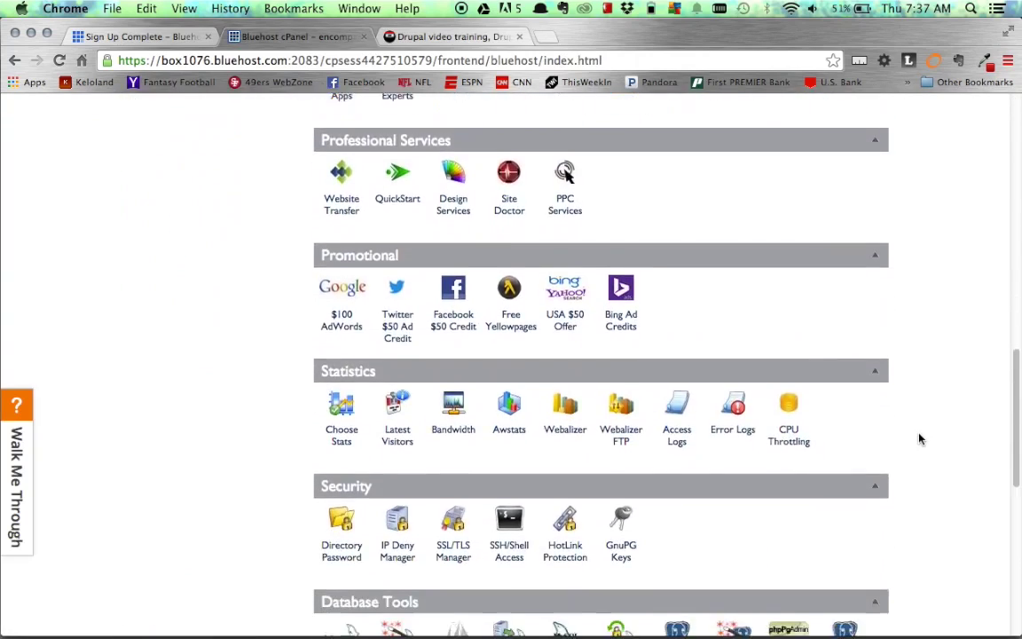
pyautogui.scroll(-1, 919, 438)
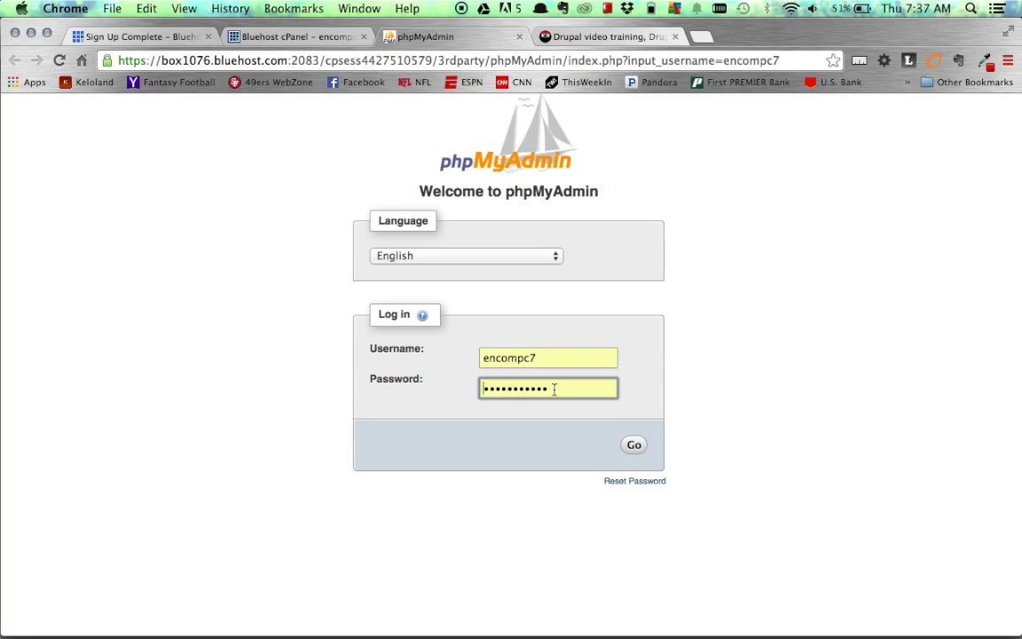
pyautogui.click(633, 447)
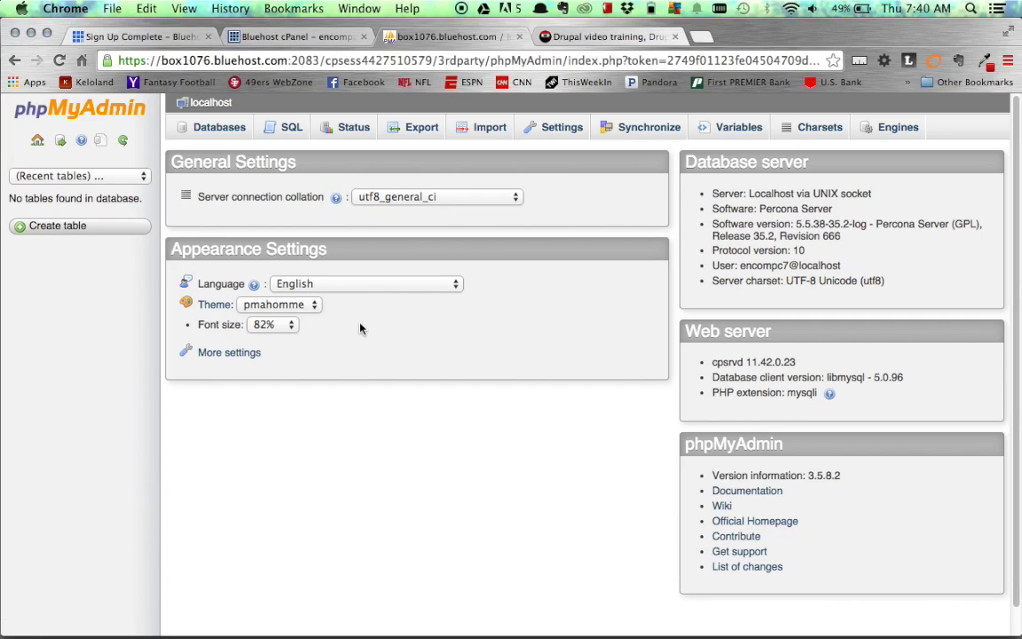
# Import the local file drupal.sql from the websites folder into the encompc7_drupal database in SQL format with the utf-8 character set
pyautogui.click(216, 132)
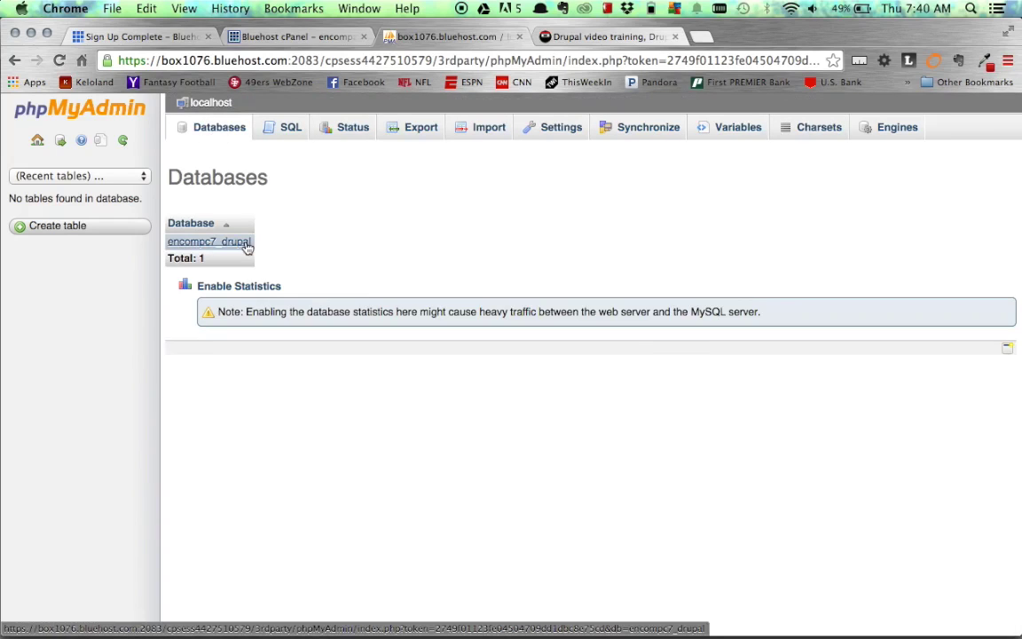
pyautogui.click(247, 246)
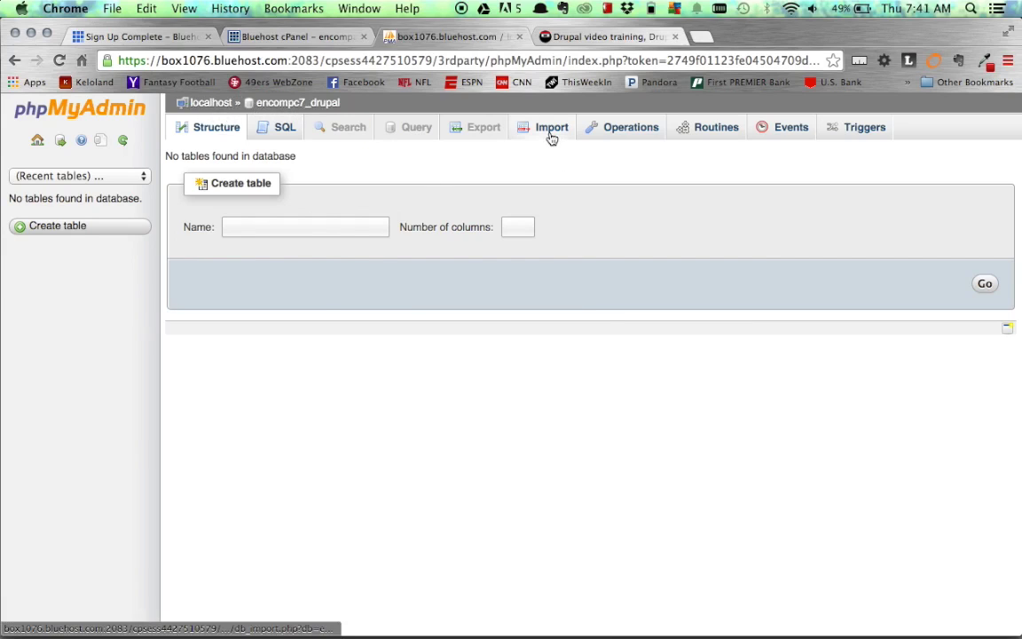
pyautogui.click(550, 133)
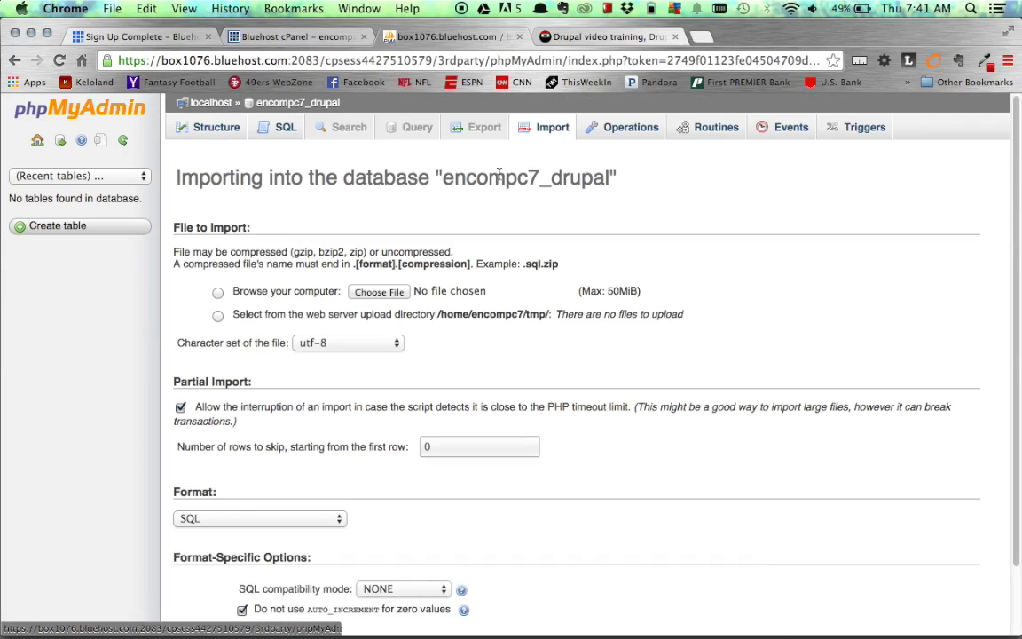
pyautogui.click(276, 291)
pyautogui.click(371, 299)
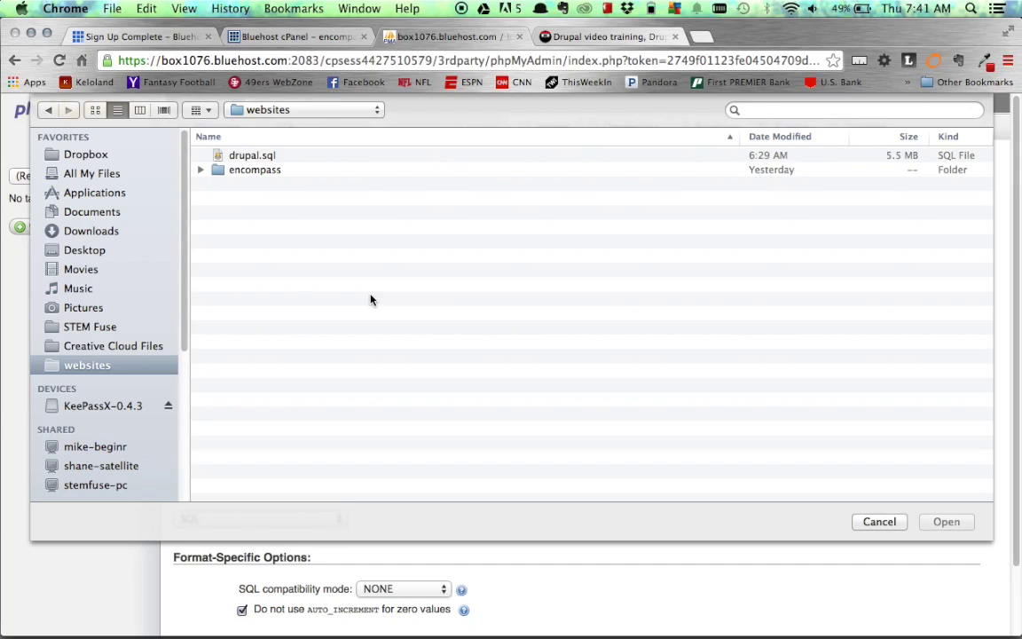
pyautogui.doubleClick(250, 157)
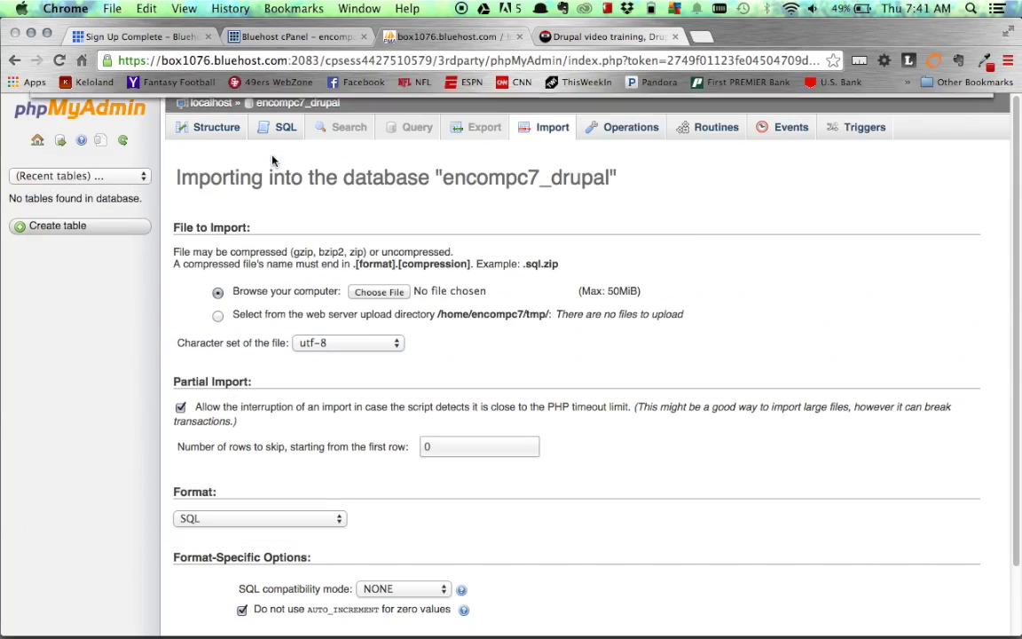
pyautogui.scroll(-3, 440, 292)
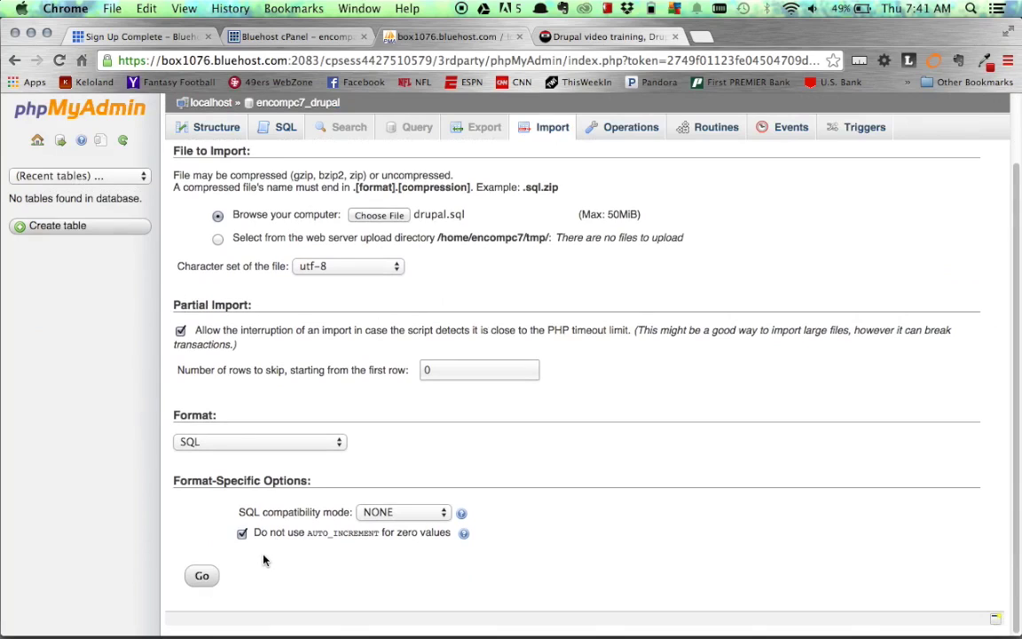
pyautogui.click(203, 581)
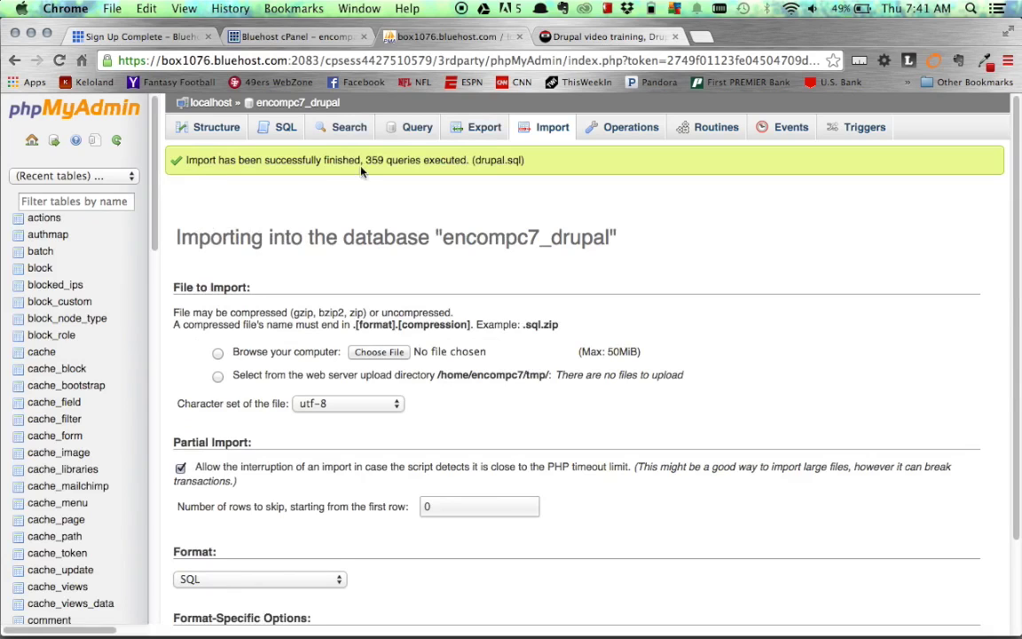
# Check the import result and look through the table list in the structure of the encompc7_drupal database
pyautogui.scroll(-1, 411, 276)
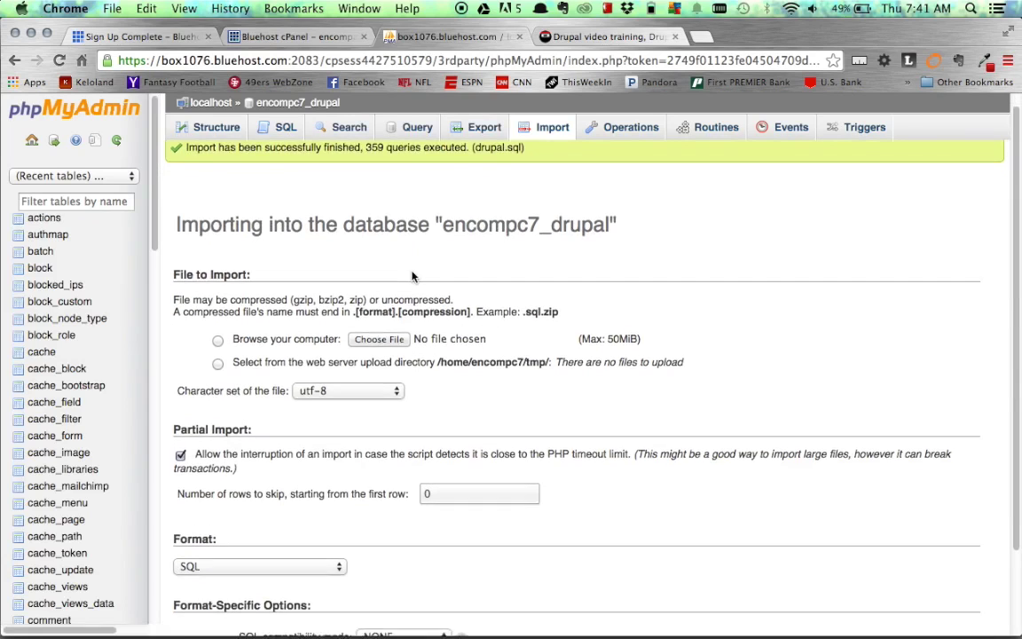
pyautogui.scroll(1, 355, 240)
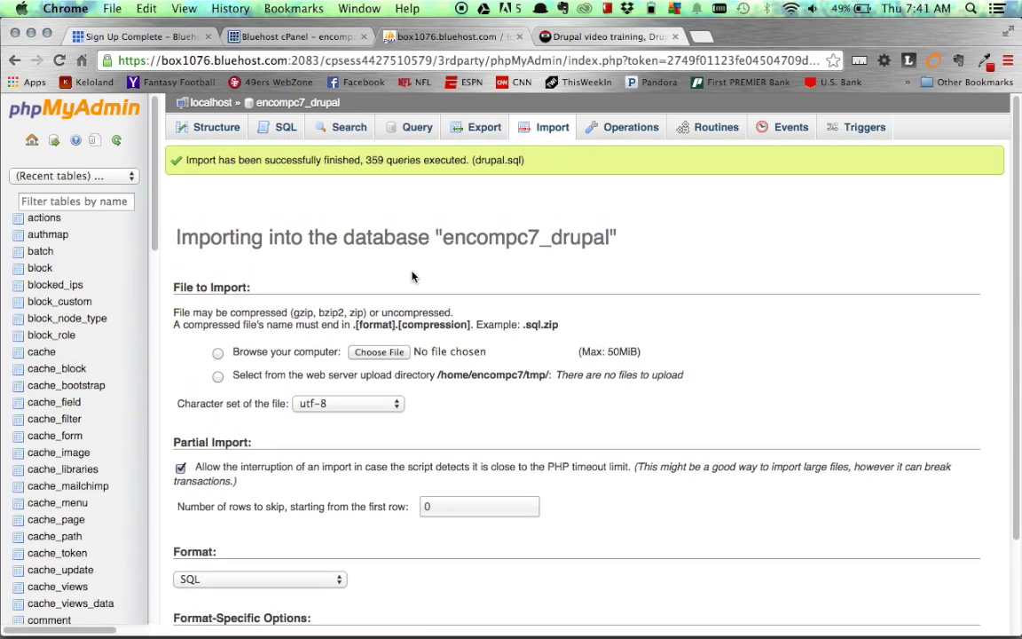
pyautogui.click(229, 133)
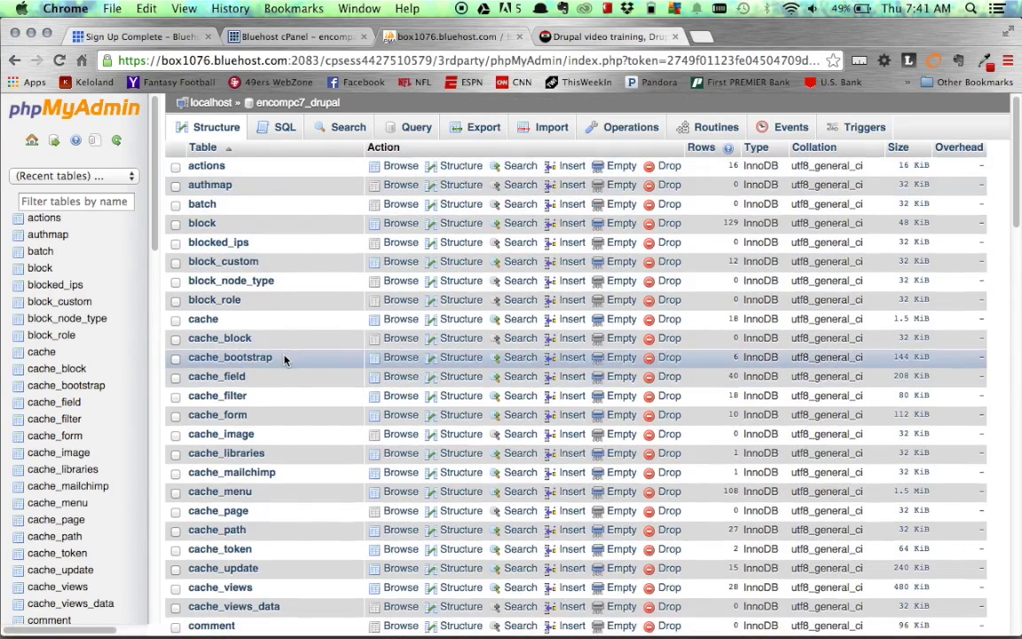
pyautogui.scroll(-7, 285, 360)
pyautogui.scroll(-20, 286, 362)
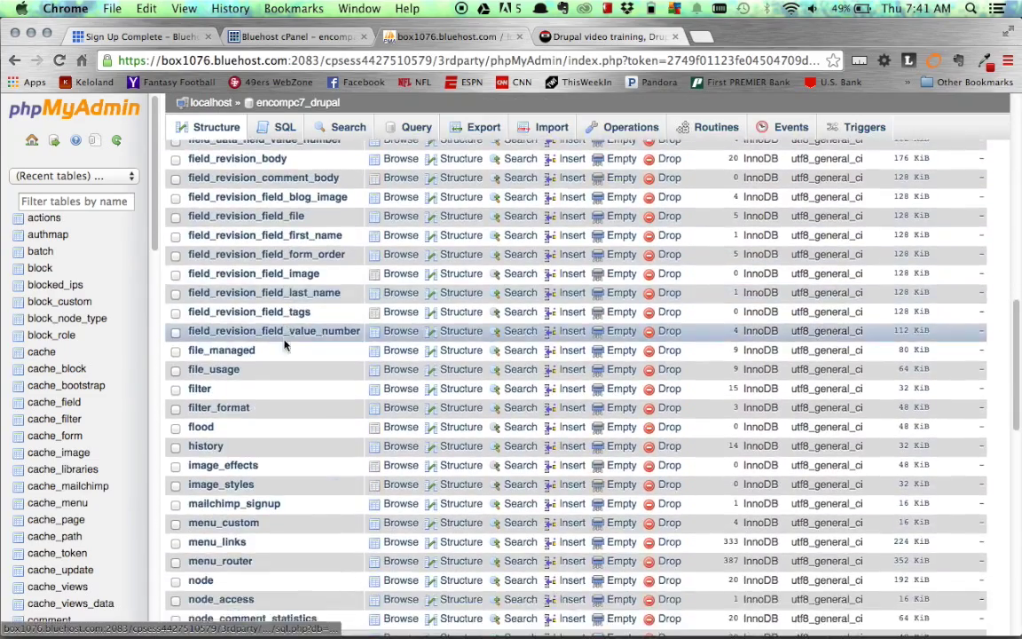
pyautogui.scroll(20, 284, 344)
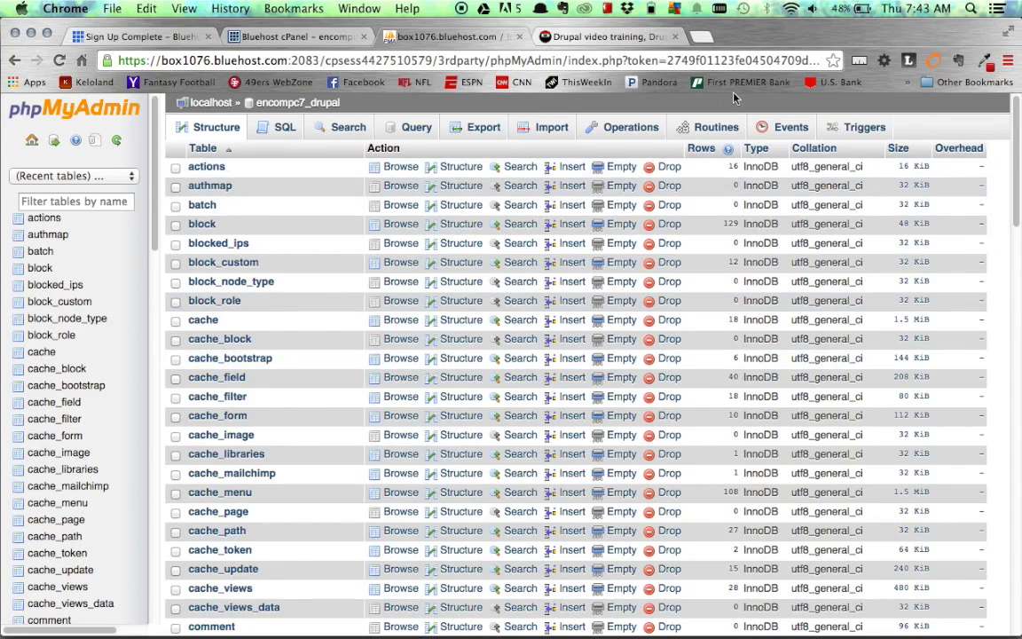
# Load encompassmh.com in a new browser tab and look over the home page from header to footer
pyautogui.click(701, 37)
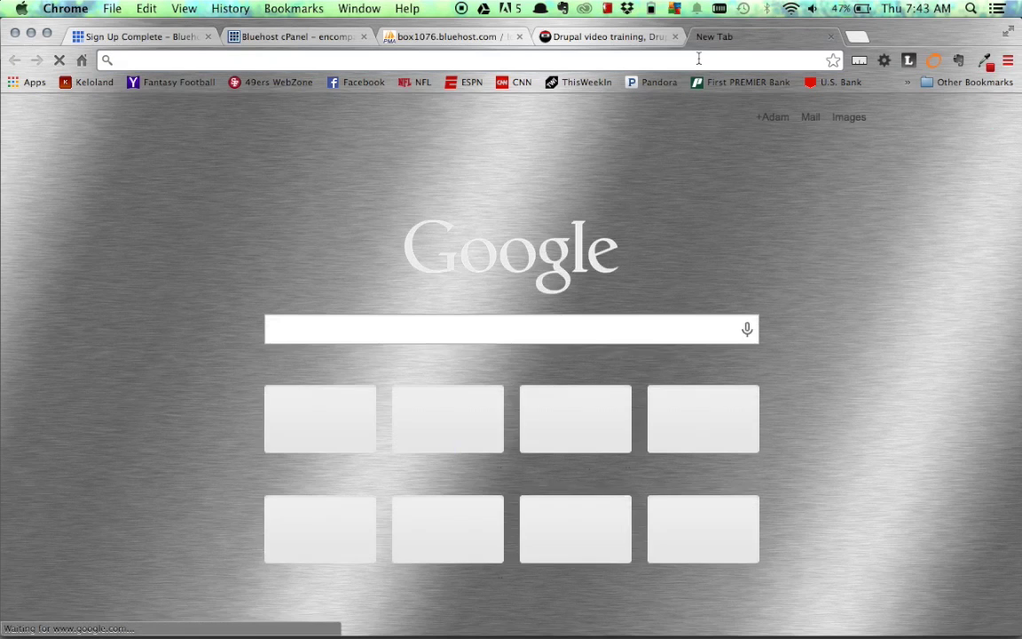
pyautogui.write('enc')
pyautogui.press('BackSpace')
pyautogui.write('ompassmh.com')
pyautogui.press('Return')
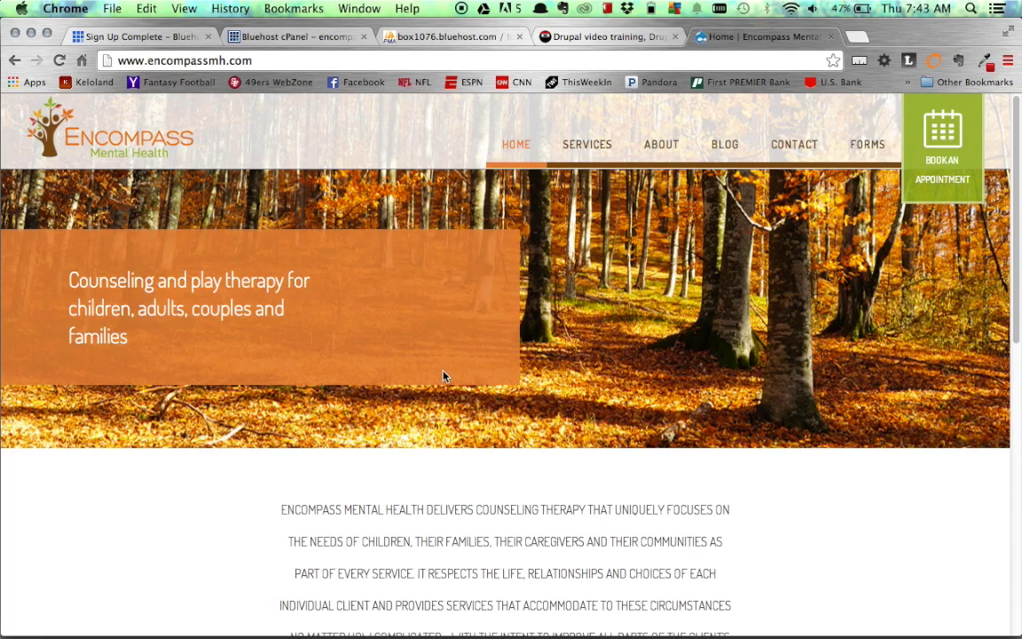
pyautogui.scroll(-10, 444, 377)
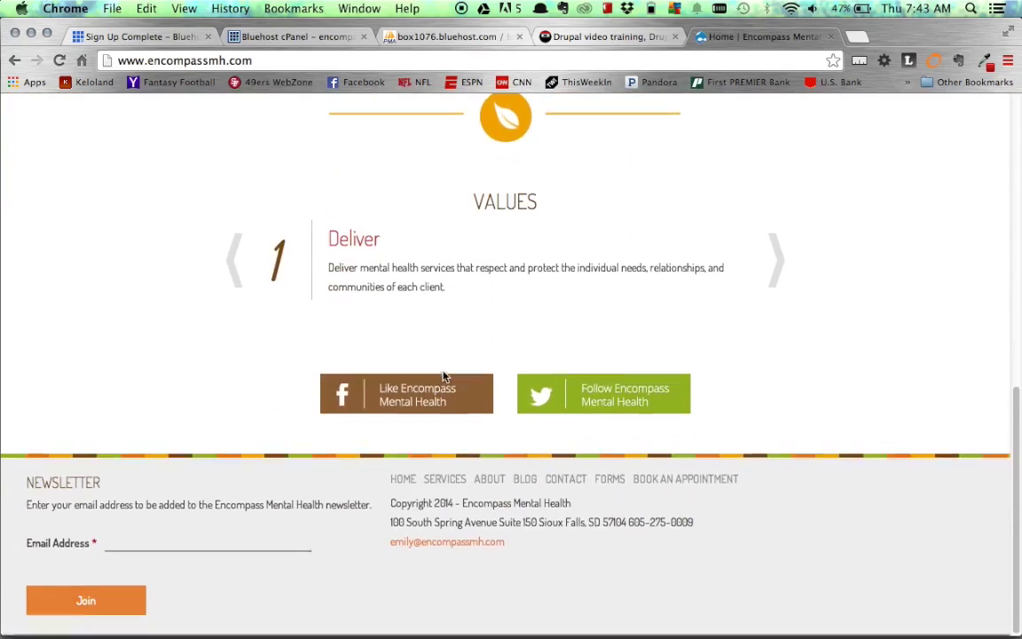
pyautogui.scroll(15, 445, 378)
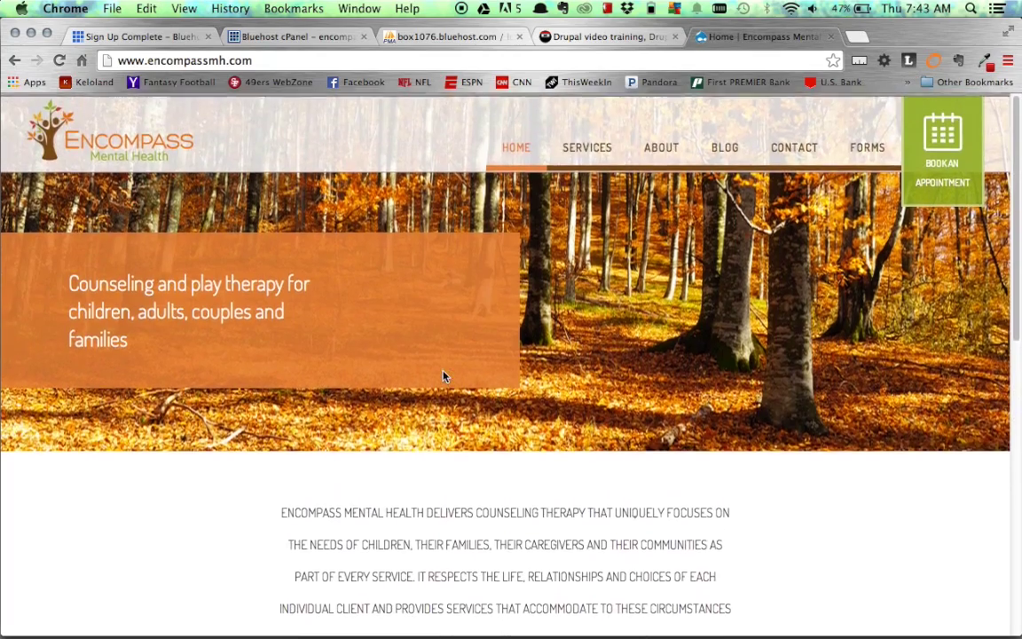
# Visit the site's Services and About pages and look through the content of the About page
pyautogui.click(588, 147)
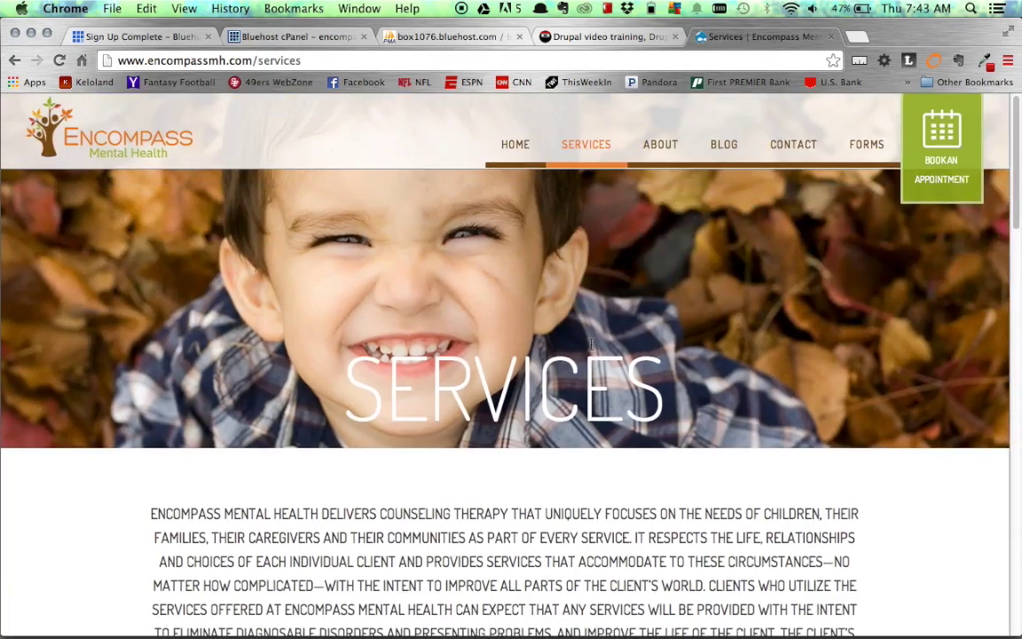
pyautogui.click(661, 153)
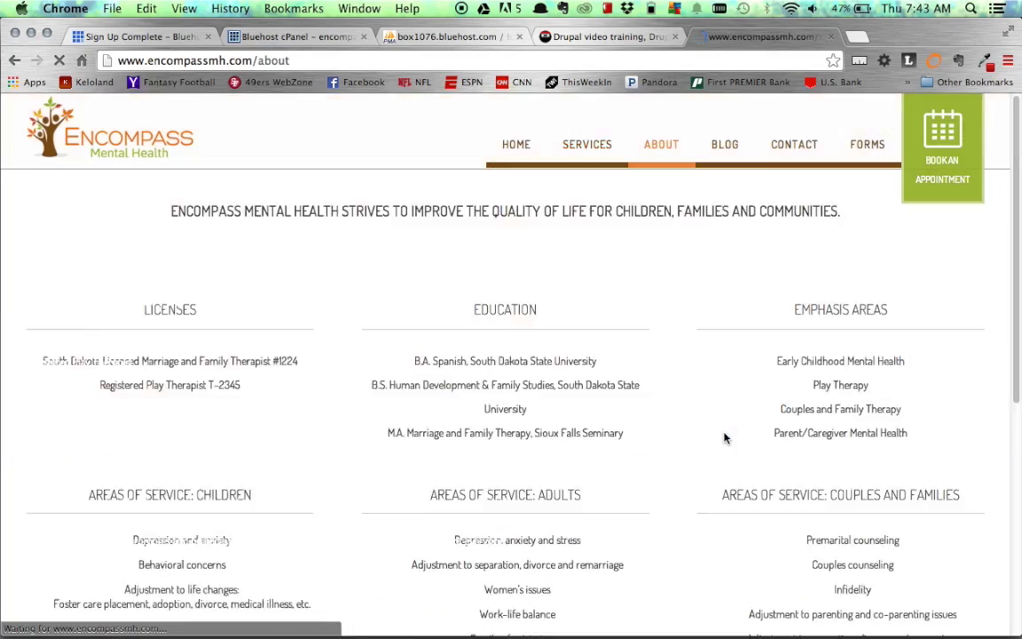
pyautogui.scroll(-10, 724, 437)
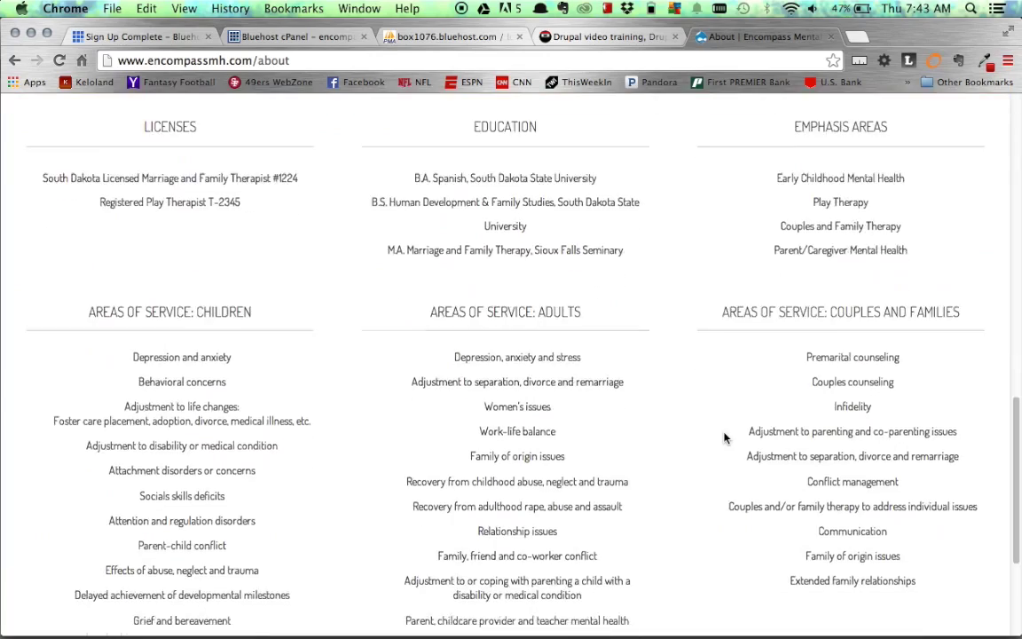
pyautogui.scroll(-5, 724, 437)
pyautogui.scroll(15, 724, 437)
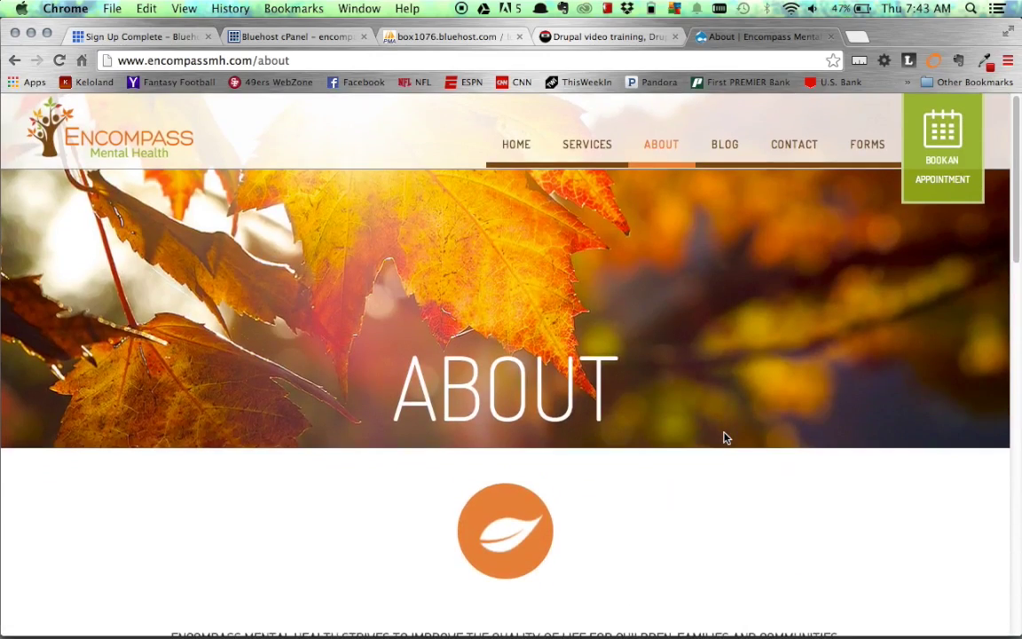